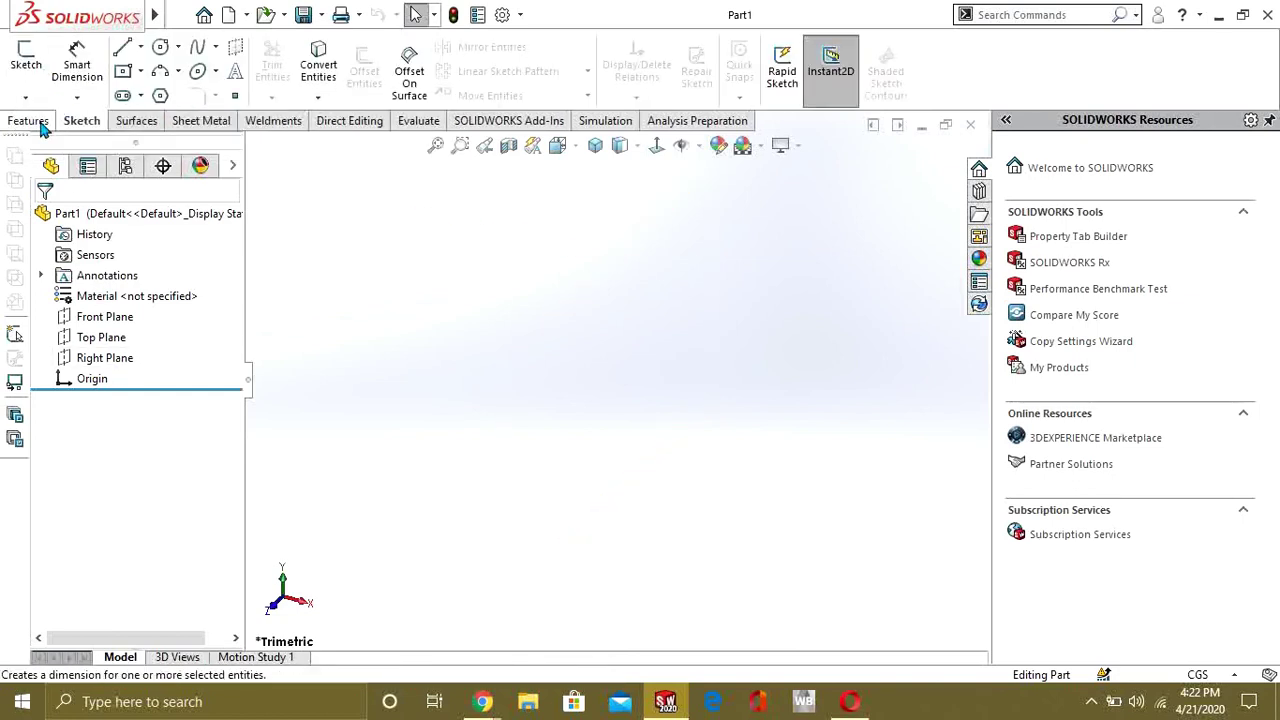
# Create Plane1 as a reference plane offset 5.00 cm from Front Plane
pyautogui.click(118, 326)
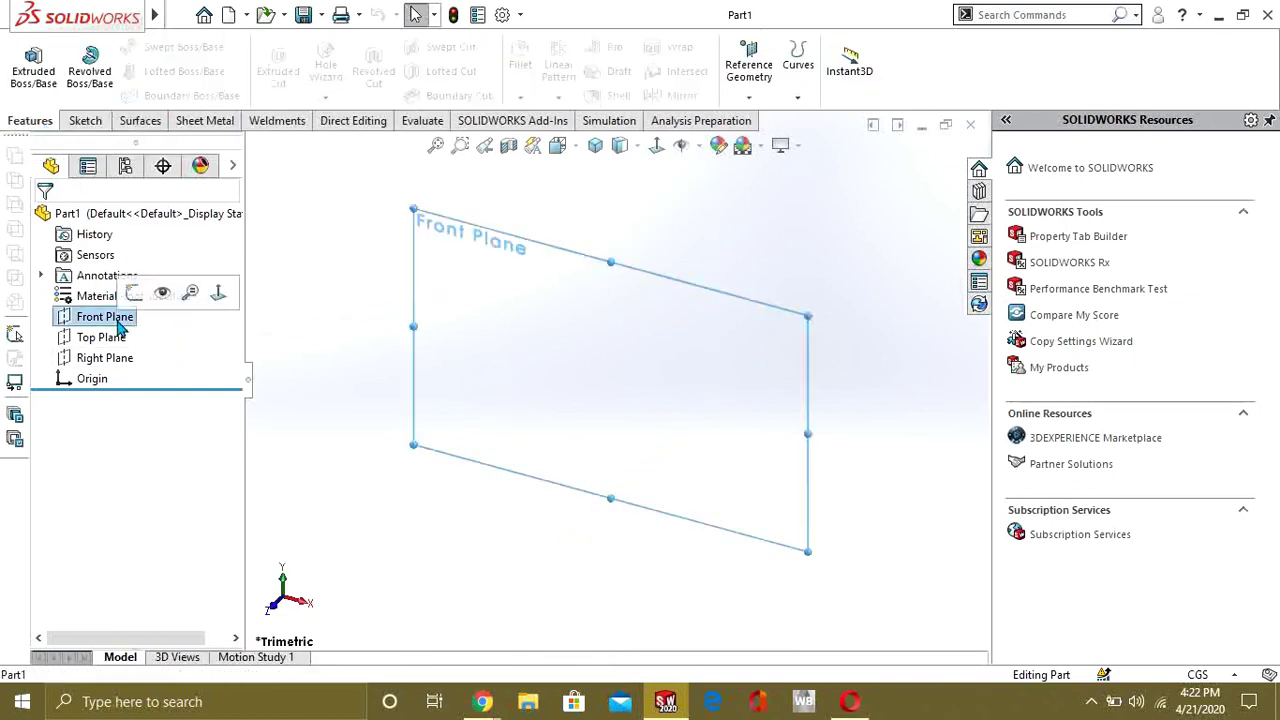
pyautogui.moveTo(541, 356); pyautogui.dragTo(513, 375, button='middle')
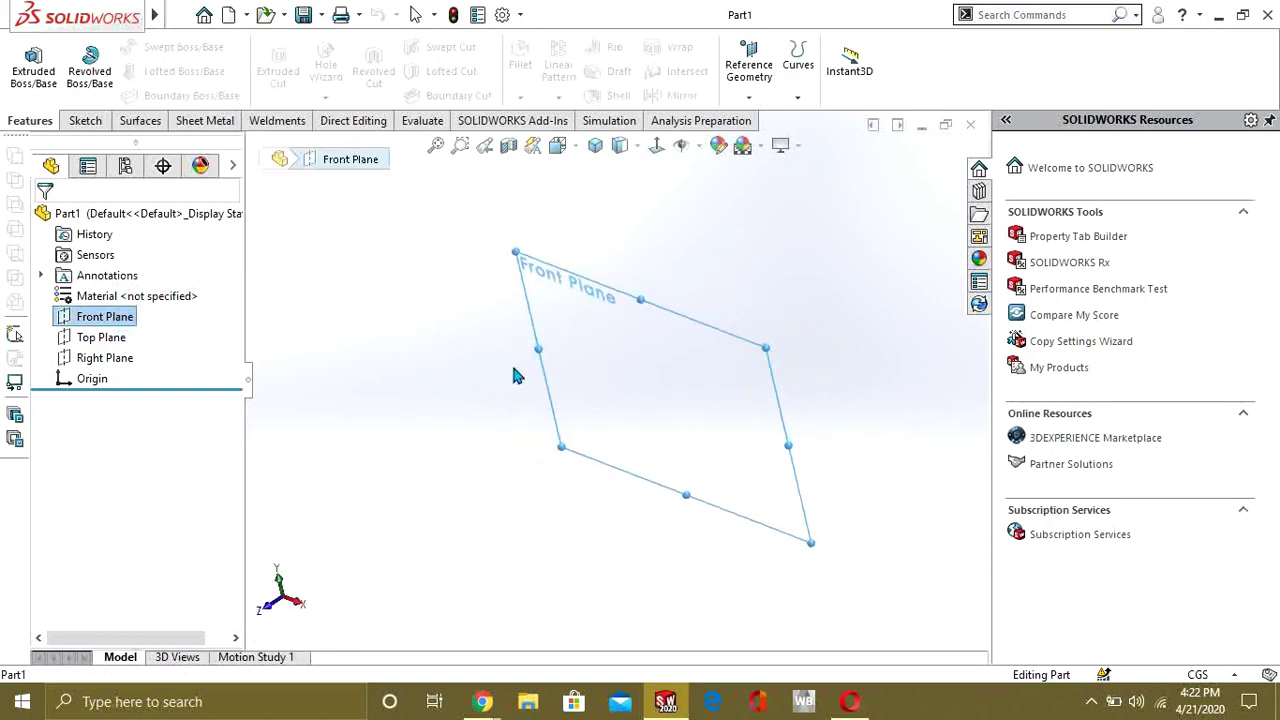
pyautogui.click(748, 96)
pyautogui.click(763, 124)
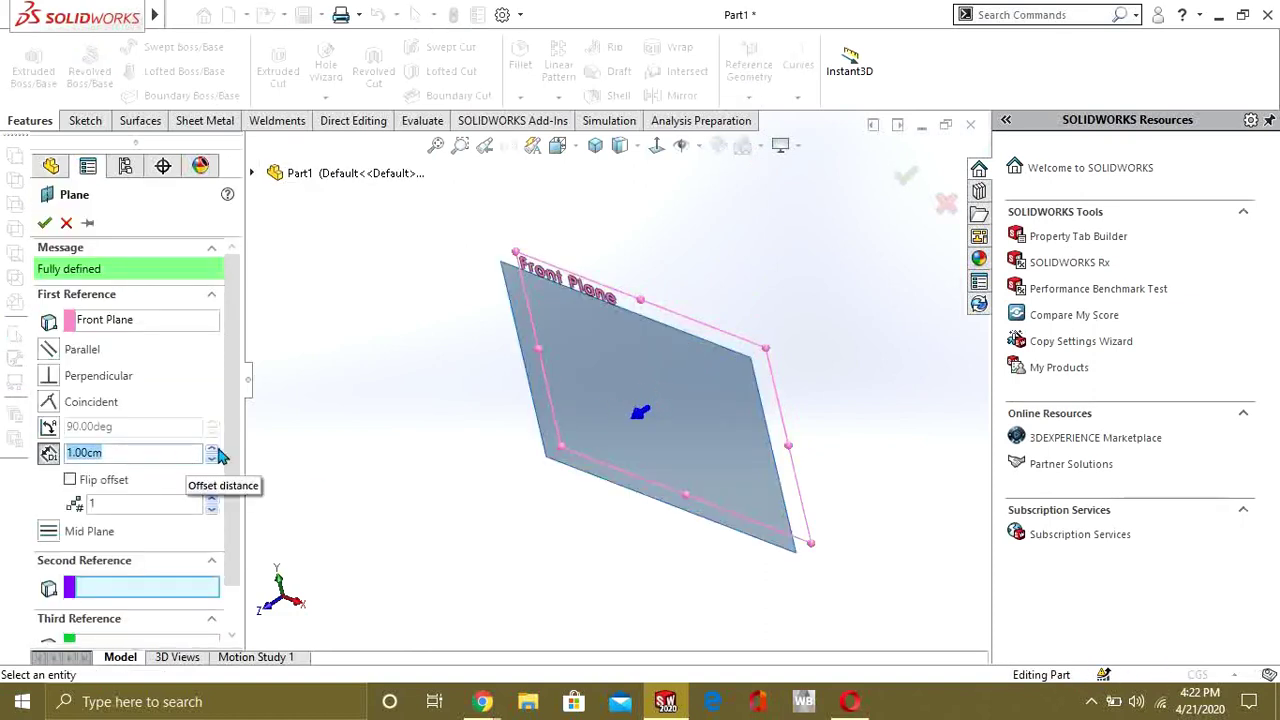
pyautogui.click(217, 453)
pyautogui.click(217, 453)
pyautogui.click(217, 453)
pyautogui.click(217, 453)
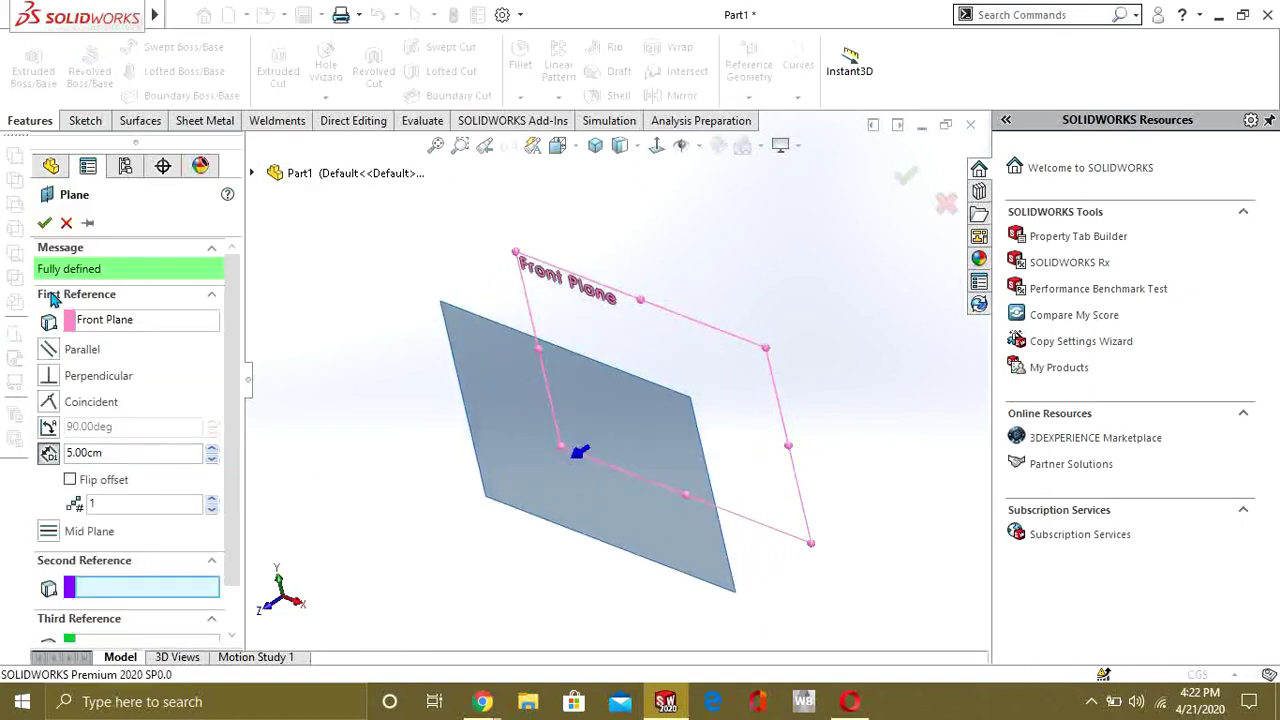
pyautogui.click(42, 222)
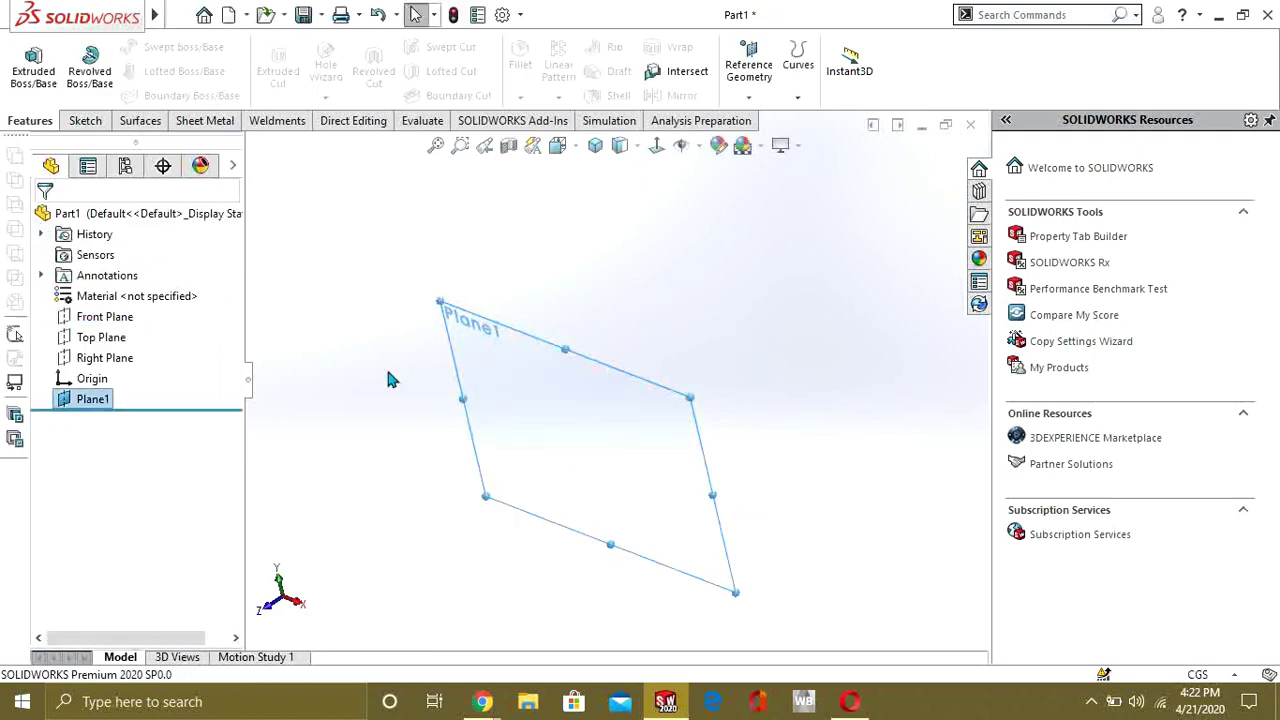
pyautogui.click(104, 322)
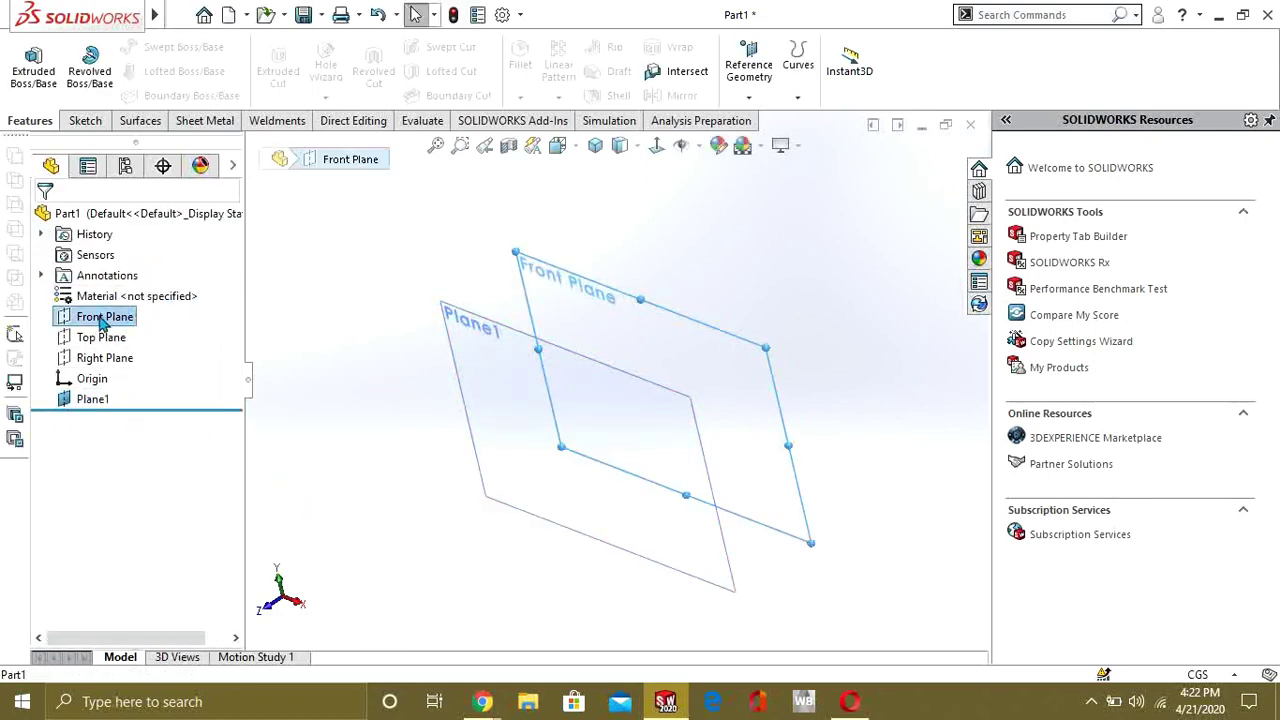
# Start a sketch on Front Plane and view it face-on
pyautogui.click(85, 120)
pyautogui.click(26, 62)
pyautogui.click(656, 148)
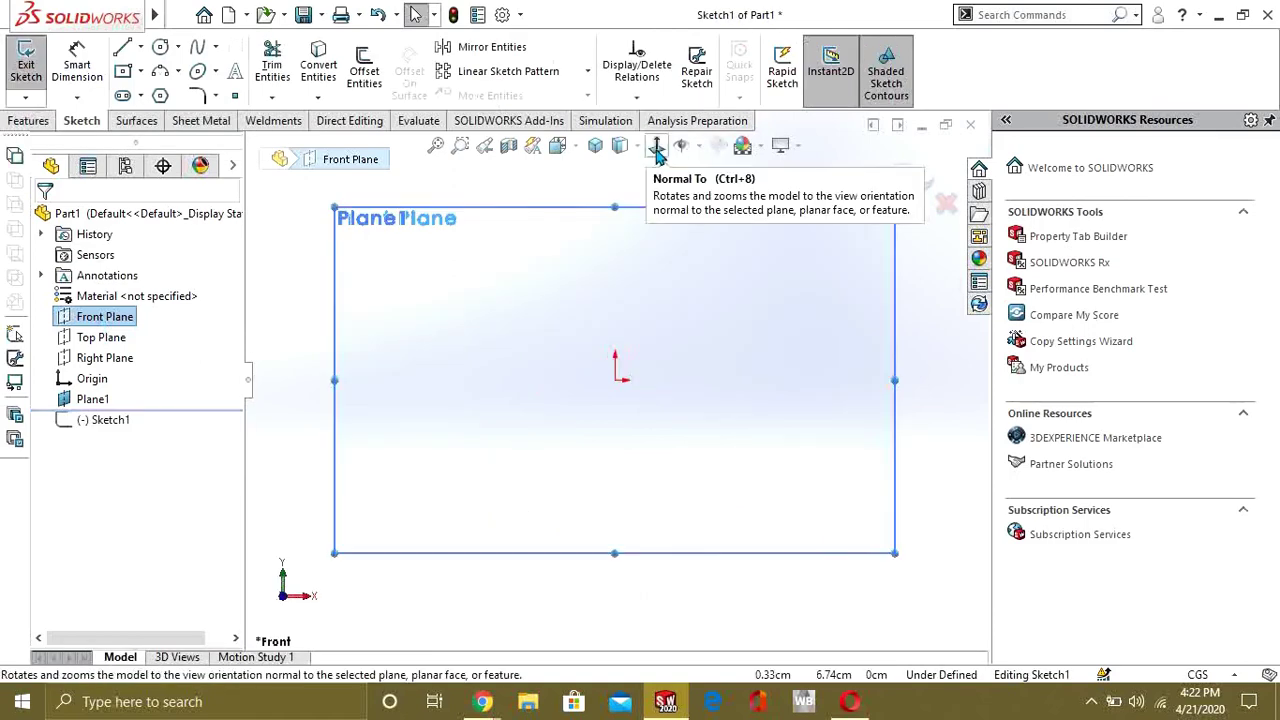
# Draw a six-sided polygon centred on the origin and exit the sketch
pyautogui.click(160, 50)
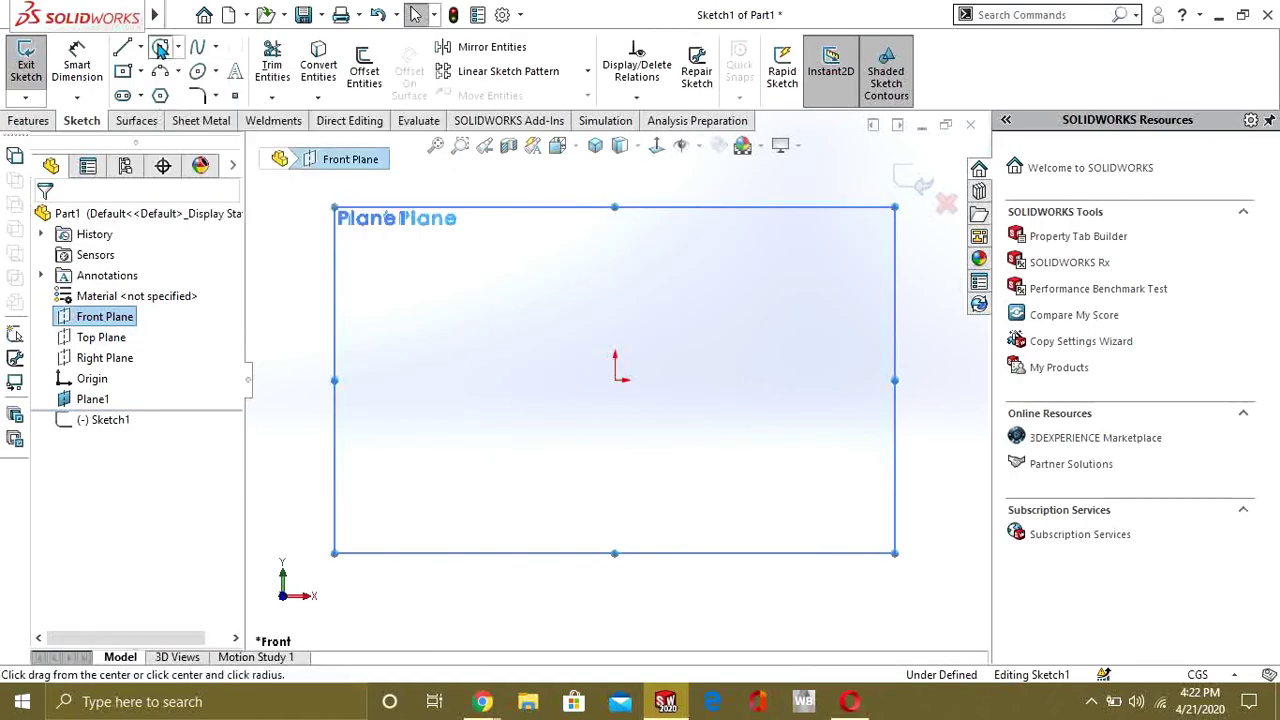
pyautogui.click(160, 96)
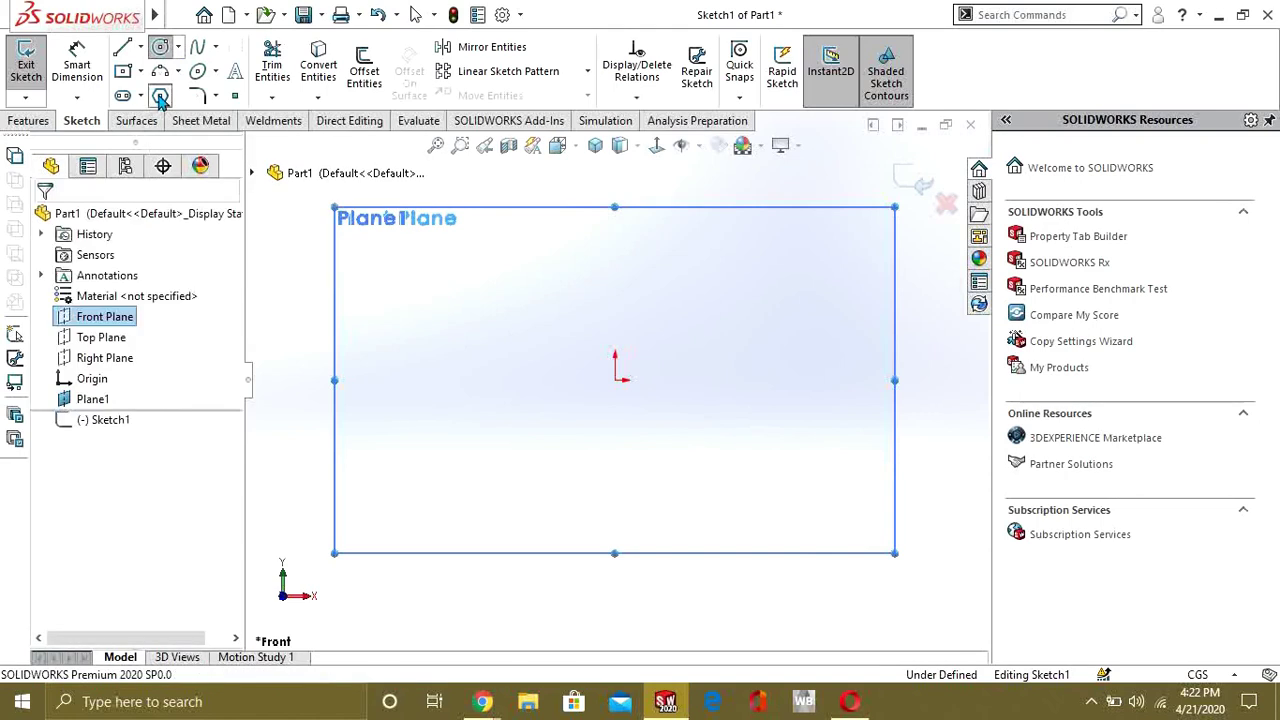
pyautogui.click(615, 380)
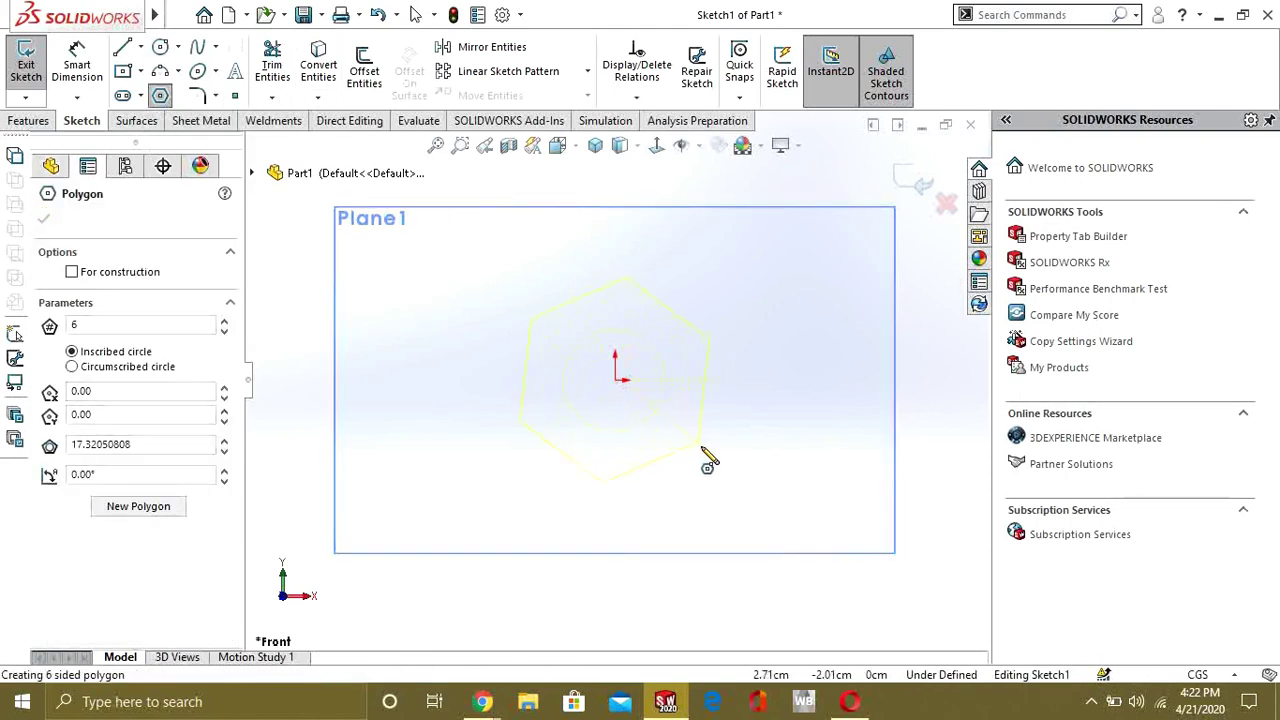
pyautogui.click(620, 479)
pyautogui.press('Escape')
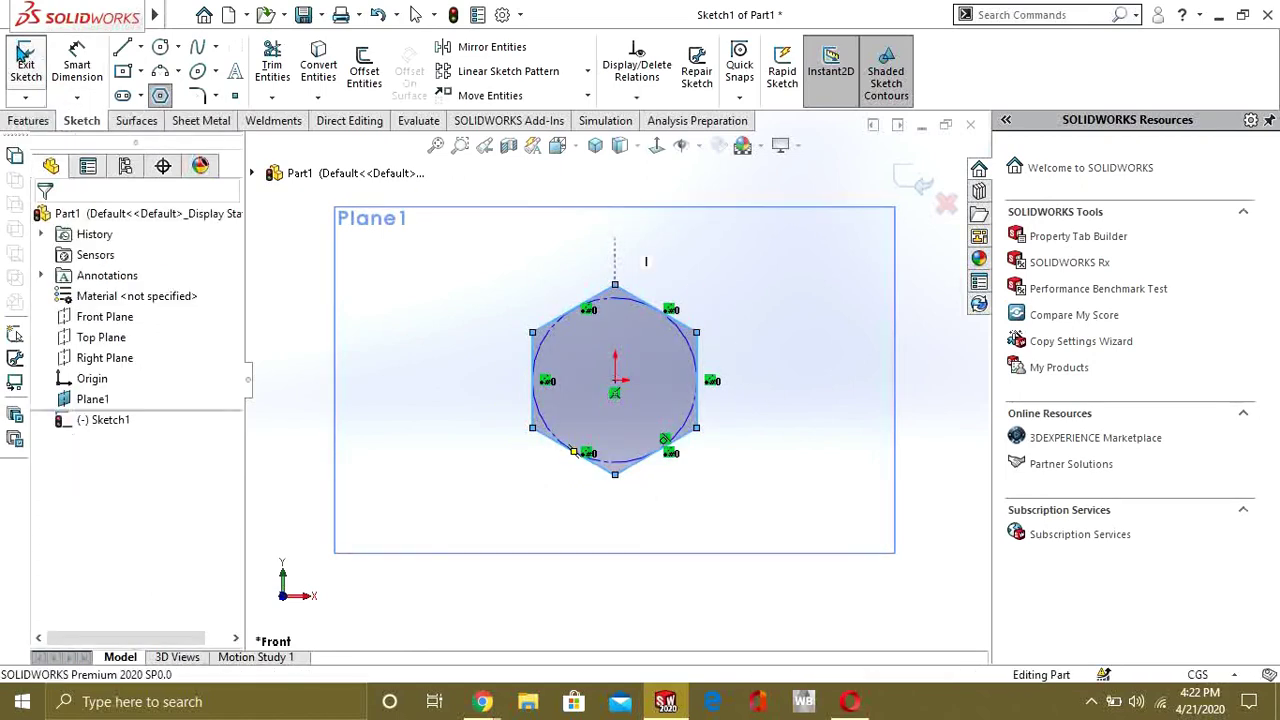
pyautogui.click(25, 55)
pyautogui.scroll(2, 636, 430)
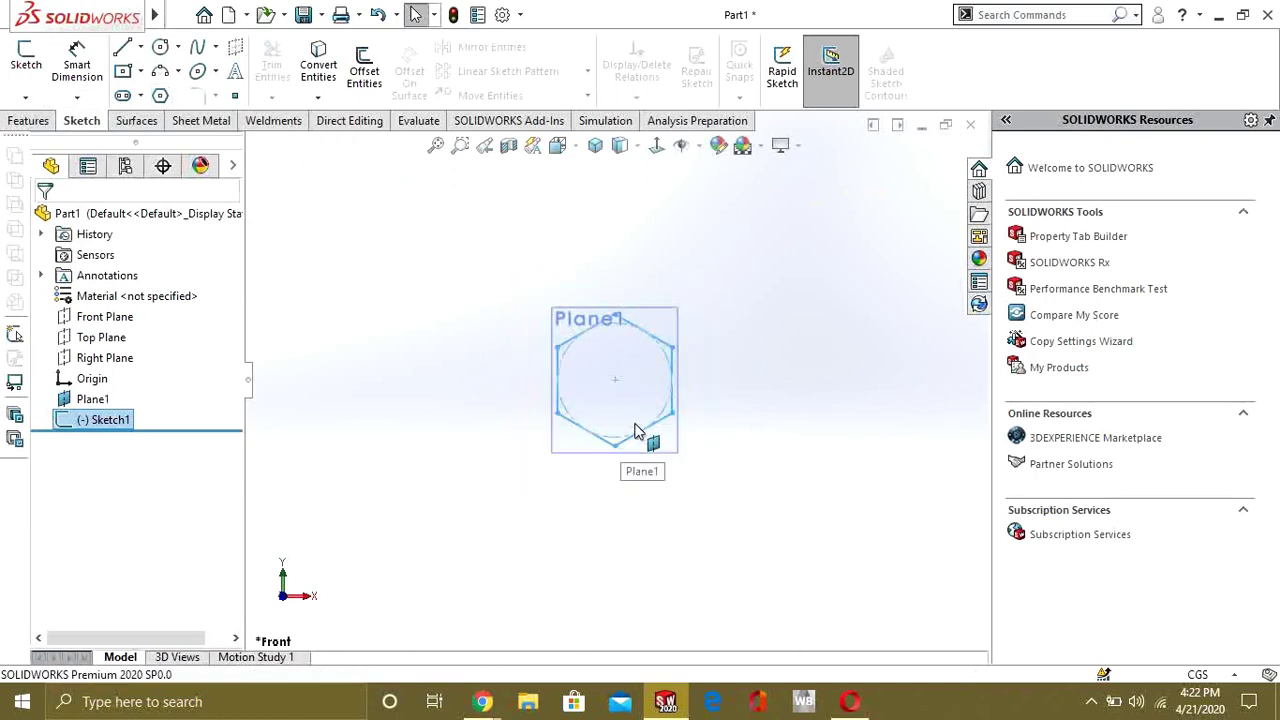
pyautogui.moveTo(660, 418); pyautogui.dragTo(571, 443, button='middle')
pyautogui.scroll(2, 540, 400)
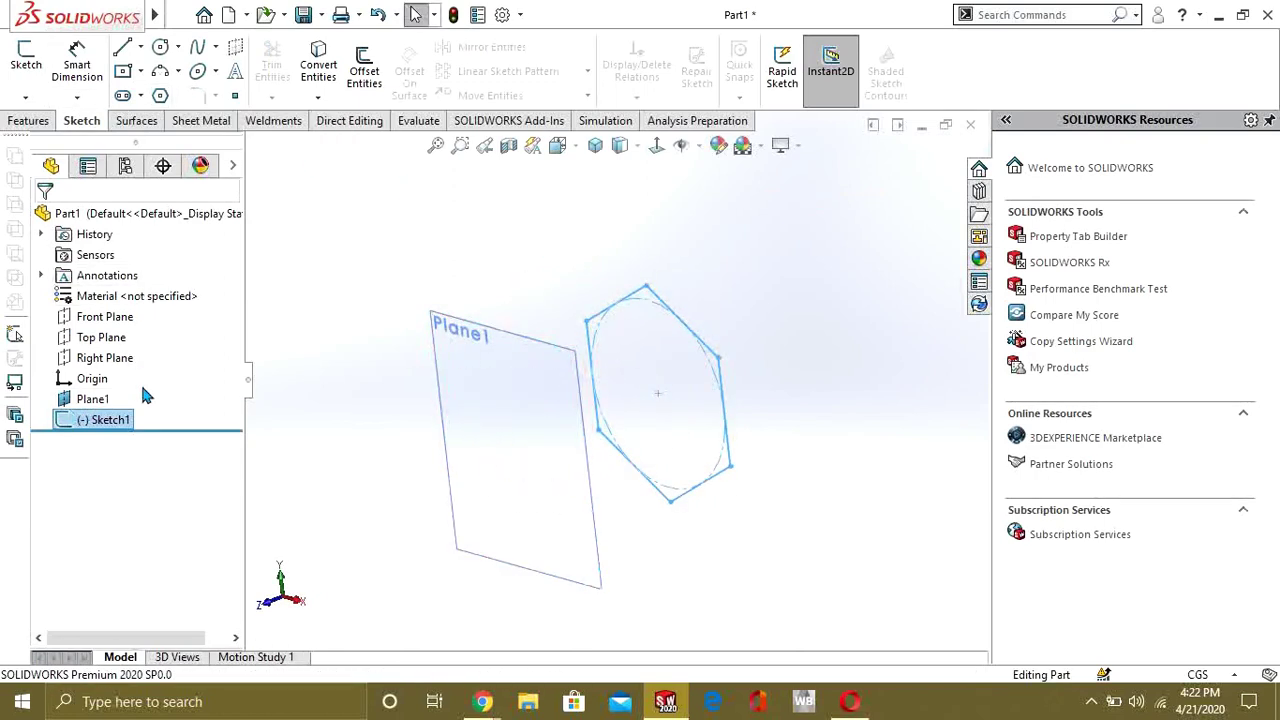
# Start a sketch on Plane1 and view it face-on
pyautogui.click(92, 399)
pyautogui.click(25, 55)
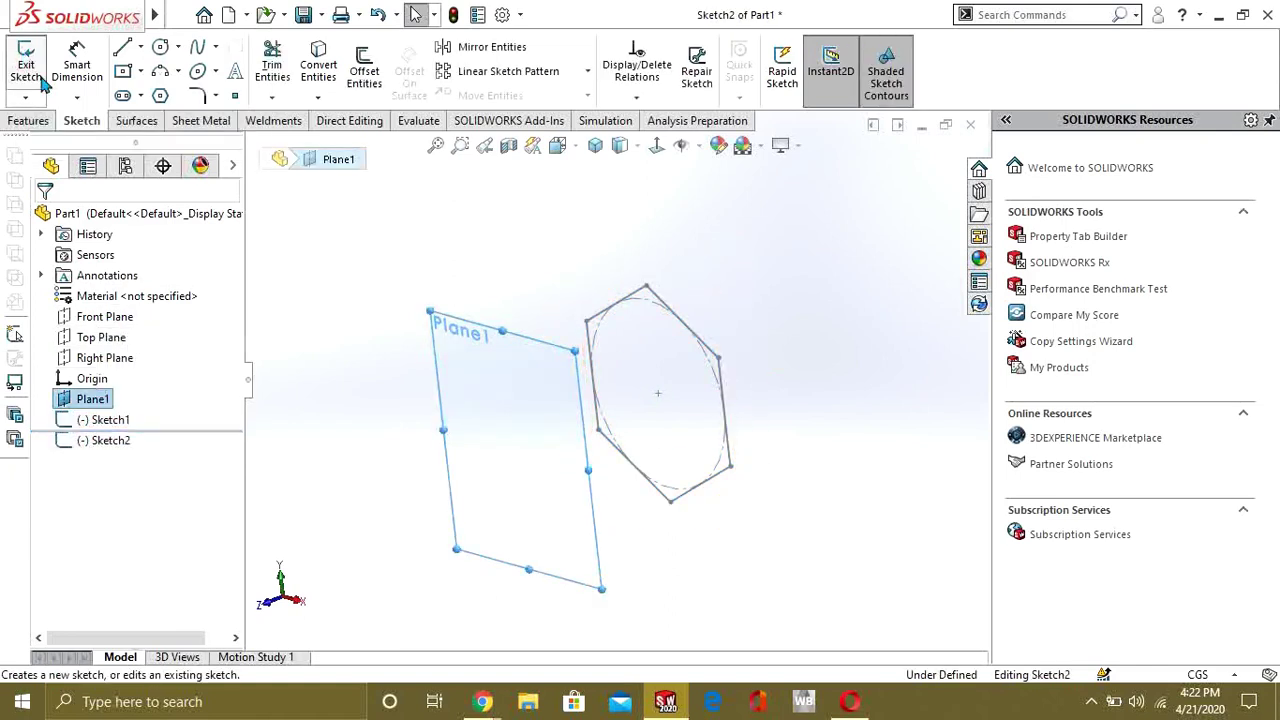
pyautogui.click(656, 145)
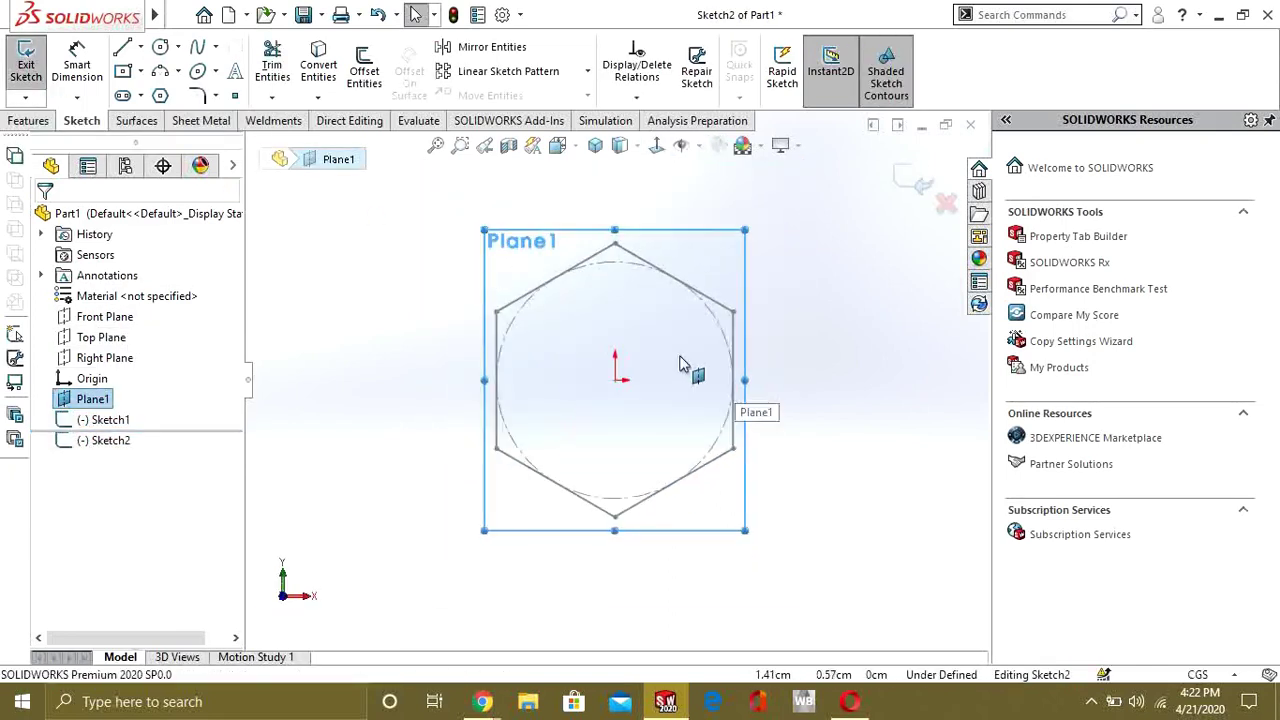
# Draw a centre rectangle from the origin enclosing the hexagon, then exit the sketch
pyautogui.click(140, 71)
pyautogui.click(134, 180)
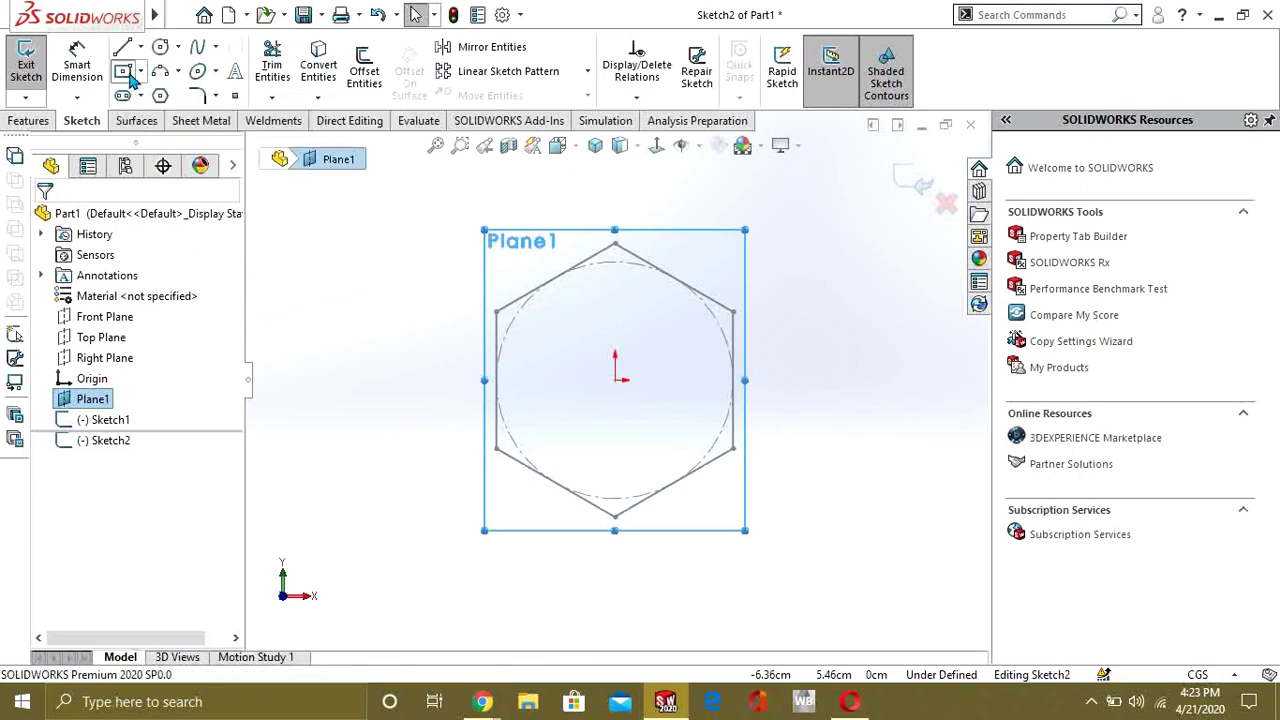
pyautogui.click(615, 380)
pyautogui.click(783, 545)
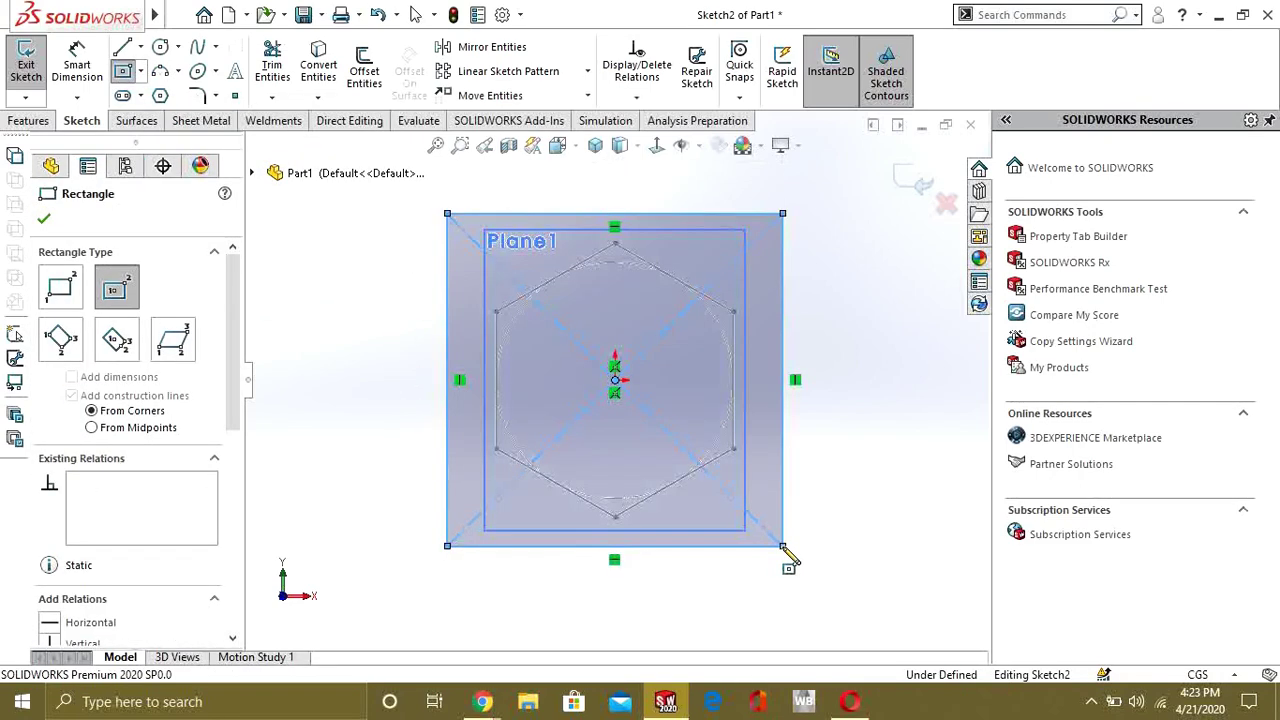
pyautogui.click(26, 64)
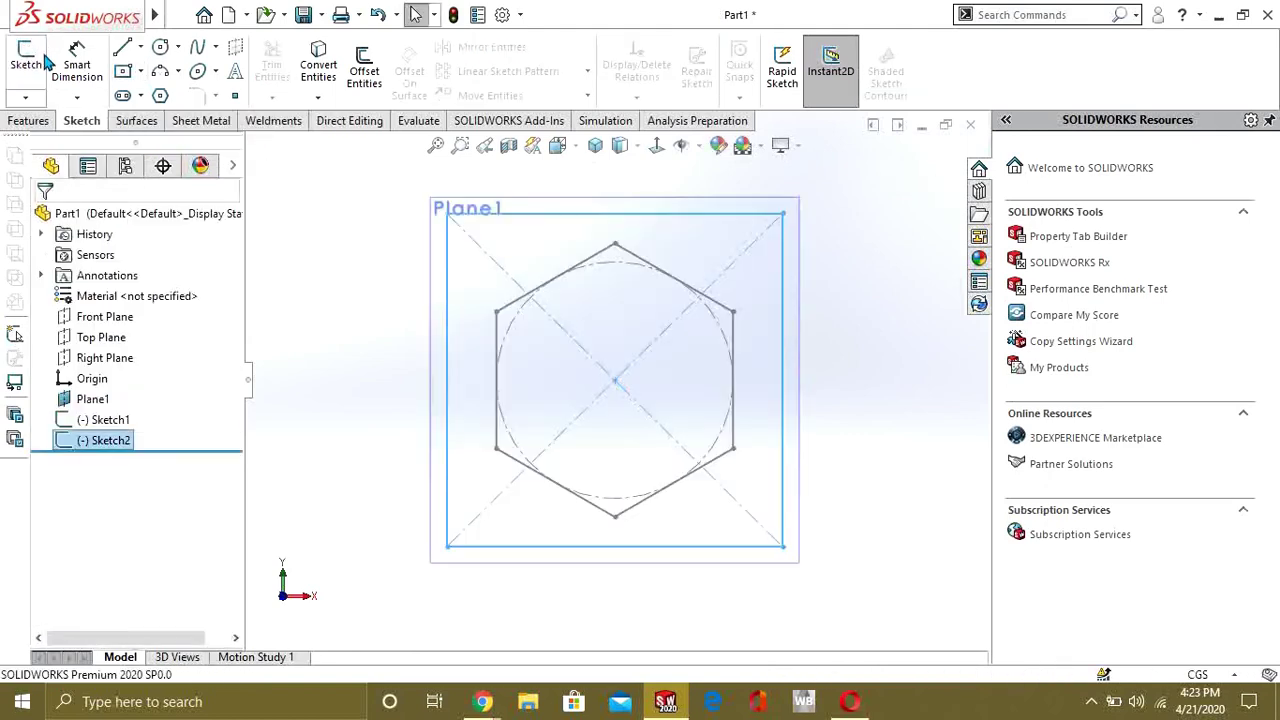
pyautogui.moveTo(760, 334)
pyautogui.mouseDown(button='middle')
pyautogui.moveTo(700, 350)
pyautogui.moveTo(620, 422)
pyautogui.moveTo(657, 371)
pyautogui.moveTo(665, 385)
pyautogui.moveTo(648, 376)
pyautogui.moveTo(622, 429)
pyautogui.moveTo(625, 416)
pyautogui.moveTo(595, 437)
pyautogui.moveTo(540, 410)
pyautogui.mouseUp(button='middle')
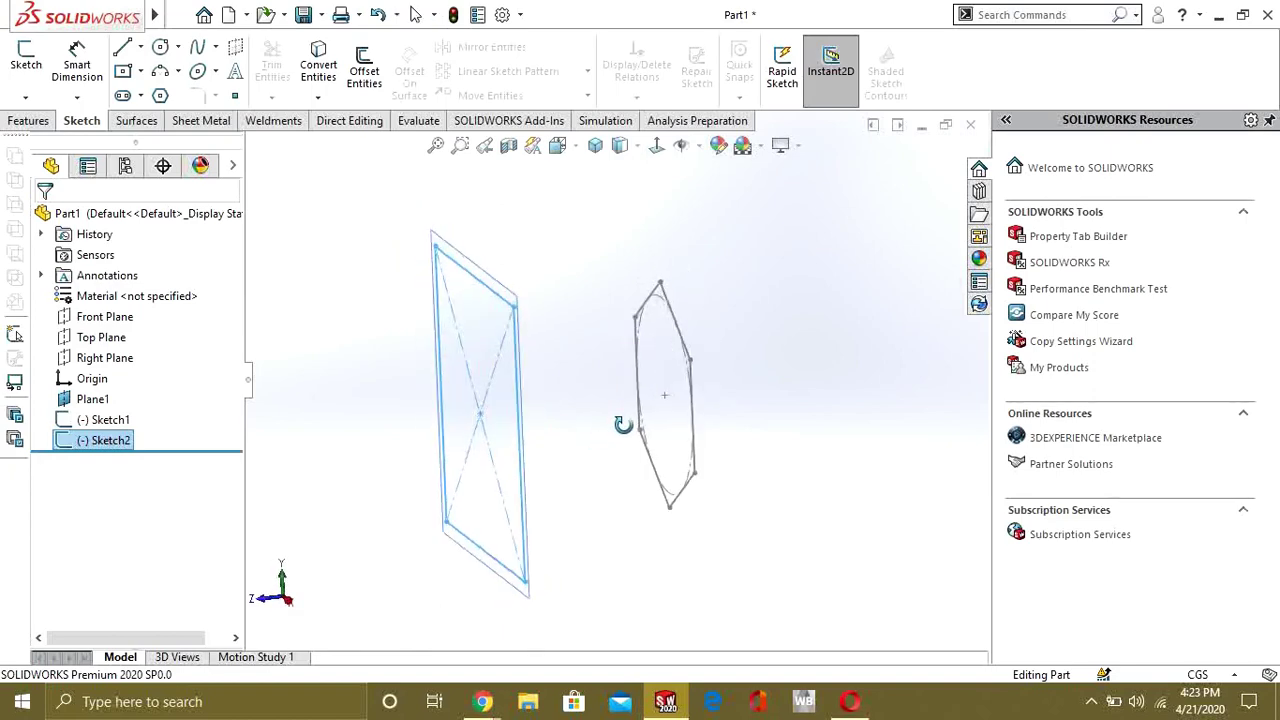
pyautogui.click(34, 121)
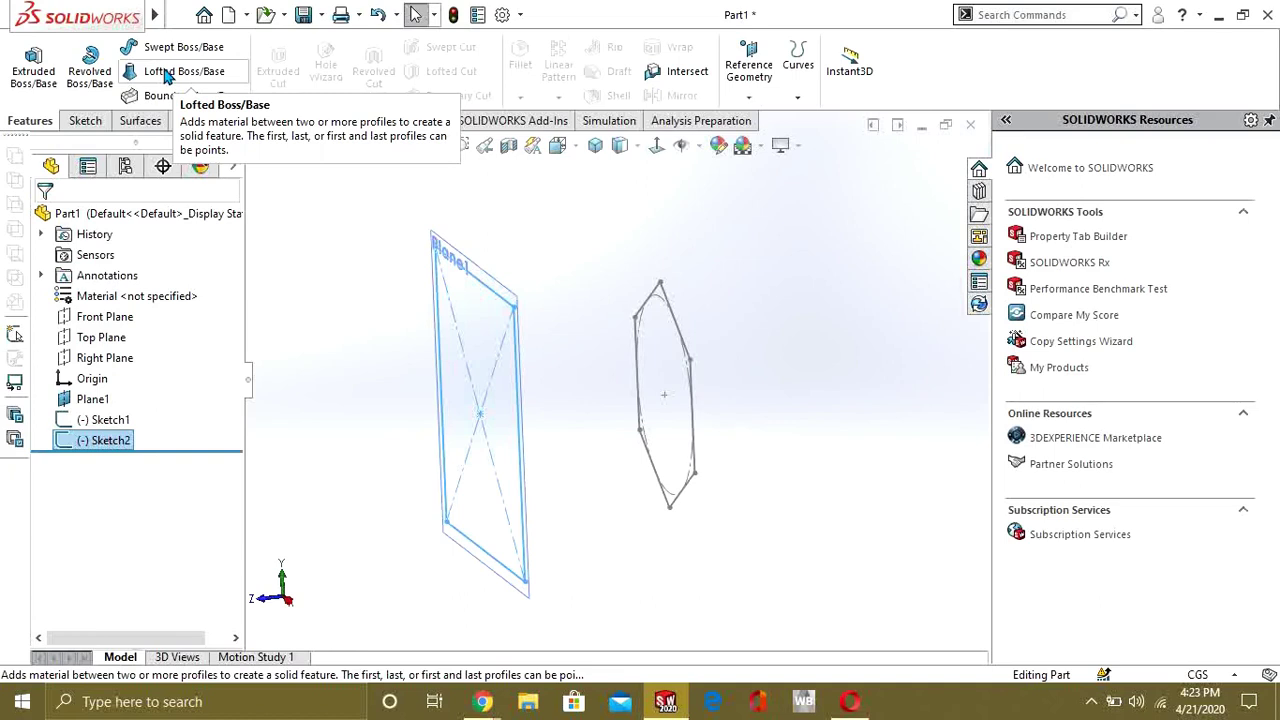
# Start a Lofted Boss/Base with hexagon Sketch1 and rectangle Sketch2 as its profiles
pyautogui.moveTo(604, 340); pyautogui.dragTo(588, 436, button='middle')
pyautogui.click(655, 428)
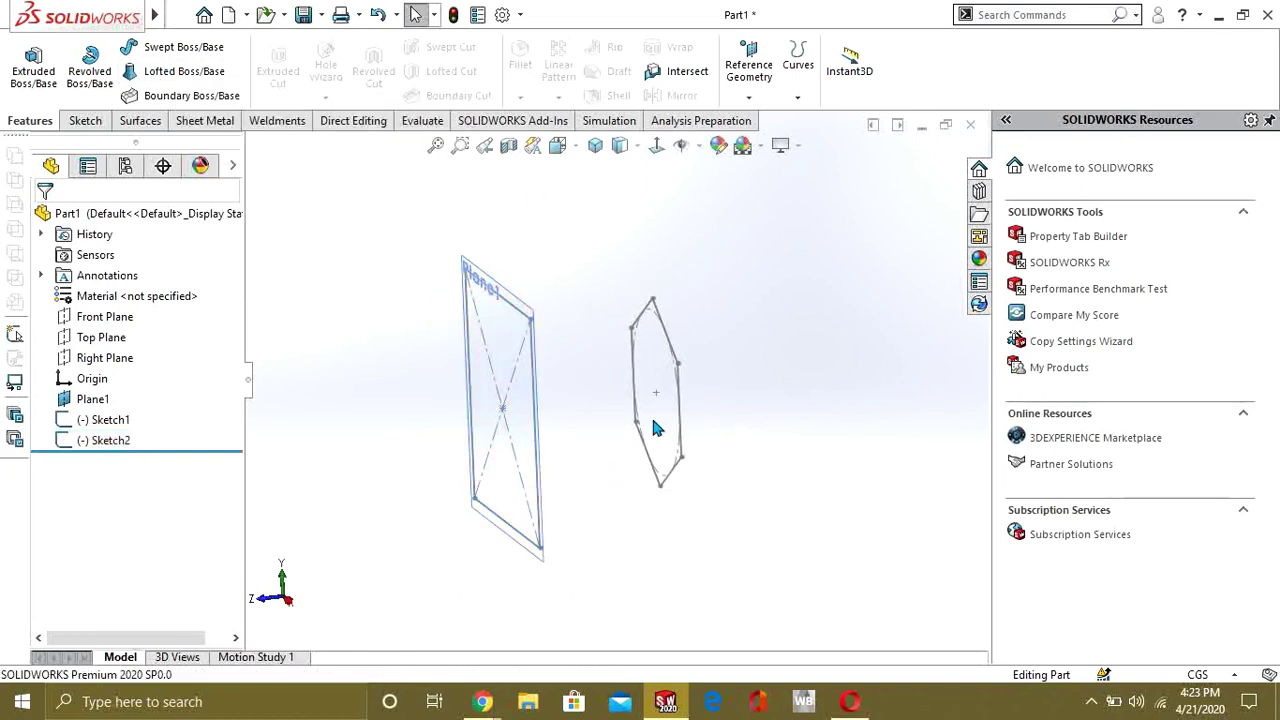
pyautogui.click(166, 79)
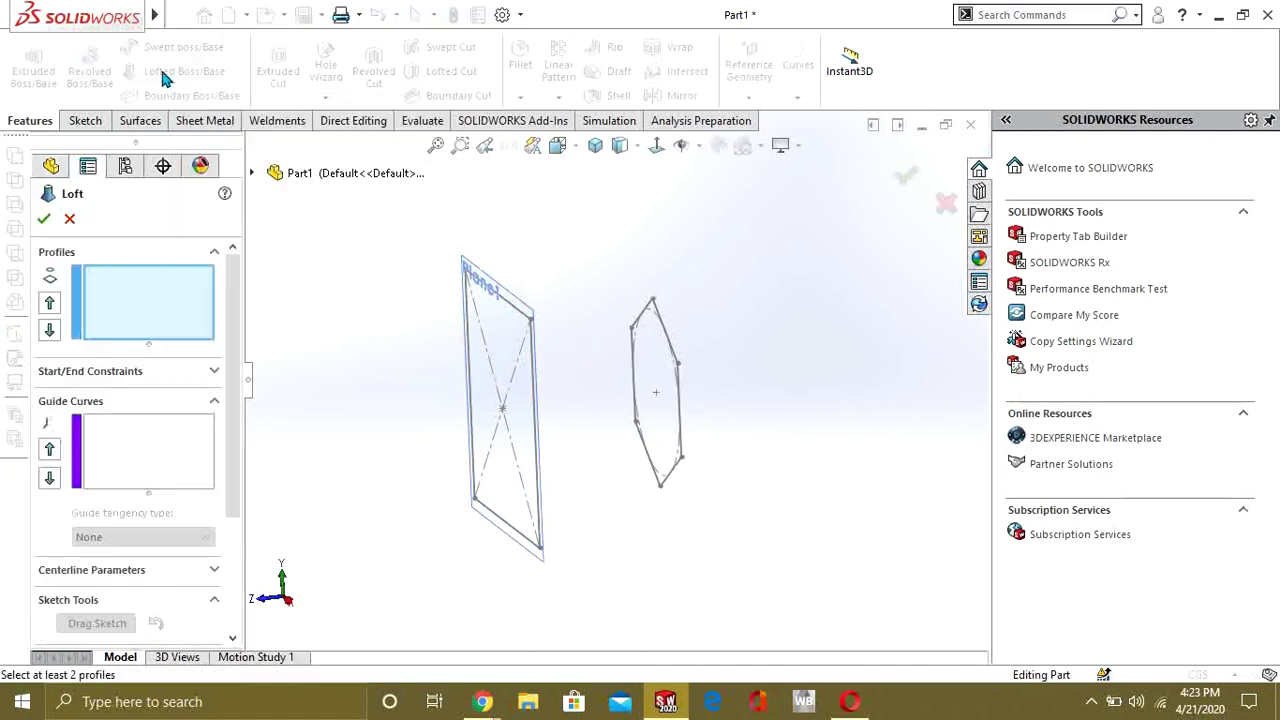
pyautogui.click(645, 323)
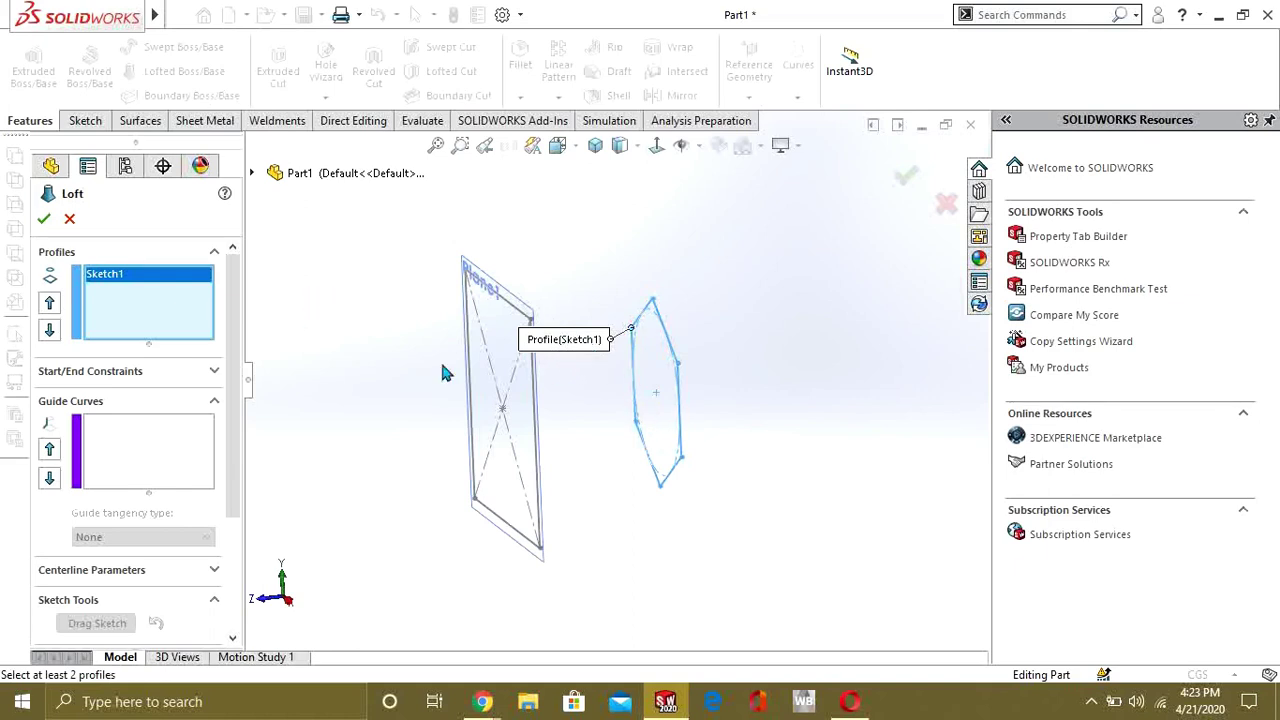
pyautogui.click(537, 443)
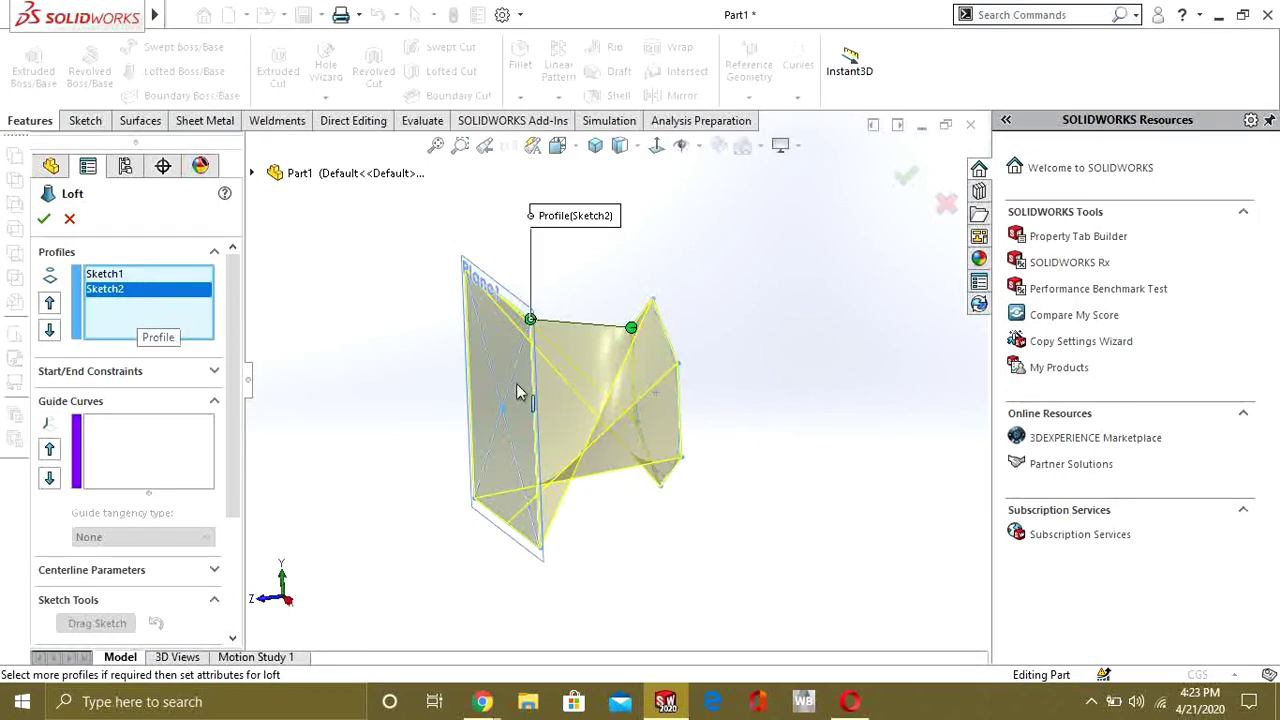
pyautogui.moveTo(518, 390)
pyautogui.mouseDown(button='middle')
pyautogui.moveTo(620, 440)
pyautogui.moveTo(605, 455)
pyautogui.moveTo(666, 390)
pyautogui.moveTo(745, 470)
pyautogui.moveTo(771, 594)
pyautogui.moveTo(726, 492)
pyautogui.moveTo(655, 235)
pyautogui.mouseUp(button='middle')
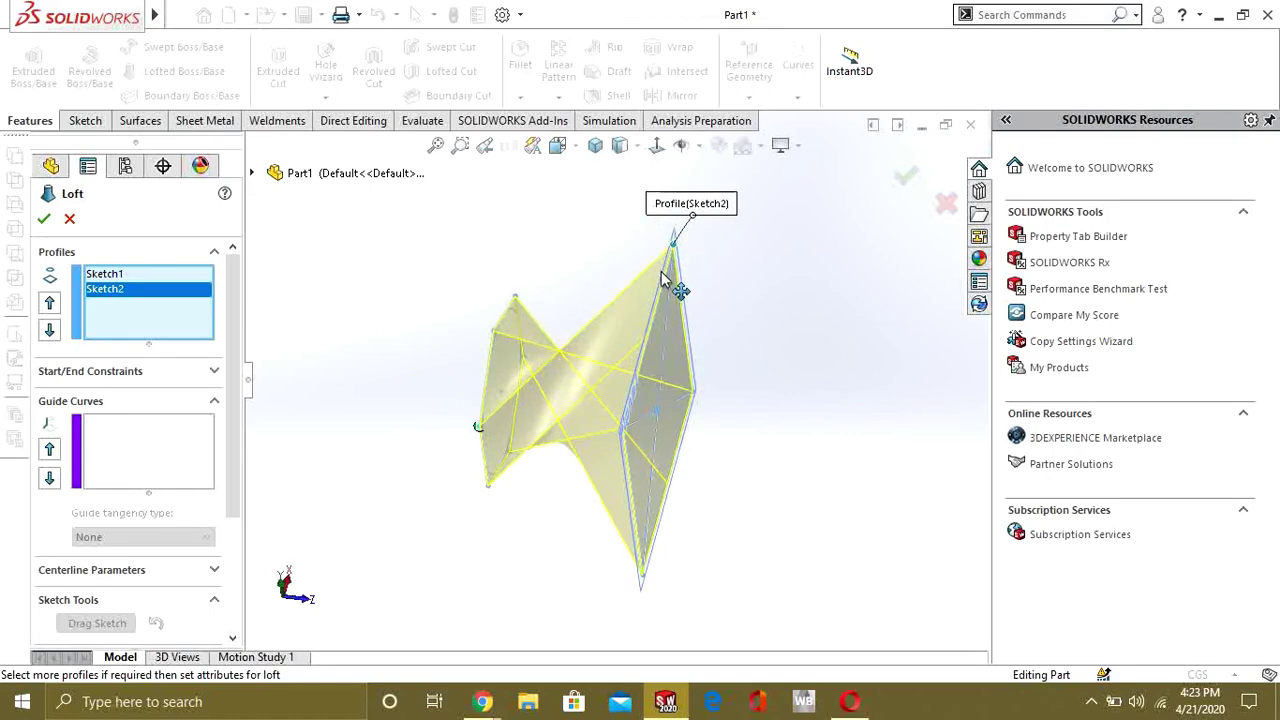
# Show the loft connector and drag it onto a rectangle vertex
pyautogui.click(624, 443)
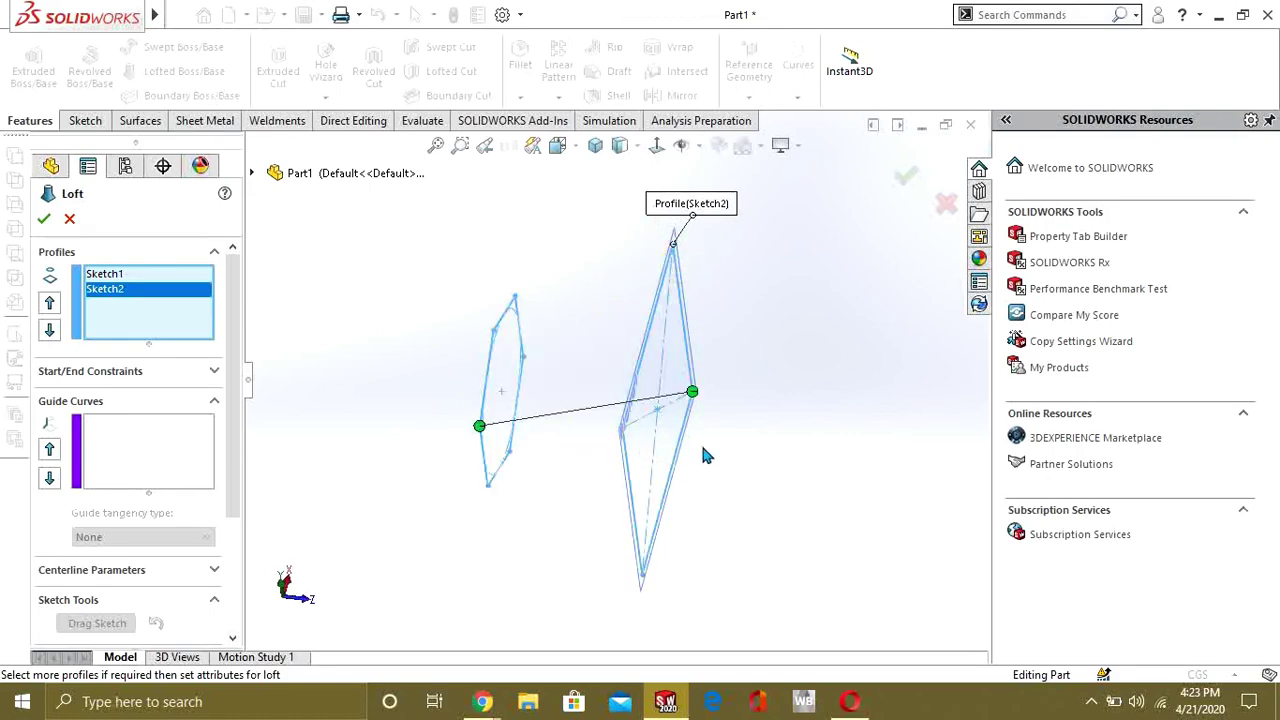
pyautogui.moveTo(679, 389); pyautogui.dragTo(672, 243)
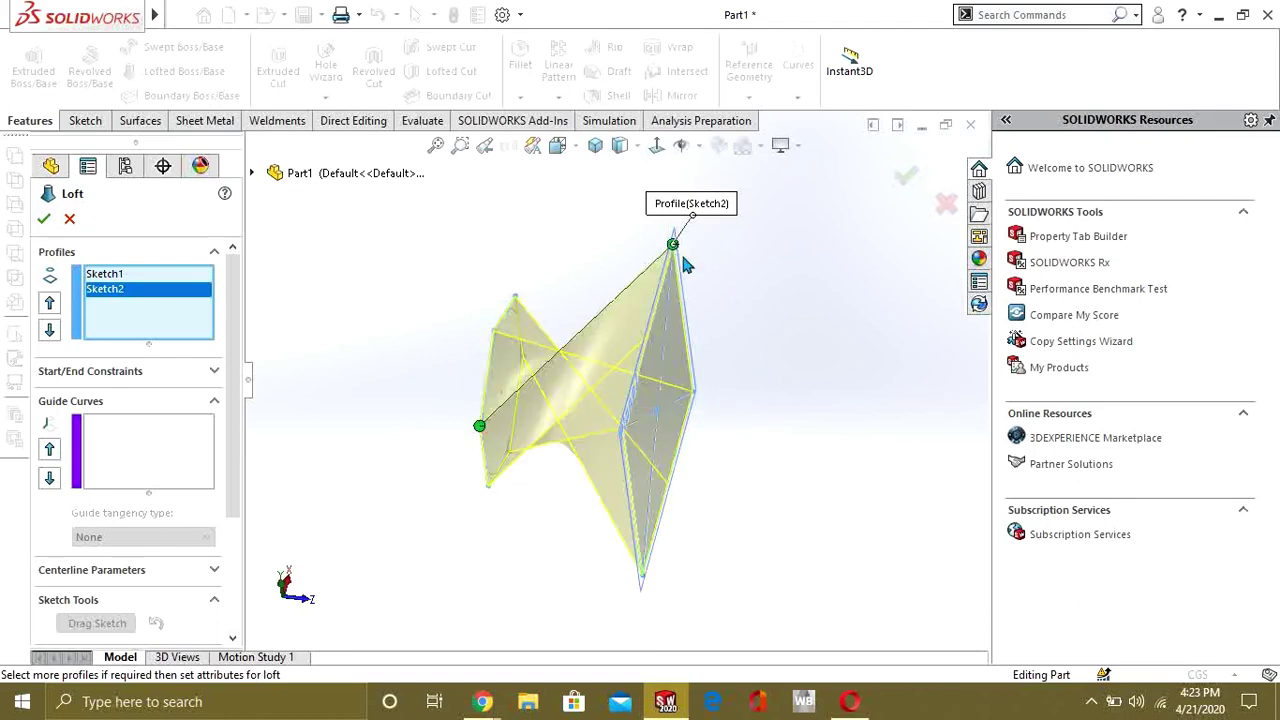
pyautogui.moveTo(632, 330); pyautogui.dragTo(607, 430)
# Orbit and zoom the loft preview to inspect it from several angles
pyautogui.moveTo(643, 453)
pyautogui.mouseDown(button='middle')
pyautogui.moveTo(740, 263)
pyautogui.moveTo(640, 331)
pyautogui.moveTo(626, 478)
pyautogui.moveTo(674, 491)
pyautogui.moveTo(680, 391)
pyautogui.moveTo(826, 383)
pyautogui.moveTo(771, 357)
pyautogui.moveTo(640, 470)
pyautogui.mouseUp(button='middle')
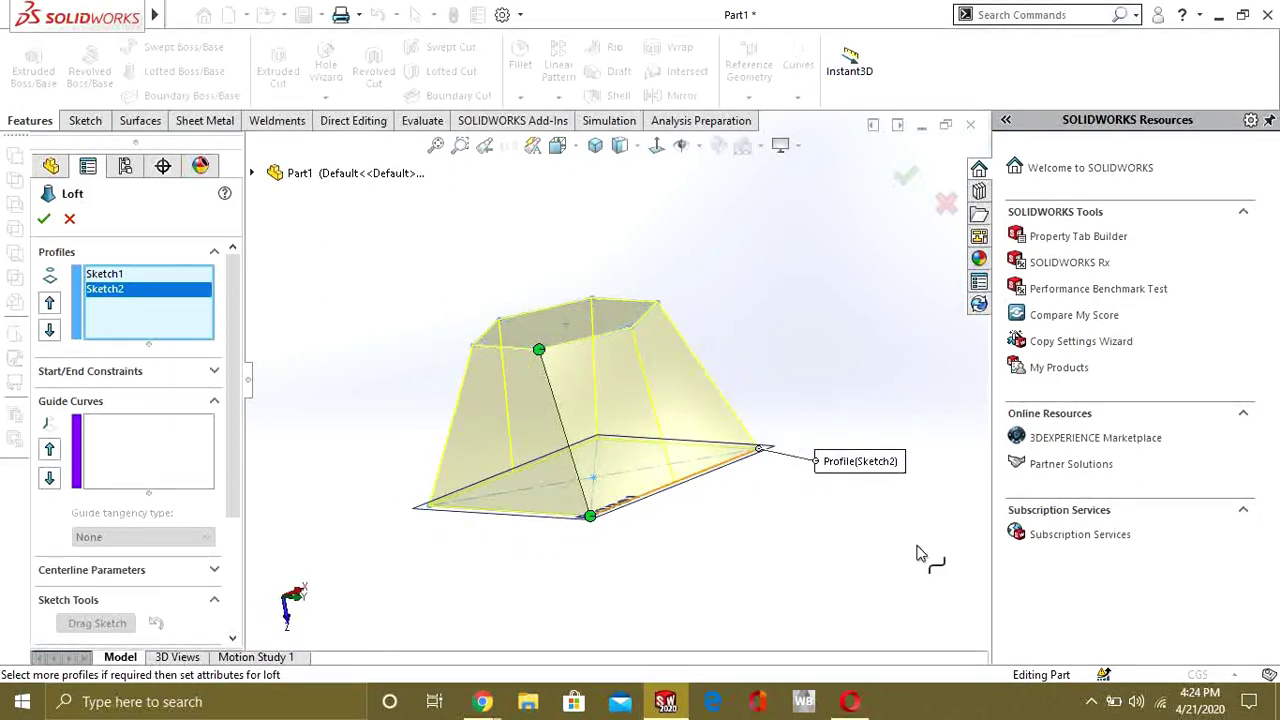
pyautogui.moveTo(541, 378); pyautogui.dragTo(609, 424, button='middle')
pyautogui.scroll(-3, 645, 380)
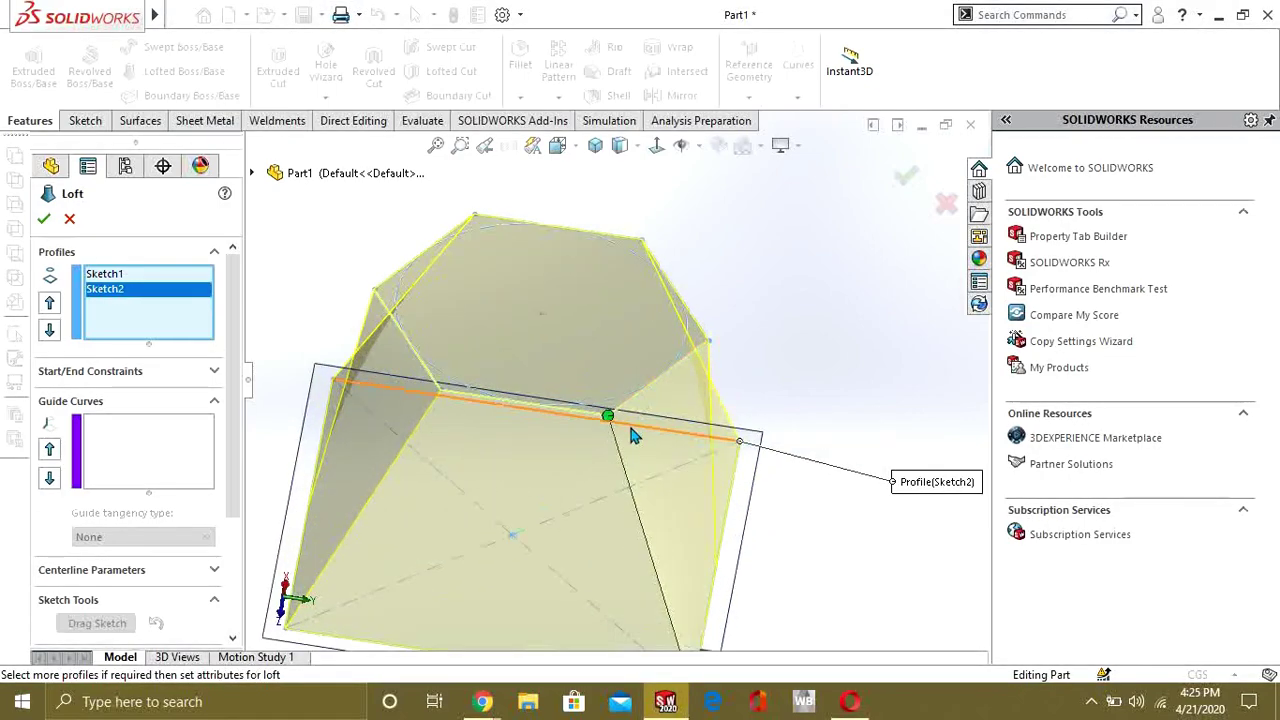
pyautogui.scroll(3, 634, 436)
pyautogui.moveTo(645, 512)
pyautogui.mouseDown(button='middle')
pyautogui.moveTo(594, 423)
pyautogui.moveTo(620, 480)
pyautogui.moveTo(695, 517)
pyautogui.mouseUp(button='middle')
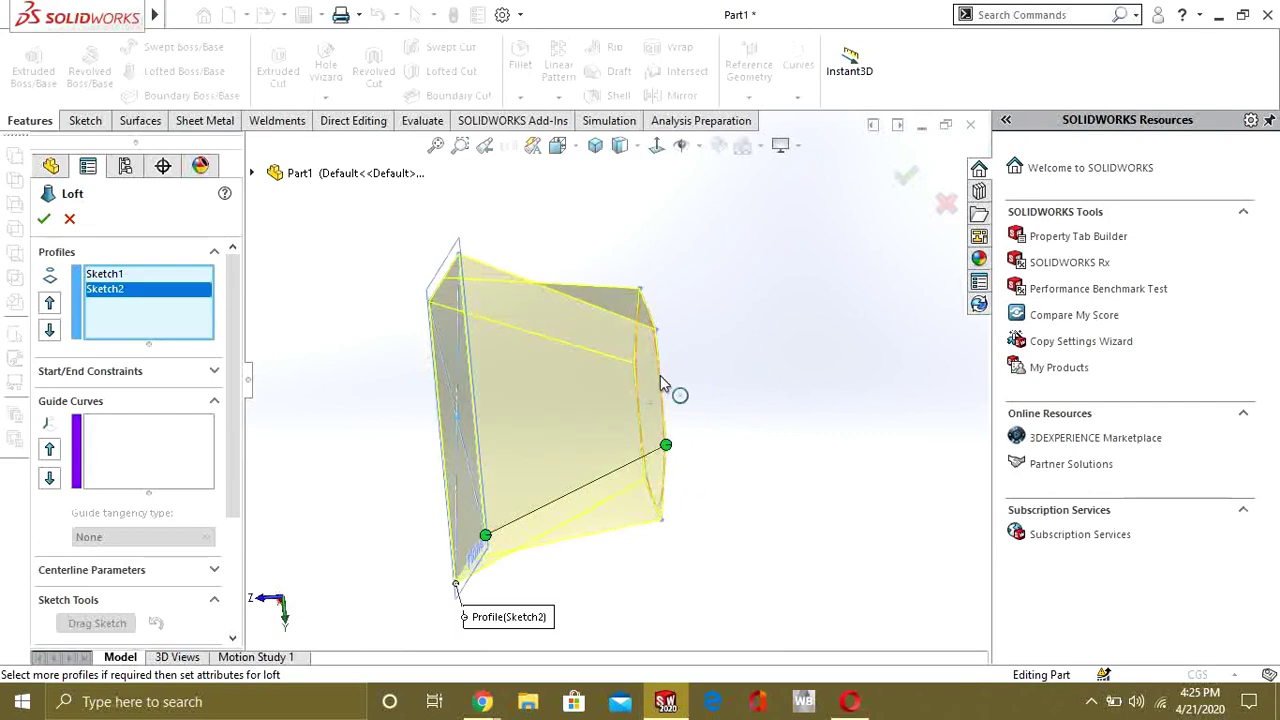
pyautogui.moveTo(660, 375); pyautogui.dragTo(646, 371, button='middle')
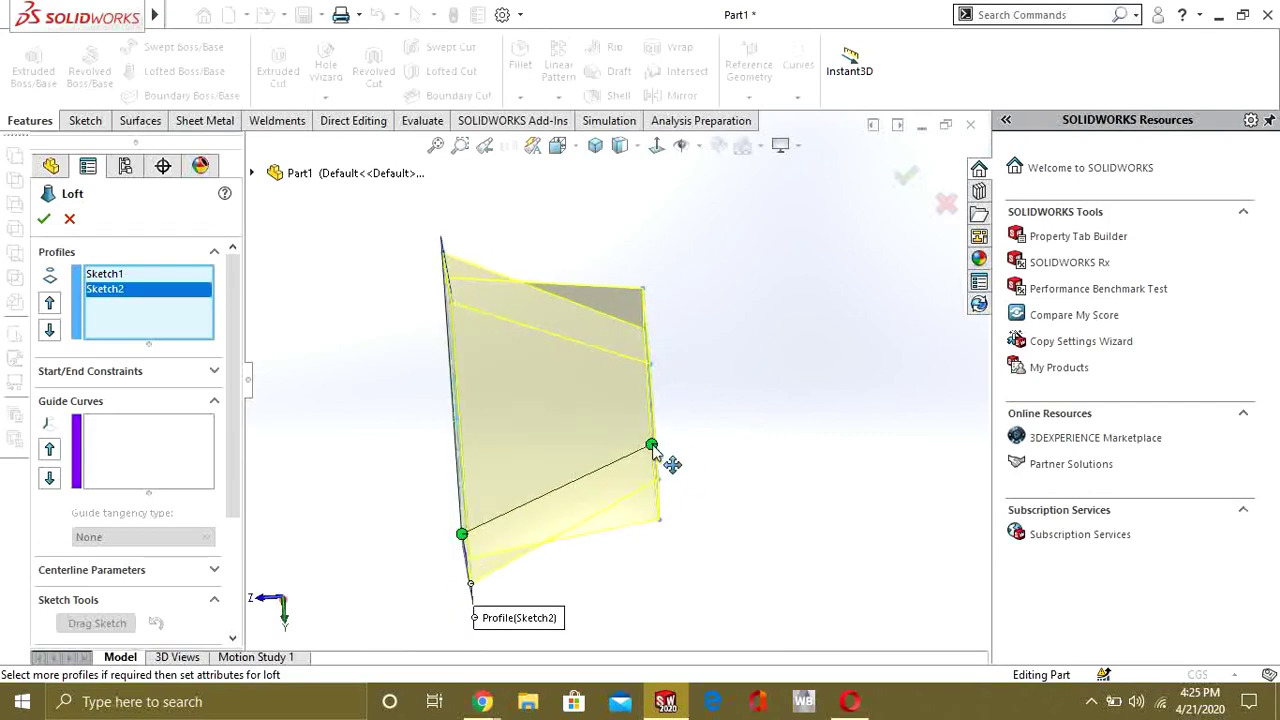
pyautogui.moveTo(563, 488)
pyautogui.mouseDown(button='middle')
pyautogui.moveTo(586, 480)
pyautogui.moveTo(553, 487)
pyautogui.mouseUp(button='middle')
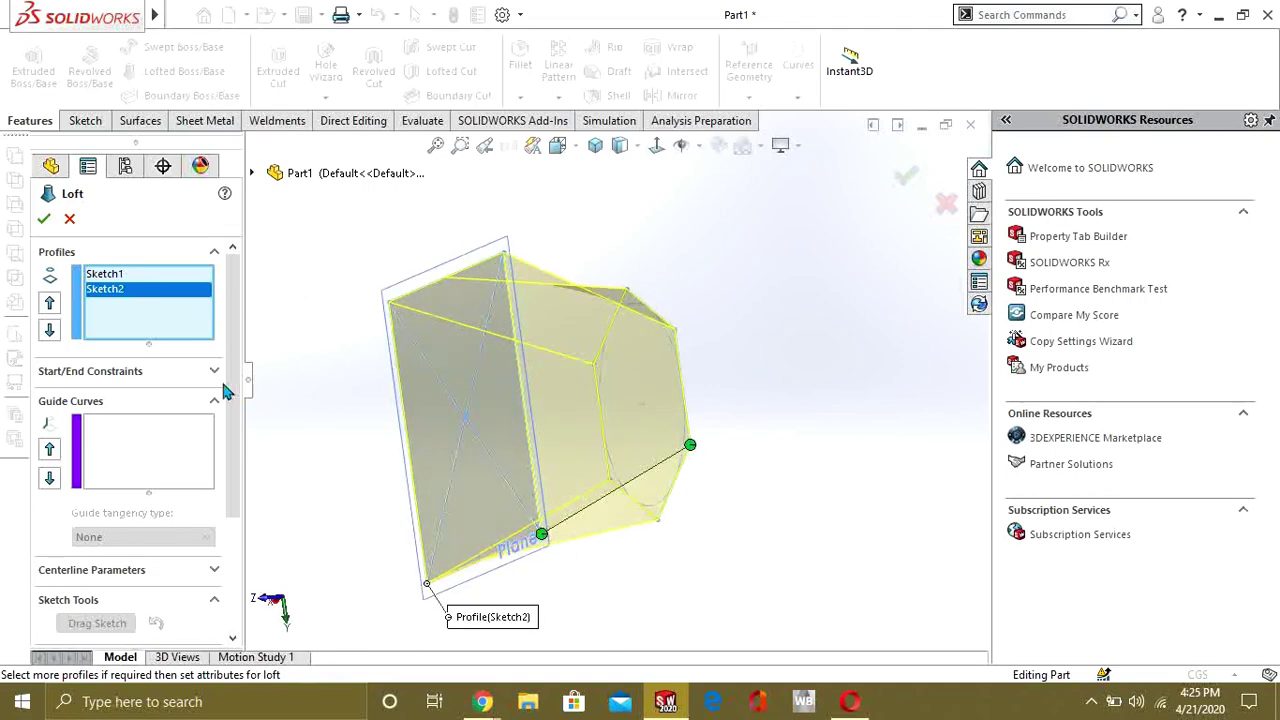
# Set the loft's start constraint to Normal To Profile with tangent length 1.31
pyautogui.click(193, 368)
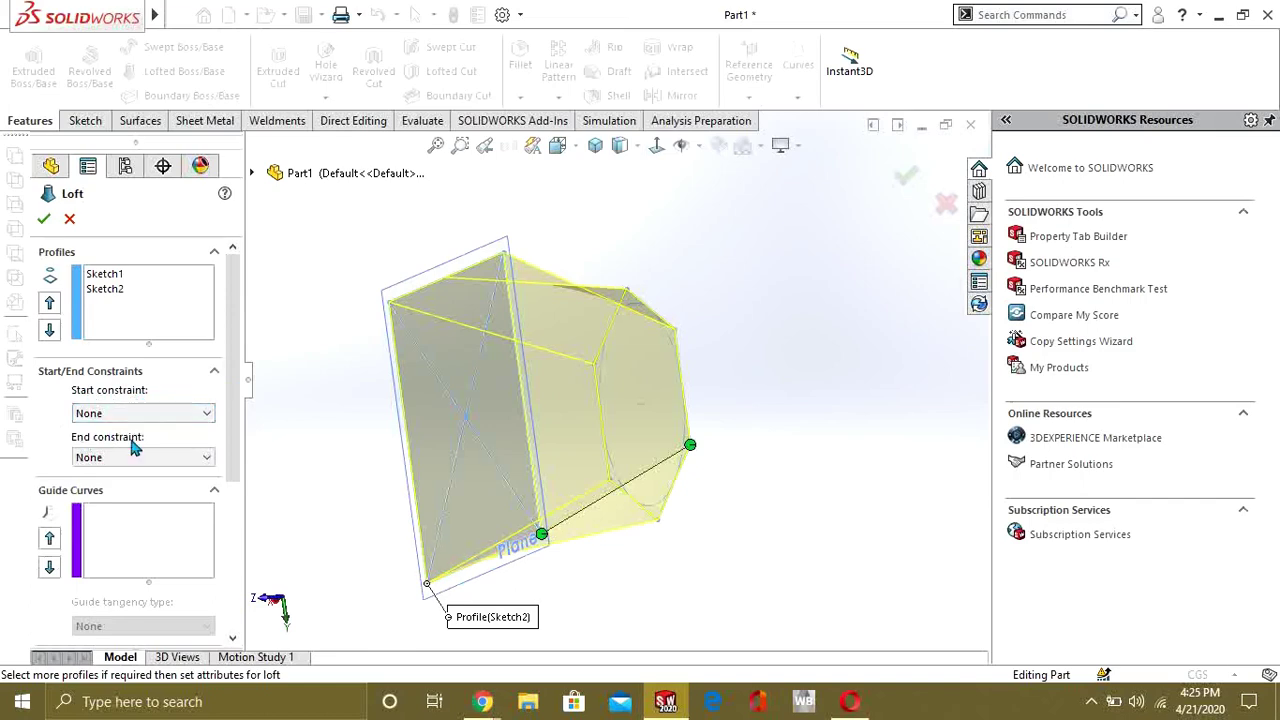
pyautogui.click(167, 414)
pyautogui.click(127, 456)
pyautogui.moveTo(560, 455); pyautogui.dragTo(520, 308, button='middle')
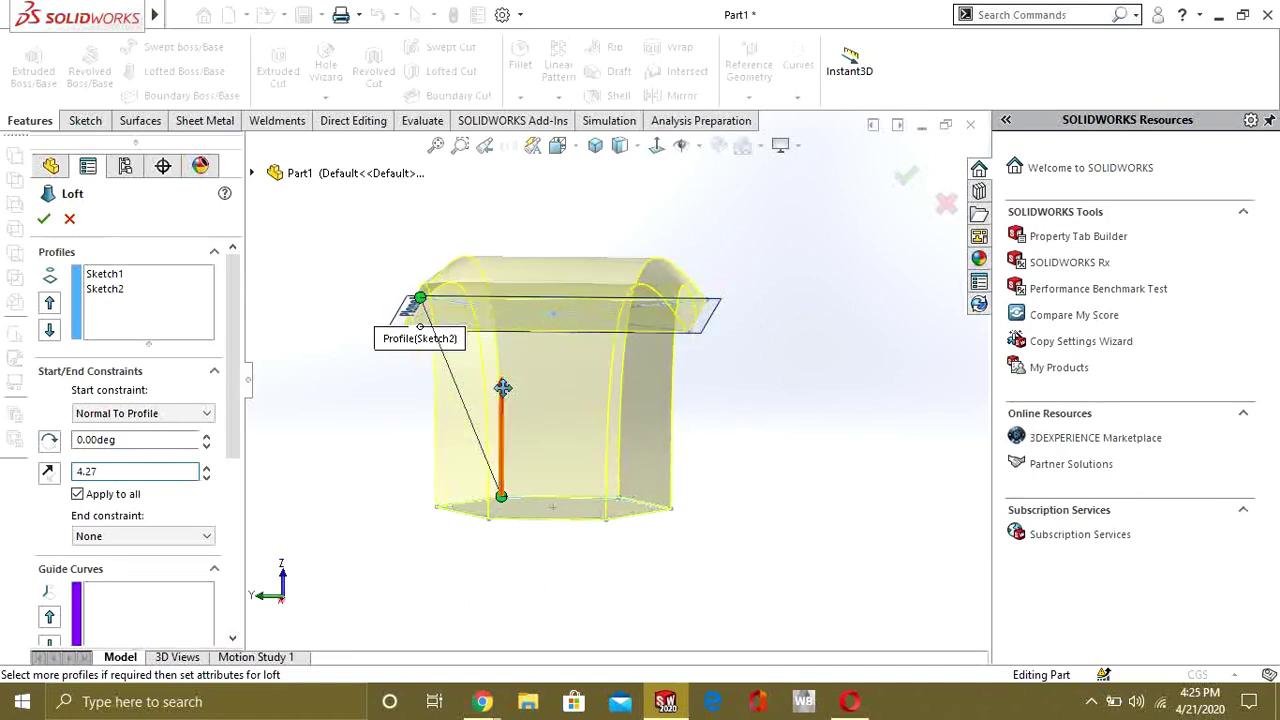
pyautogui.moveTo(506, 384); pyautogui.dragTo(506, 436)
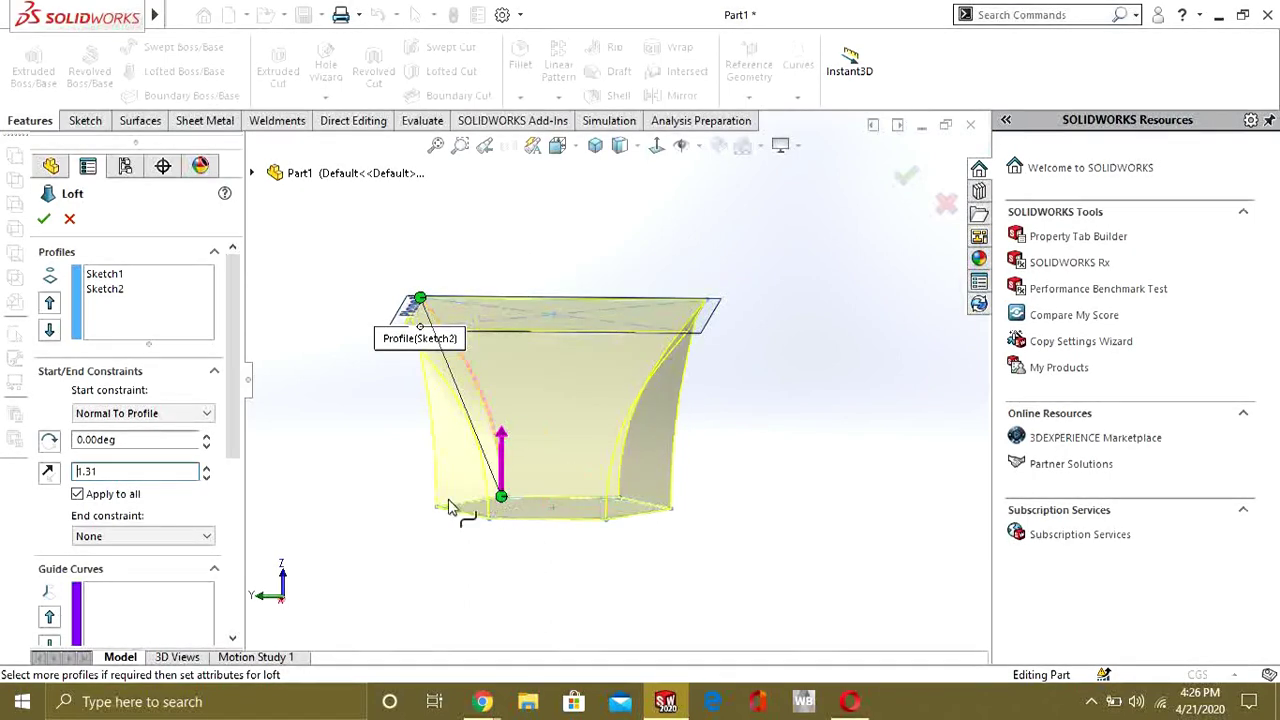
# Set the end constraint to Normal To Profile with tangent length 1.84
pyautogui.click(150, 536)
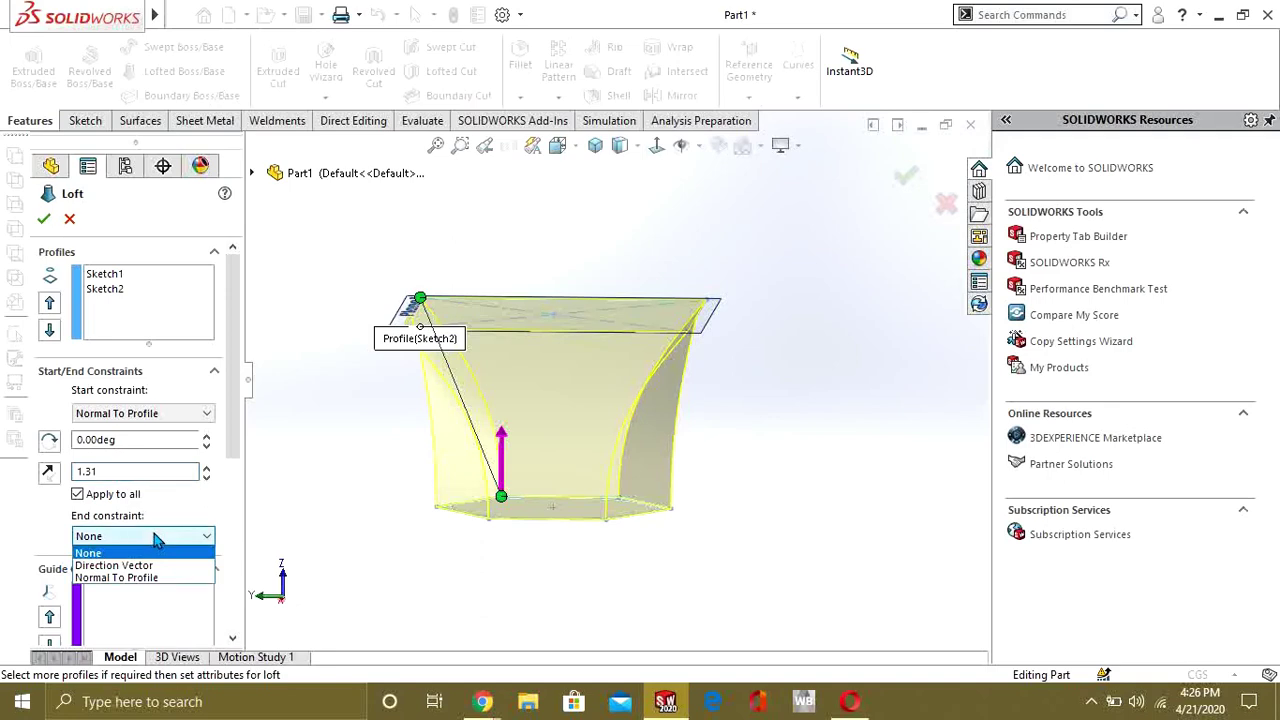
pyautogui.click(137, 585)
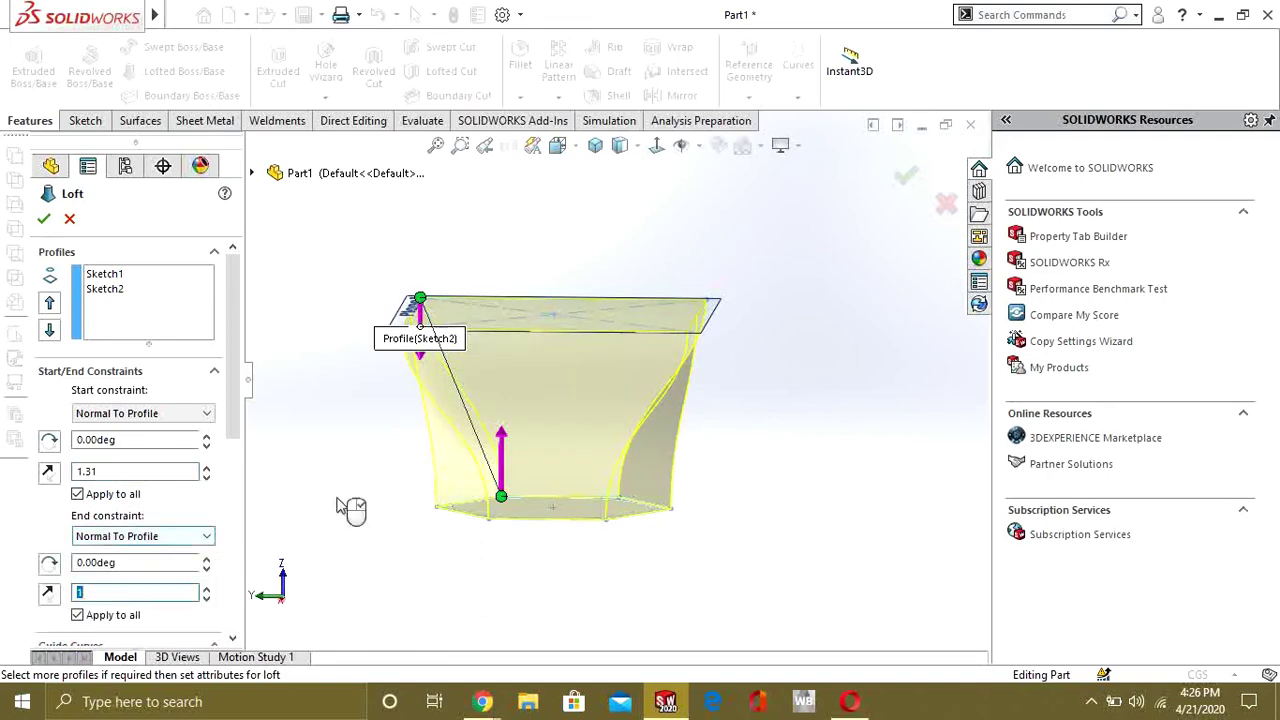
pyautogui.moveTo(630, 440); pyautogui.dragTo(486, 563, button='middle')
pyautogui.scroll(-3, 479, 565)
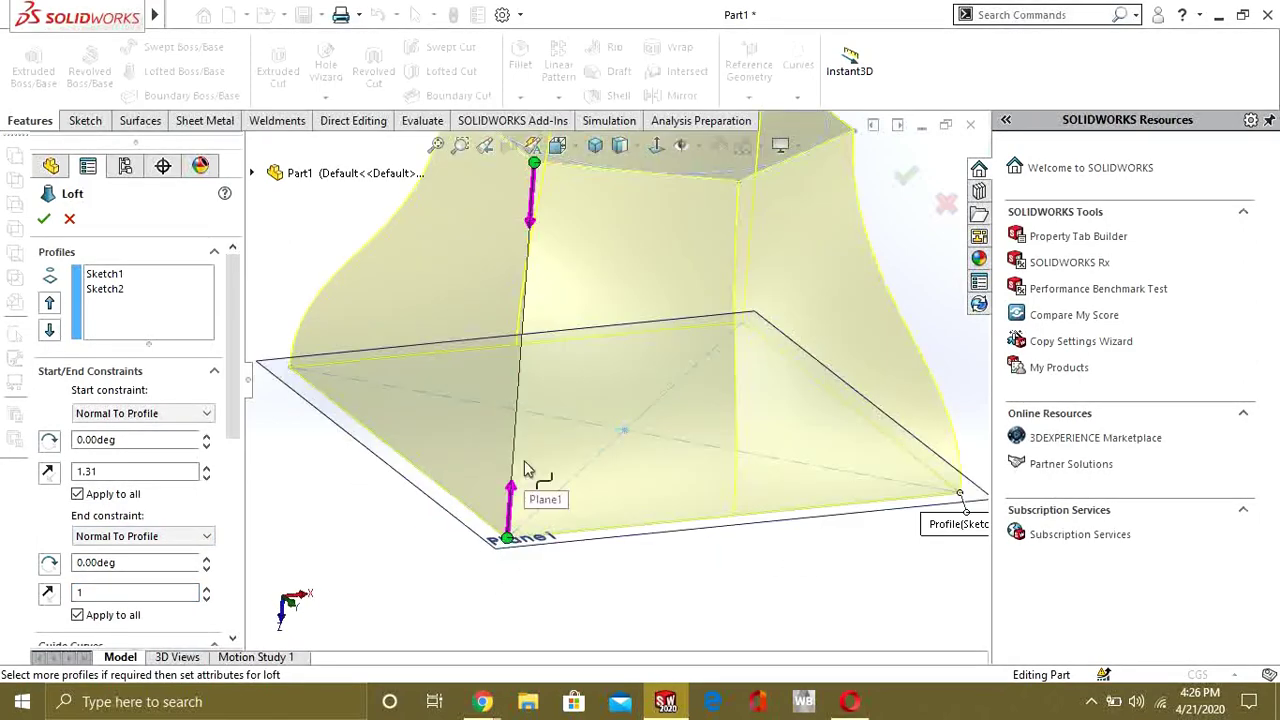
pyautogui.moveTo(513, 489); pyautogui.dragTo(510, 465)
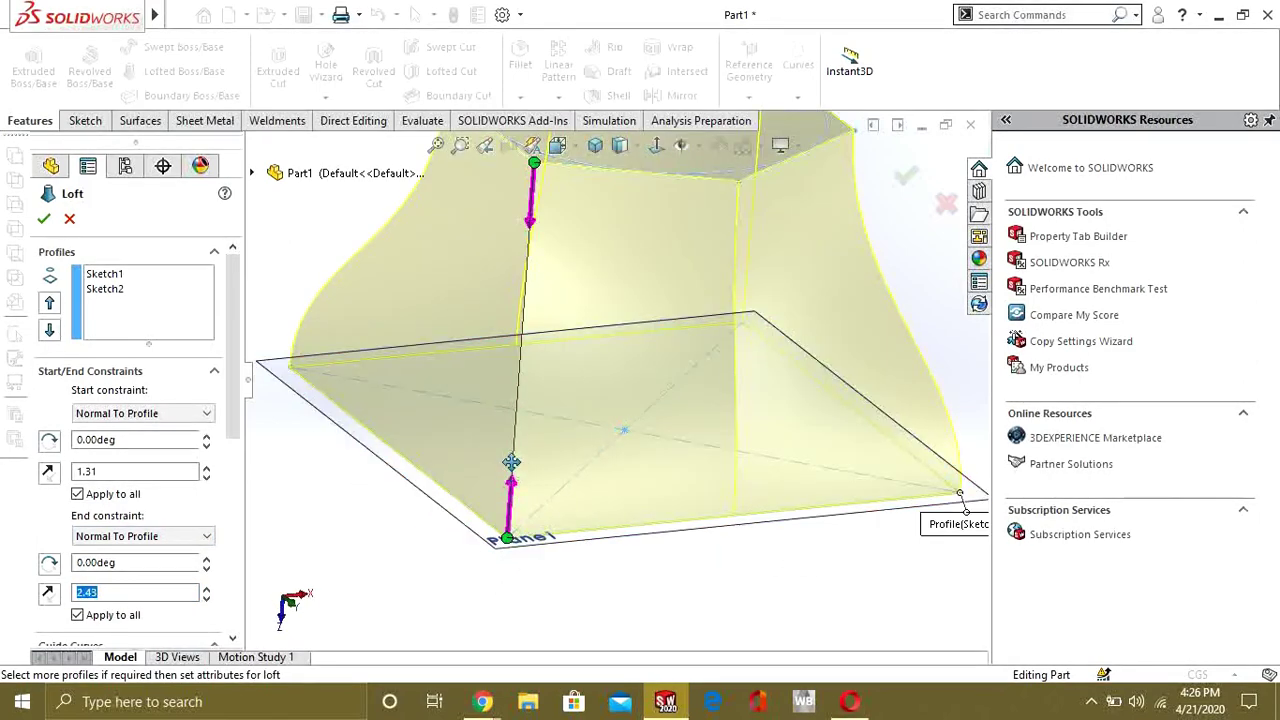
pyautogui.scroll(3, 663, 420)
pyautogui.moveTo(560, 375); pyautogui.dragTo(557, 402)
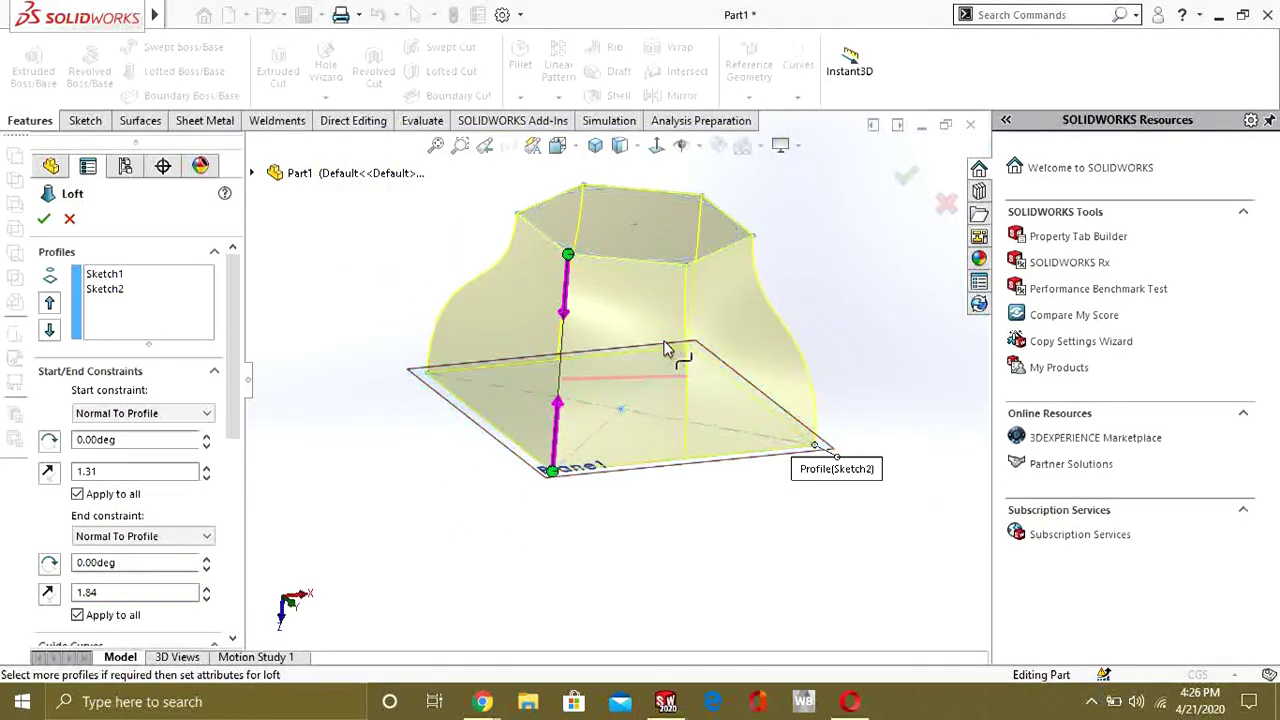
pyautogui.scroll(-5, 198, 418)
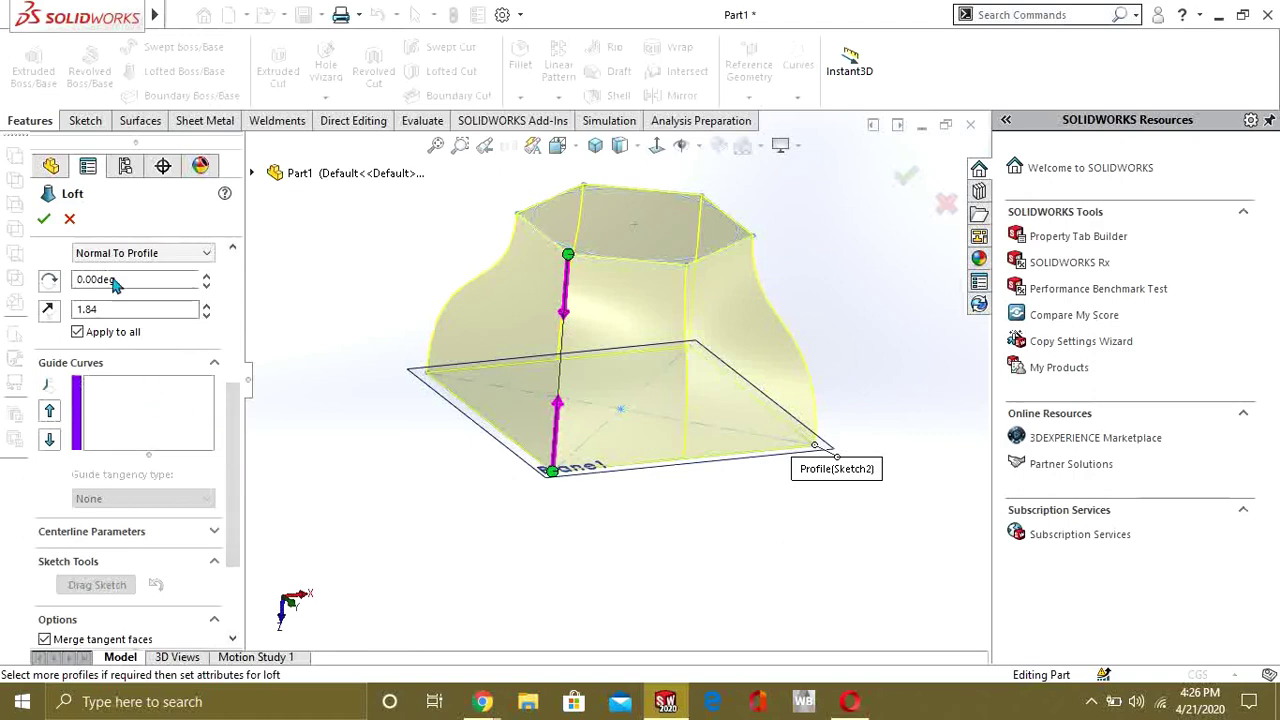
pyautogui.click(124, 403)
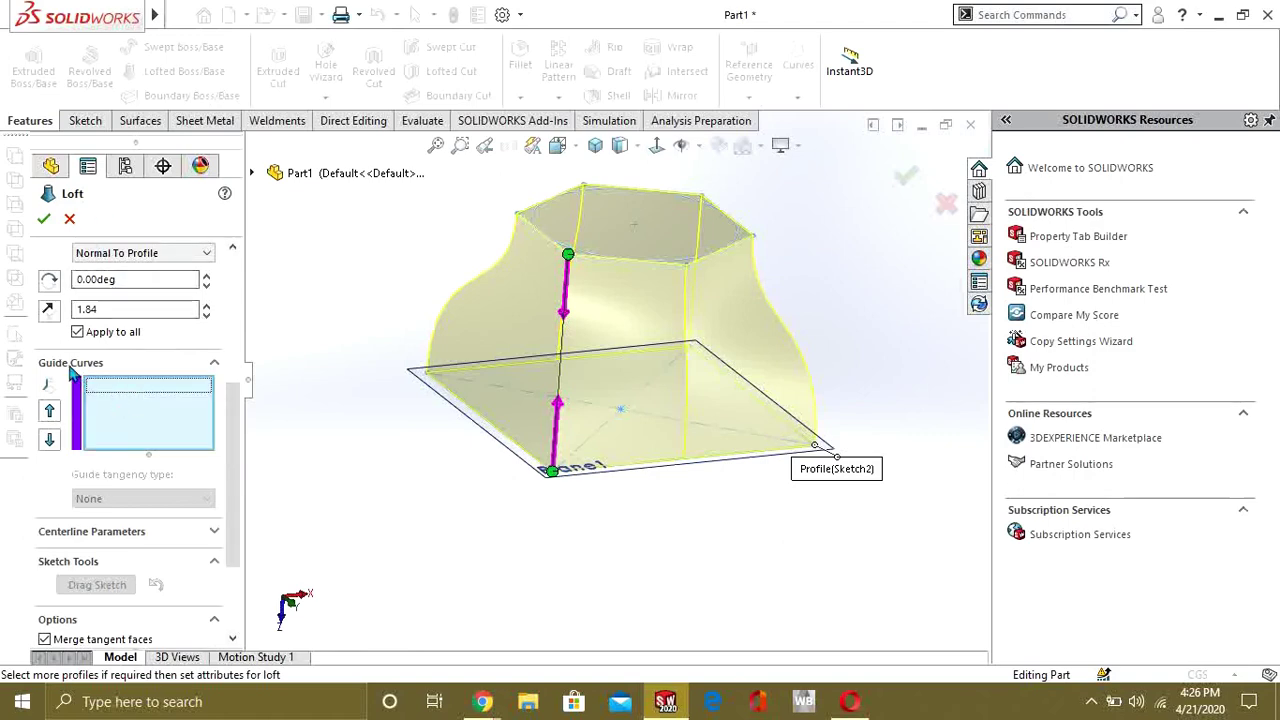
pyautogui.moveTo(226, 399); pyautogui.dragTo(237, 463)
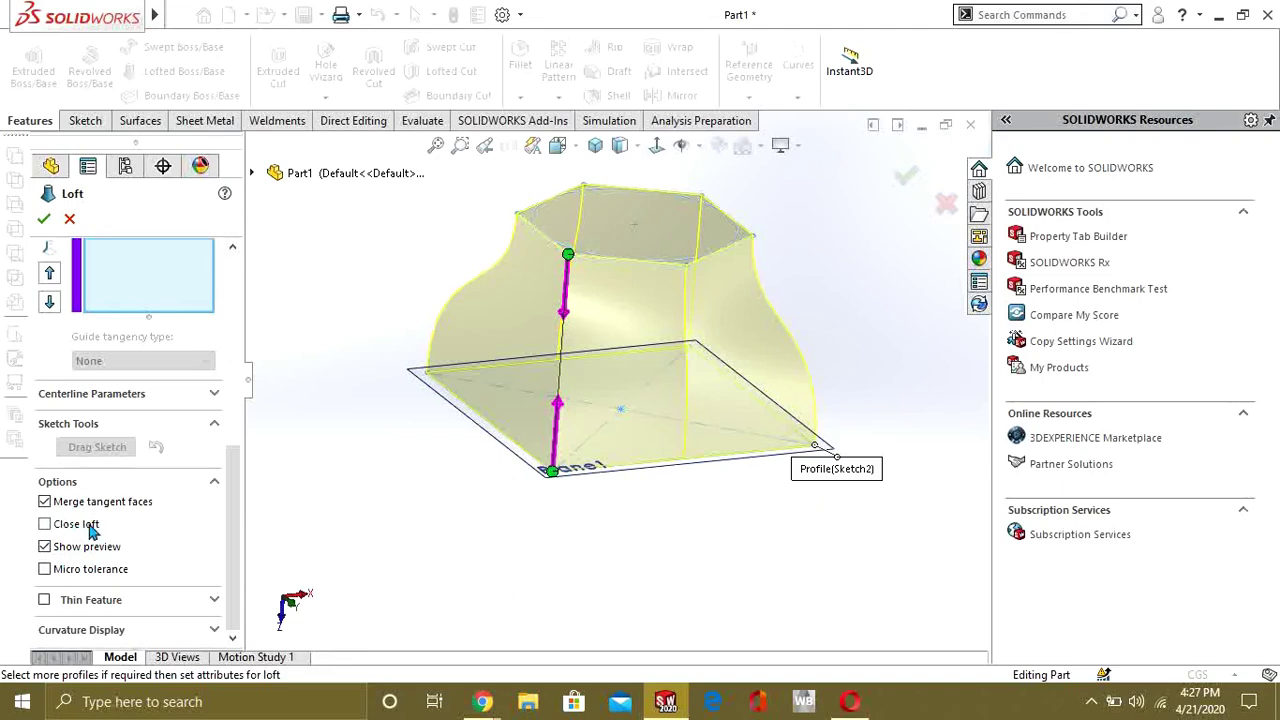
# Make the loft a one-direction 0.10 cm thin feature and accept it as Loft-Thin1
pyautogui.click(45, 600)
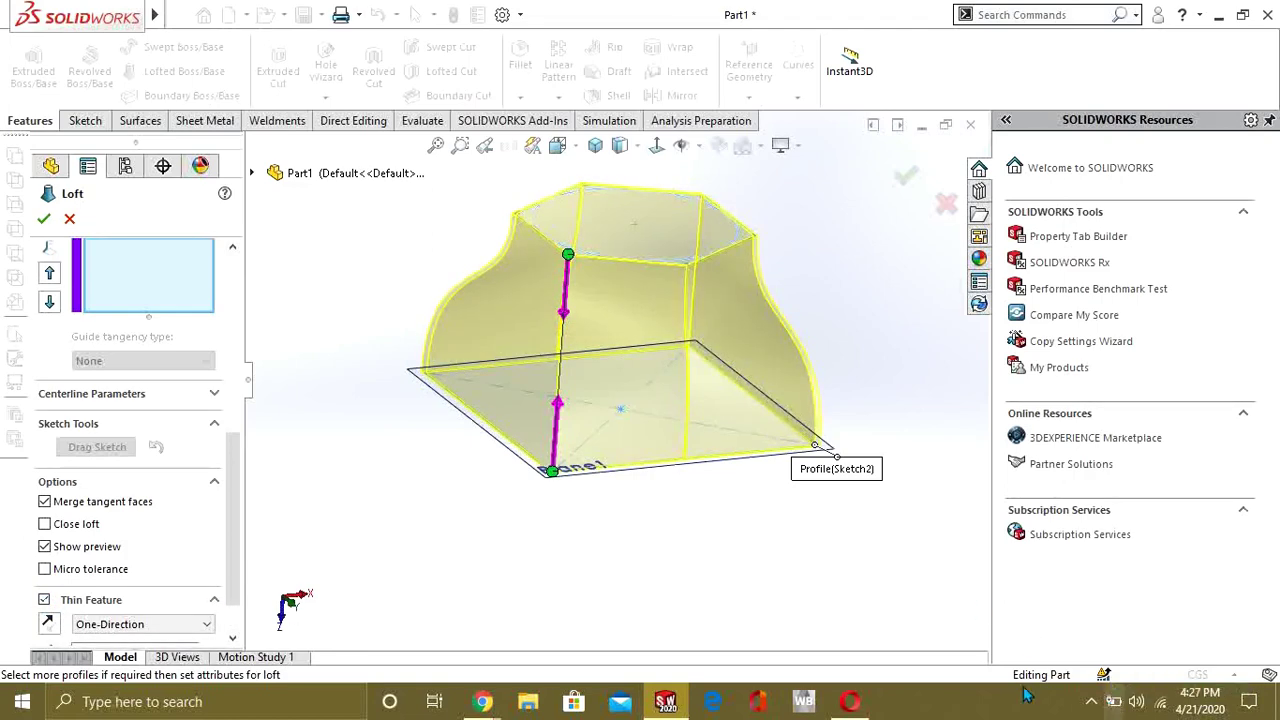
pyautogui.scroll(-1, 241, 510)
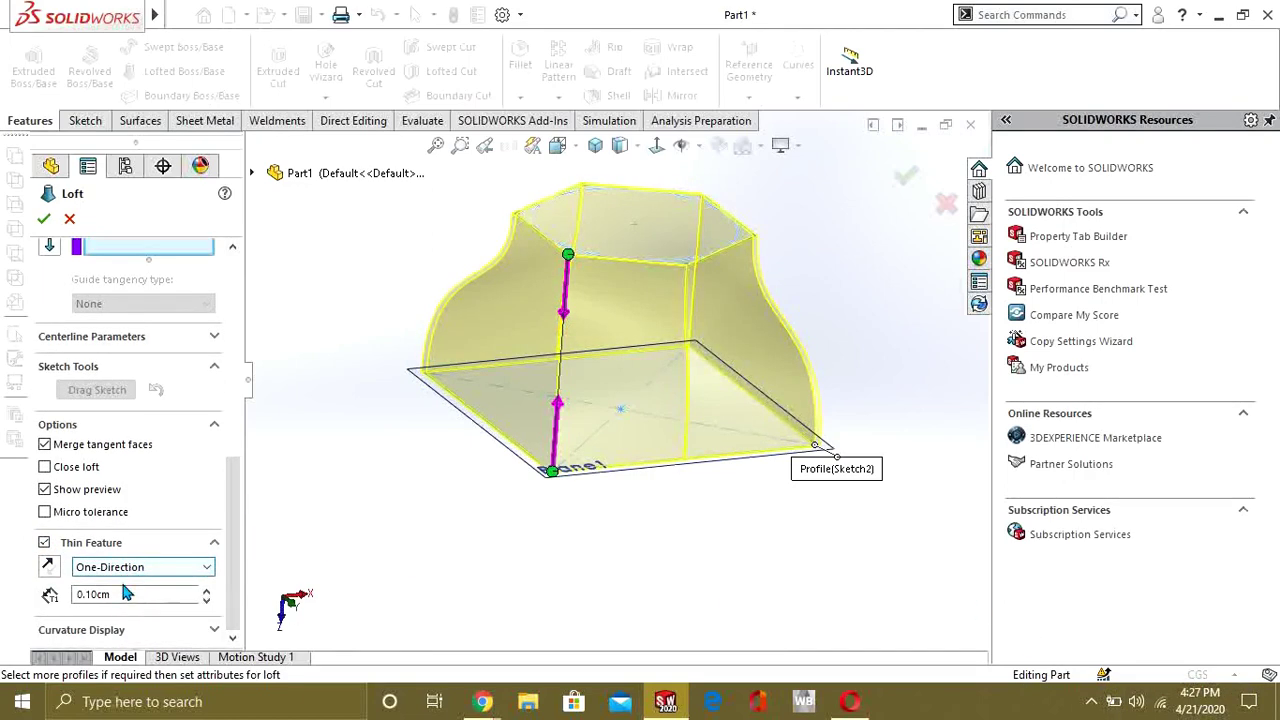
pyautogui.moveTo(560, 366); pyautogui.dragTo(575, 215, button='middle')
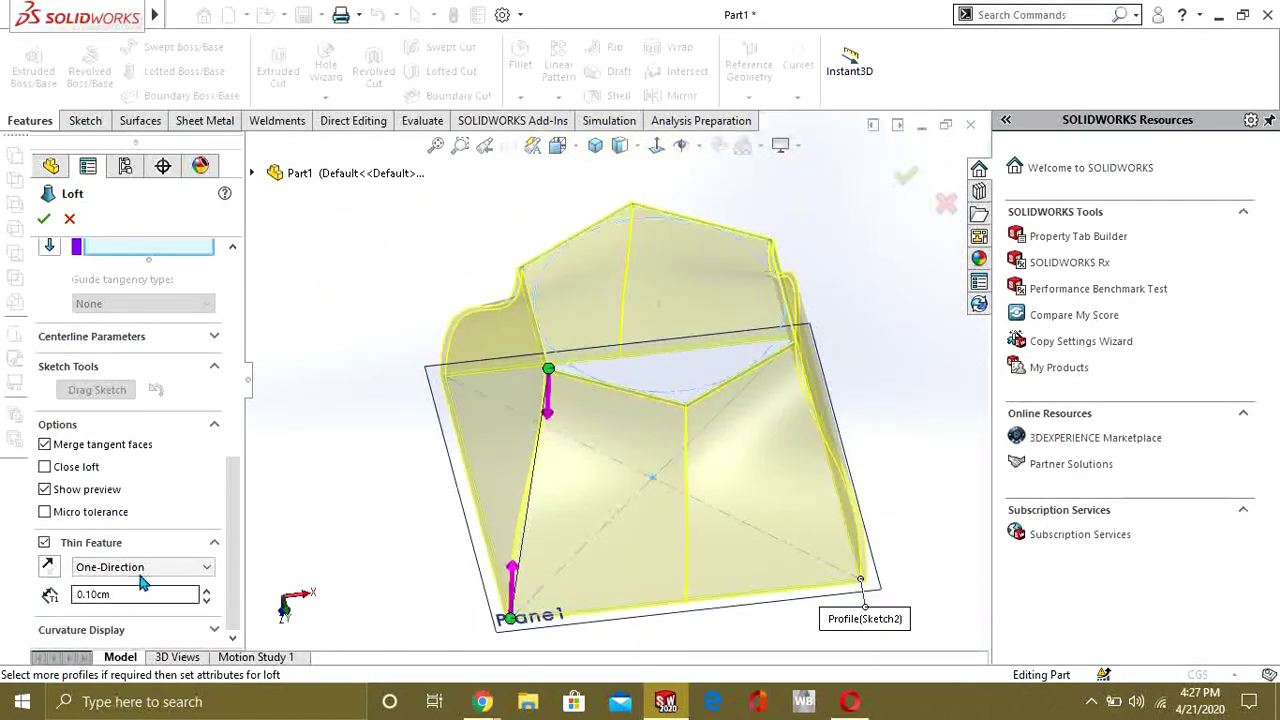
pyautogui.click(45, 222)
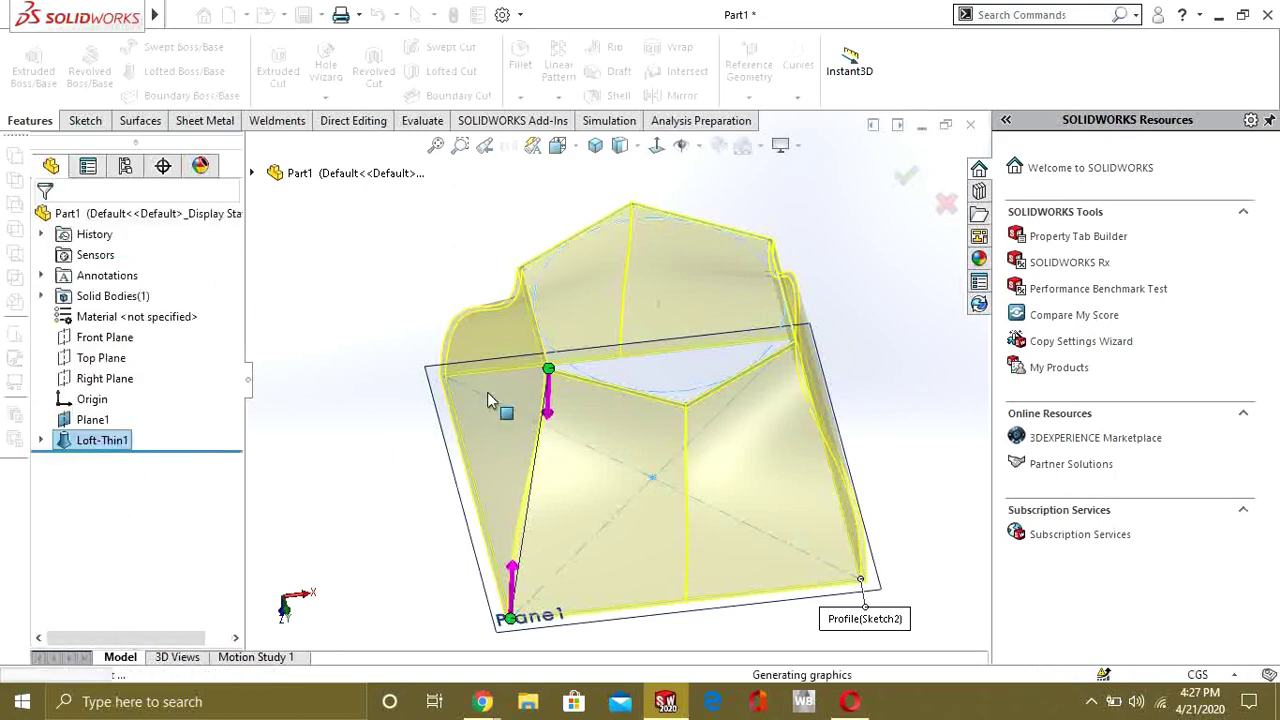
pyautogui.moveTo(751, 400); pyautogui.dragTo(823, 554, button='middle')
pyautogui.moveTo(788, 462); pyautogui.dragTo(634, 394, button='middle')
pyautogui.click(101, 443)
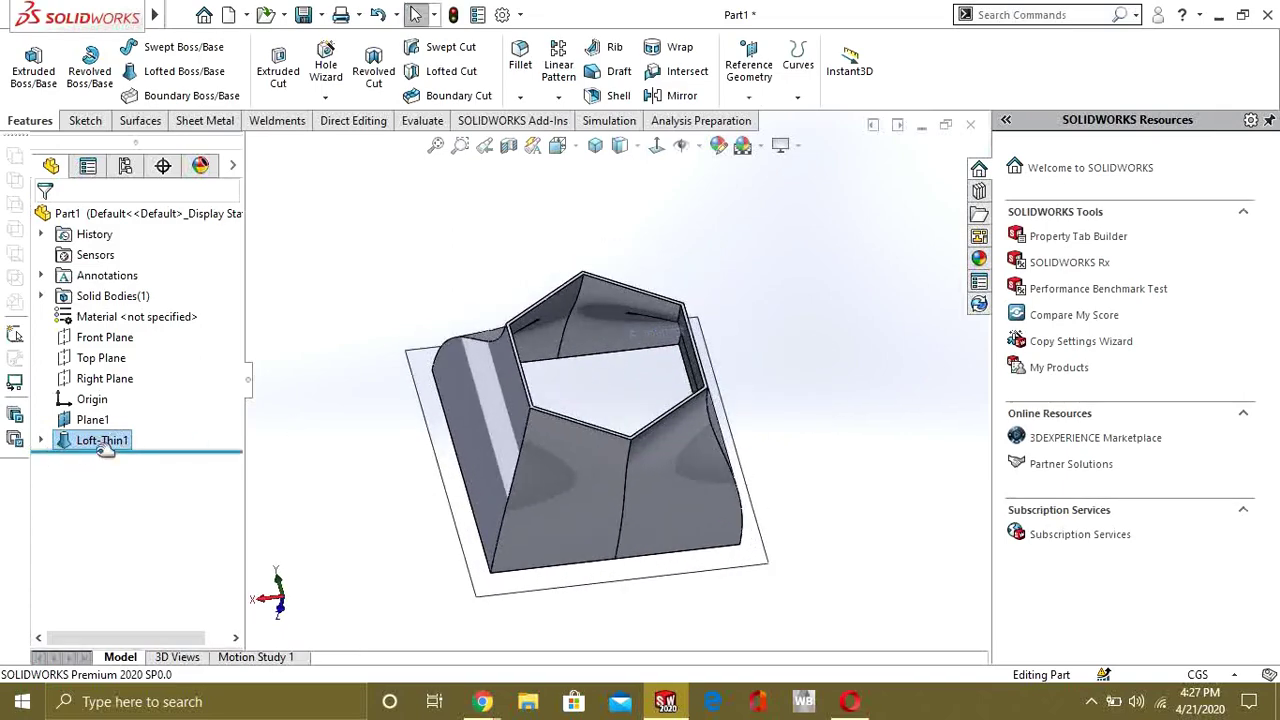
# Delete the Loft-Thin1 feature
pyautogui.rightClick(106, 444)
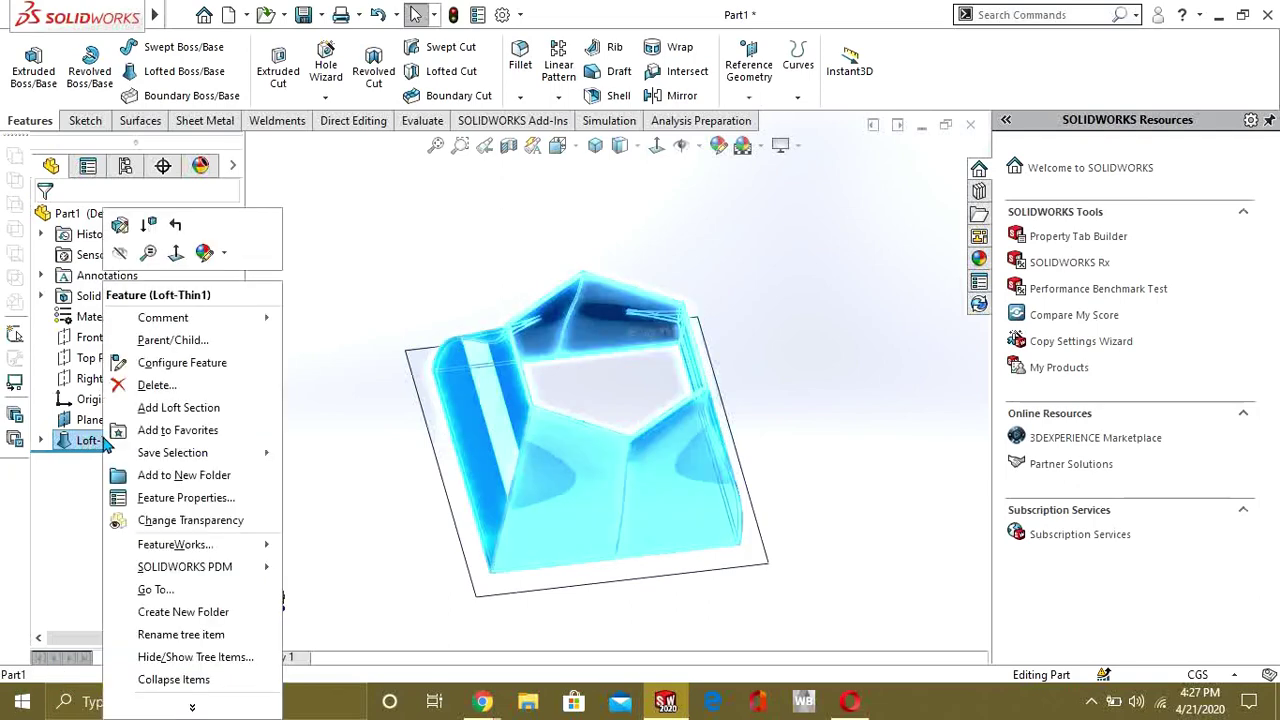
pyautogui.click(166, 386)
pyautogui.click(759, 249)
pyautogui.moveTo(670, 453)
pyautogui.mouseDown(button='middle')
pyautogui.moveTo(703, 334)
pyautogui.moveTo(574, 343)
pyautogui.moveTo(640, 491)
pyautogui.moveTo(672, 440)
pyautogui.moveTo(683, 466)
pyautogui.moveTo(617, 477)
pyautogui.moveTo(653, 488)
pyautogui.moveTo(671, 443)
pyautogui.moveTo(680, 493)
pyautogui.moveTo(680, 470)
pyautogui.mouseUp(button='middle')
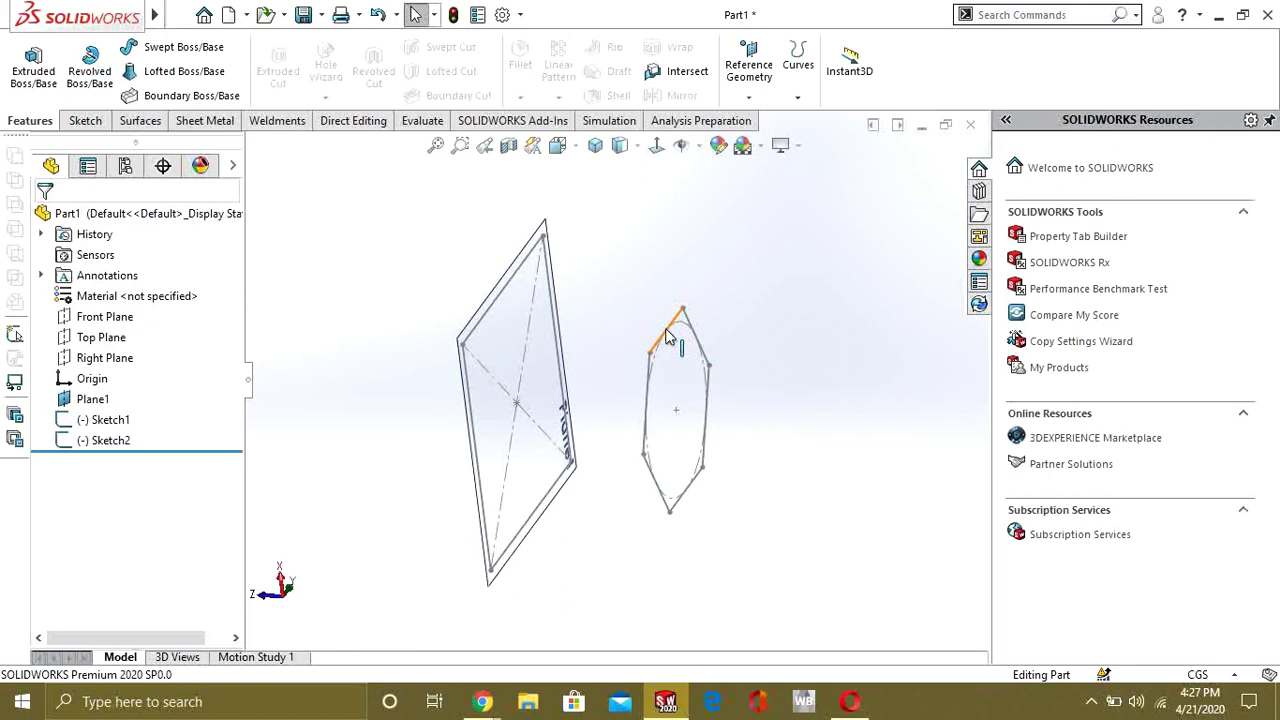
# Open a new sketch on Top Plane, viewed face-on, with the Spline tool active
pyautogui.click(101, 340)
pyautogui.click(110, 308)
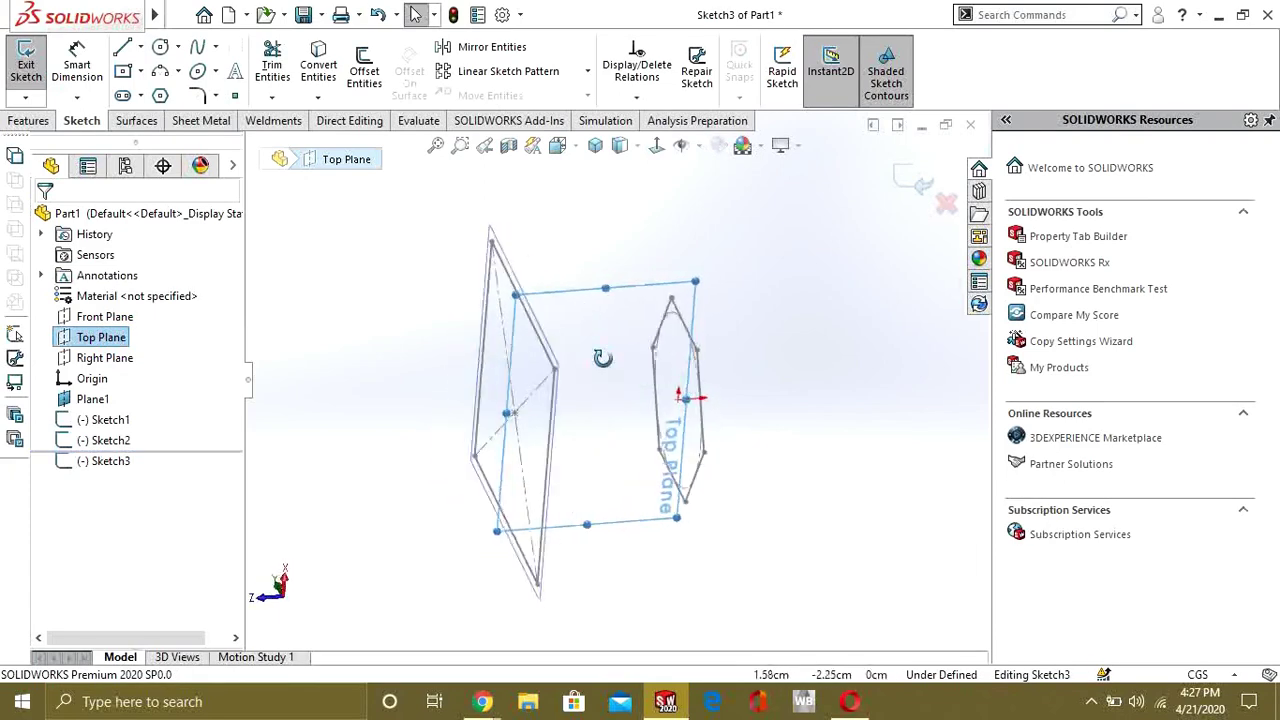
pyautogui.click(203, 55)
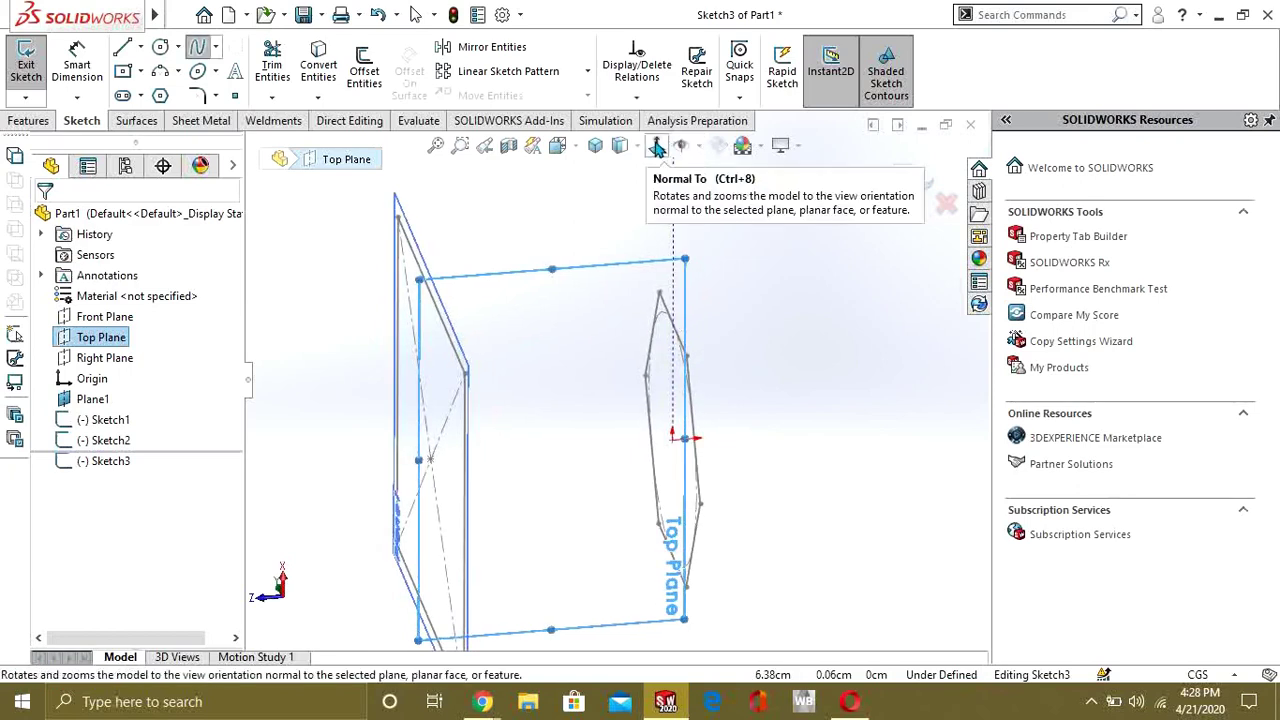
pyautogui.click(657, 146)
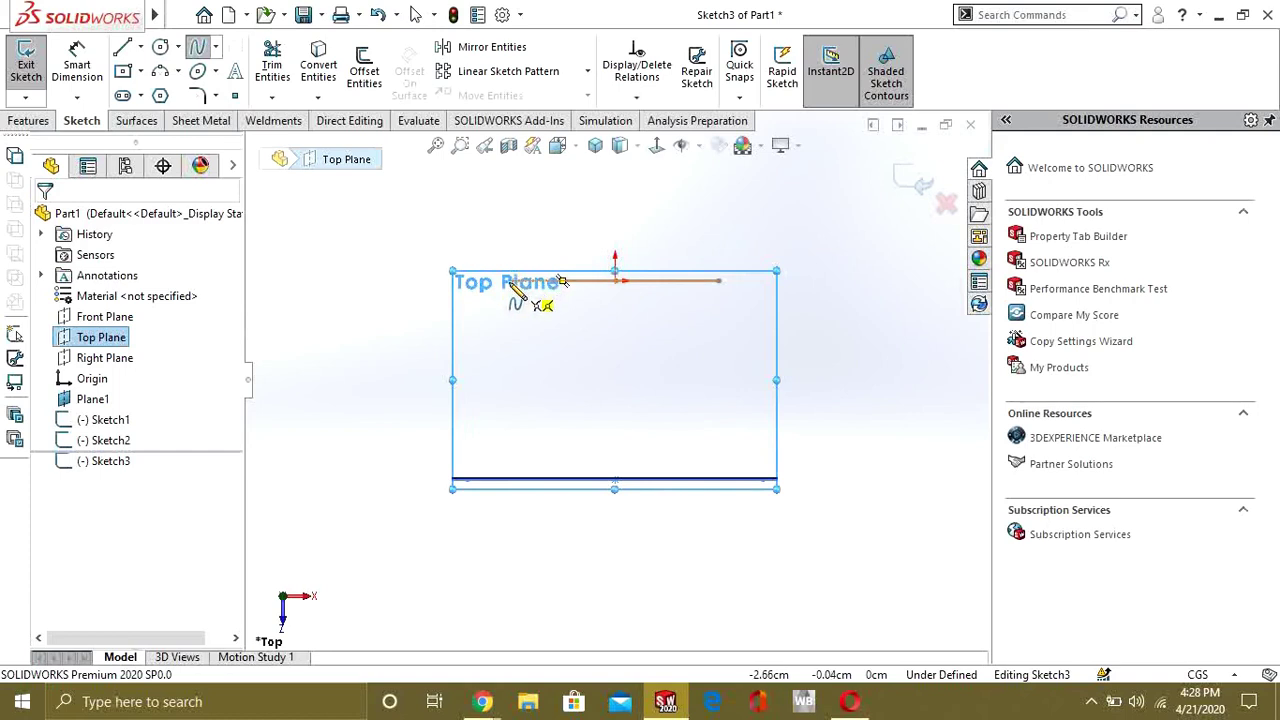
# Draw a guide spline from the top line's left end to the lower line's left end
pyautogui.click(490, 393)
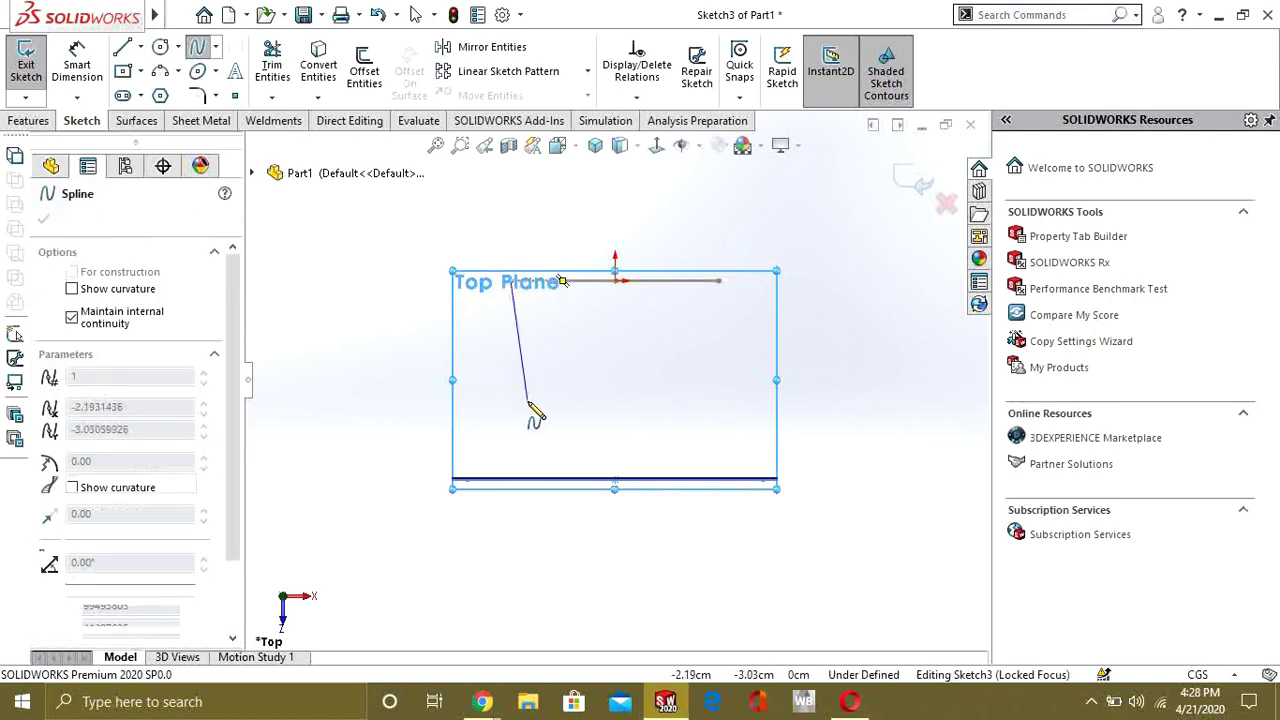
pyautogui.doubleClick(452, 479)
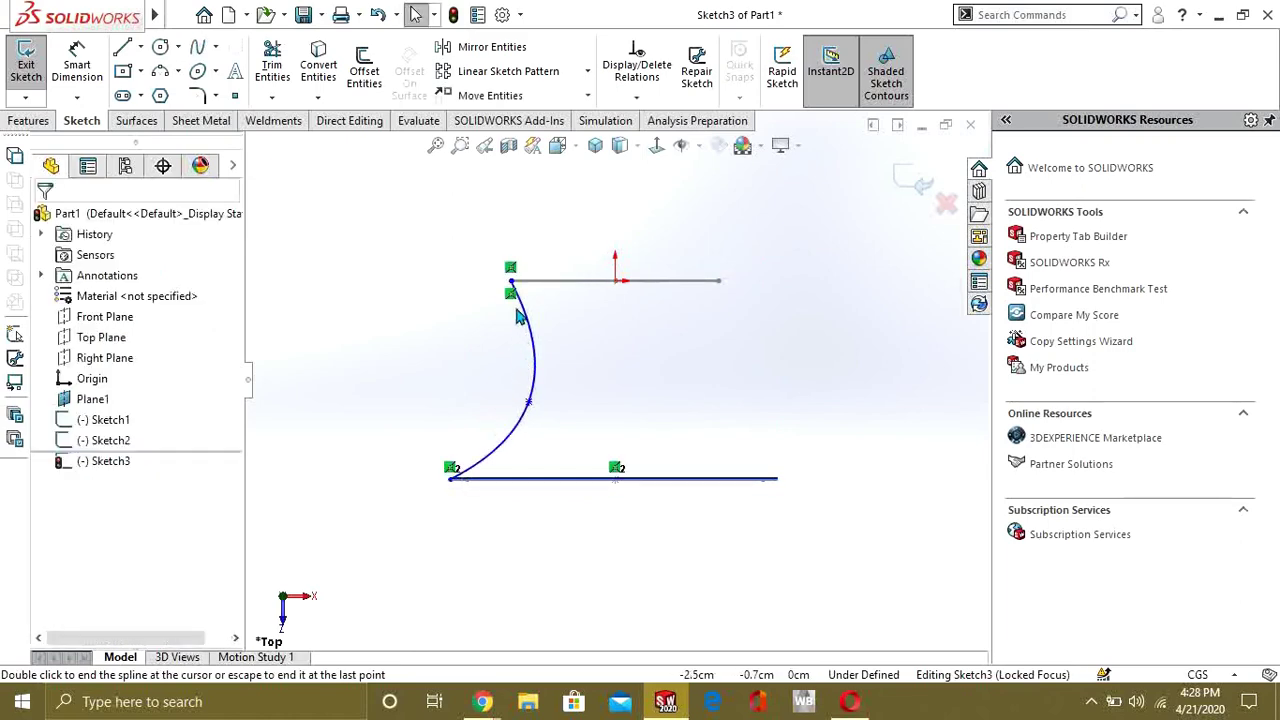
pyautogui.scroll(-3, 519, 318)
pyautogui.moveTo(534, 280)
pyautogui.mouseDown(button='middle')
pyautogui.moveTo(571, 306)
pyautogui.moveTo(606, 270)
pyautogui.moveTo(600, 249)
pyautogui.moveTo(651, 248)
pyautogui.mouseUp(button='middle')
pyautogui.scroll(5, 752, 245)
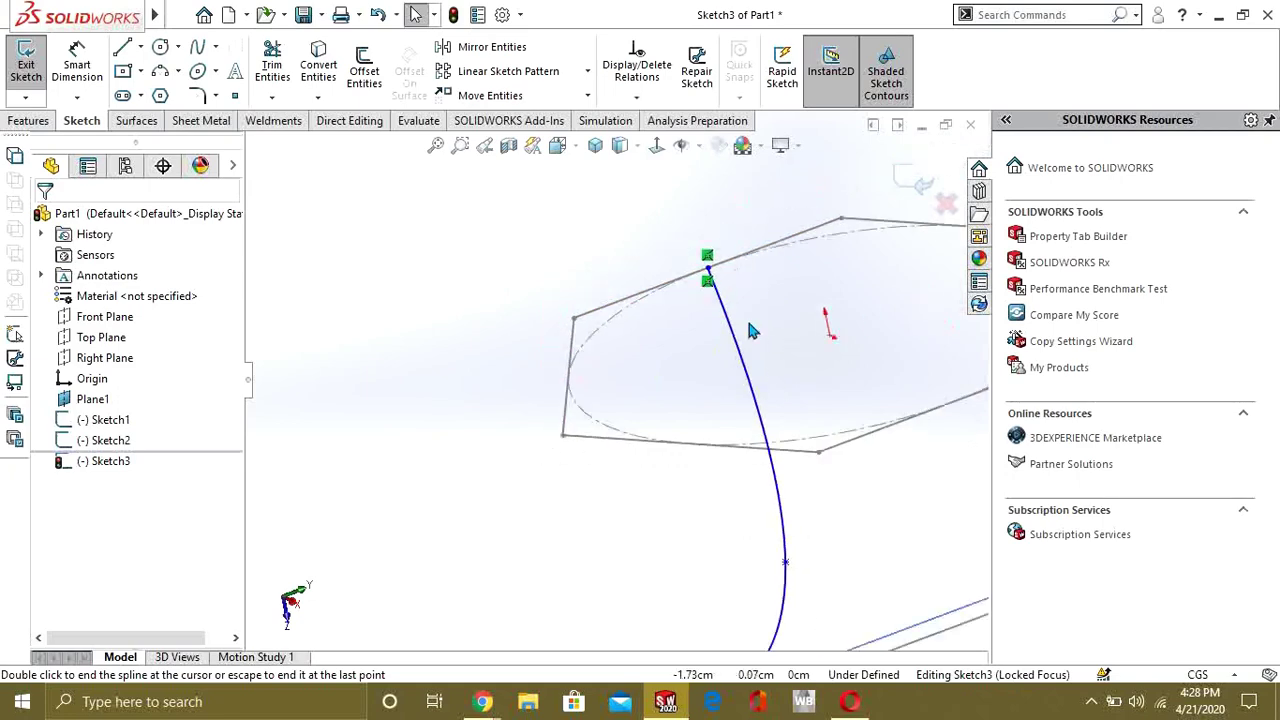
pyautogui.moveTo(714, 486)
pyautogui.mouseDown(button='middle')
pyautogui.moveTo(654, 496)
pyautogui.moveTo(657, 464)
pyautogui.moveTo(680, 466)
pyautogui.moveTo(620, 400)
pyautogui.mouseUp(button='middle')
pyautogui.press('Escape')
pyautogui.scroll(-5, 620, 325)
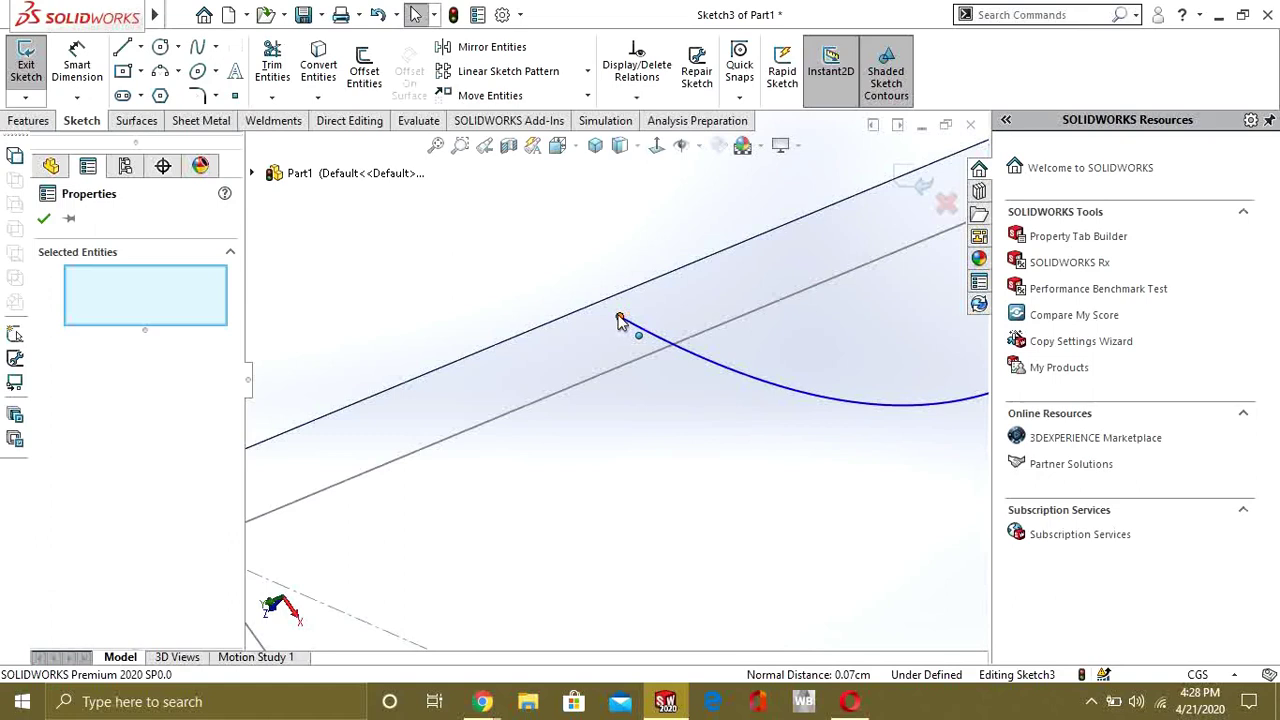
# Pierce the spline's endpoint onto Sketch2's Line2 and exit Sketch3
pyautogui.click(619, 320)
pyautogui.keyDown('ctrl'); pyautogui.click(640, 366); pyautogui.keyUp('ctrl')
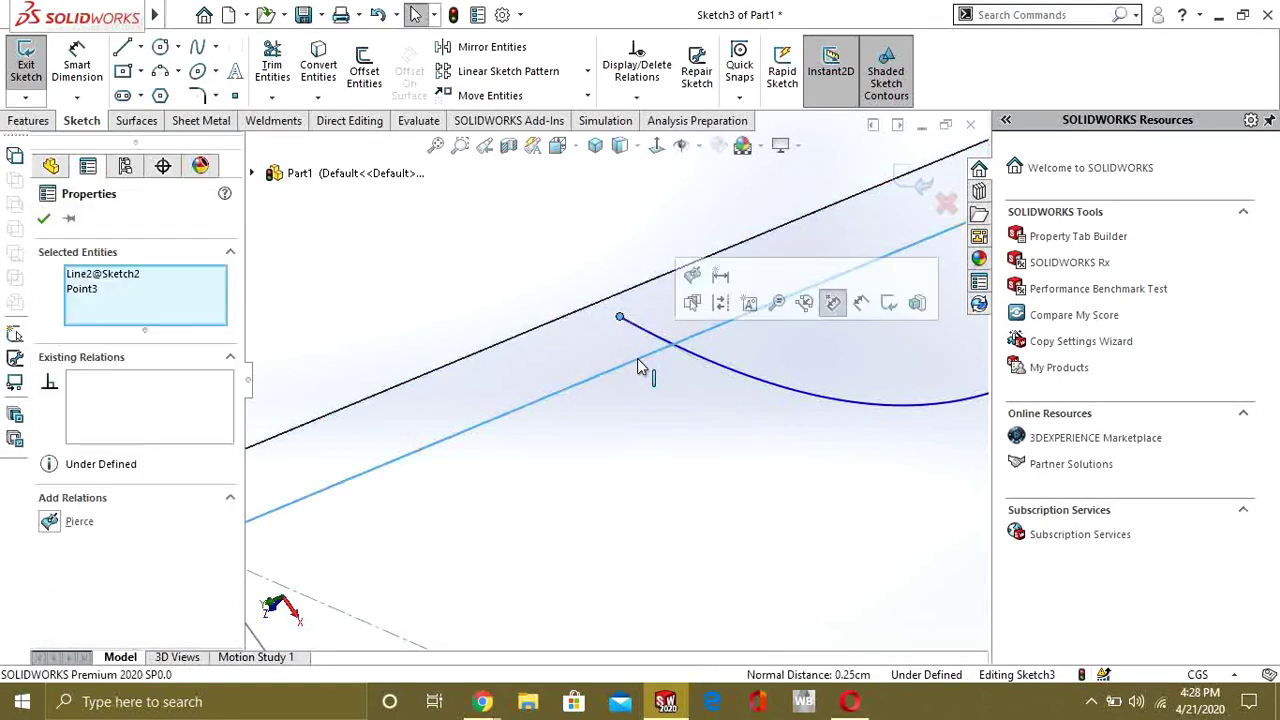
pyautogui.click(700, 285)
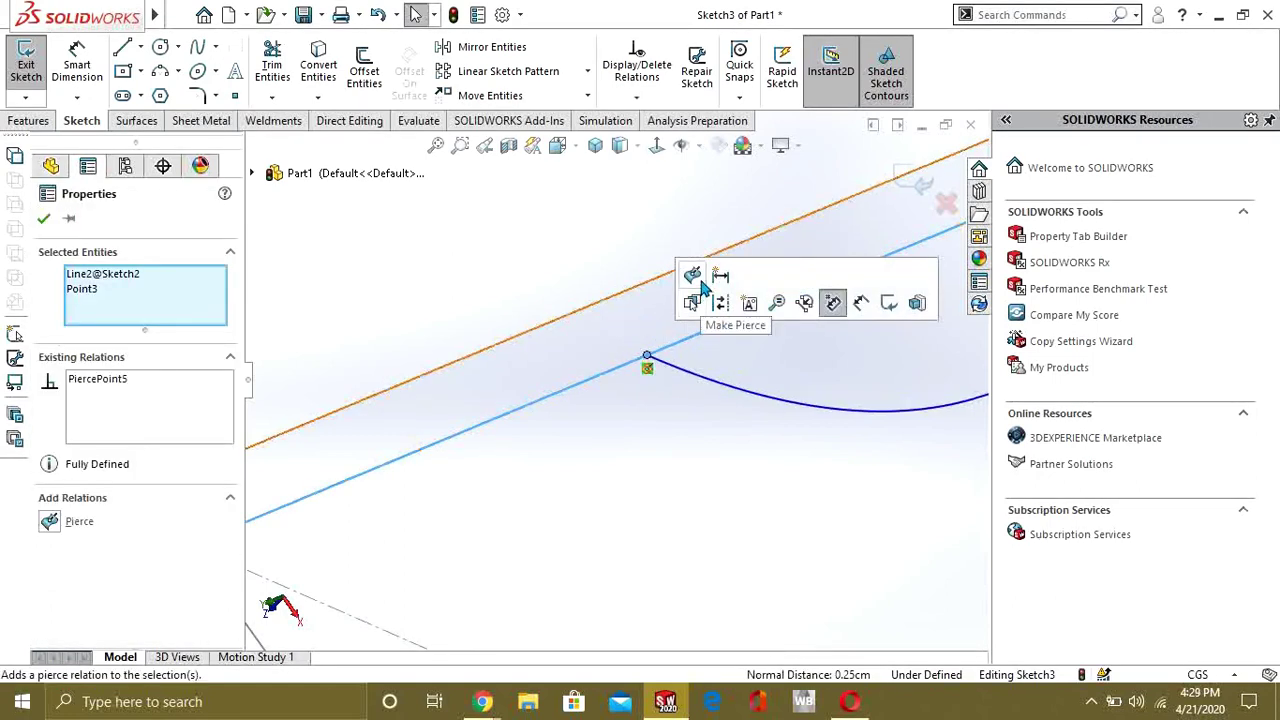
pyautogui.moveTo(697, 486)
pyautogui.mouseDown(button='middle')
pyautogui.moveTo(730, 428)
pyautogui.moveTo(655, 392)
pyautogui.moveTo(790, 410)
pyautogui.moveTo(791, 319)
pyautogui.mouseUp(button='middle')
pyautogui.scroll(-6, 700, 340)
pyautogui.moveTo(670, 352)
pyautogui.mouseDown(button='middle')
pyautogui.moveTo(643, 351)
pyautogui.moveTo(685, 269)
pyautogui.moveTo(696, 295)
pyautogui.moveTo(607, 520)
pyautogui.mouseUp(button='middle')
pyautogui.scroll(6, 694, 285)
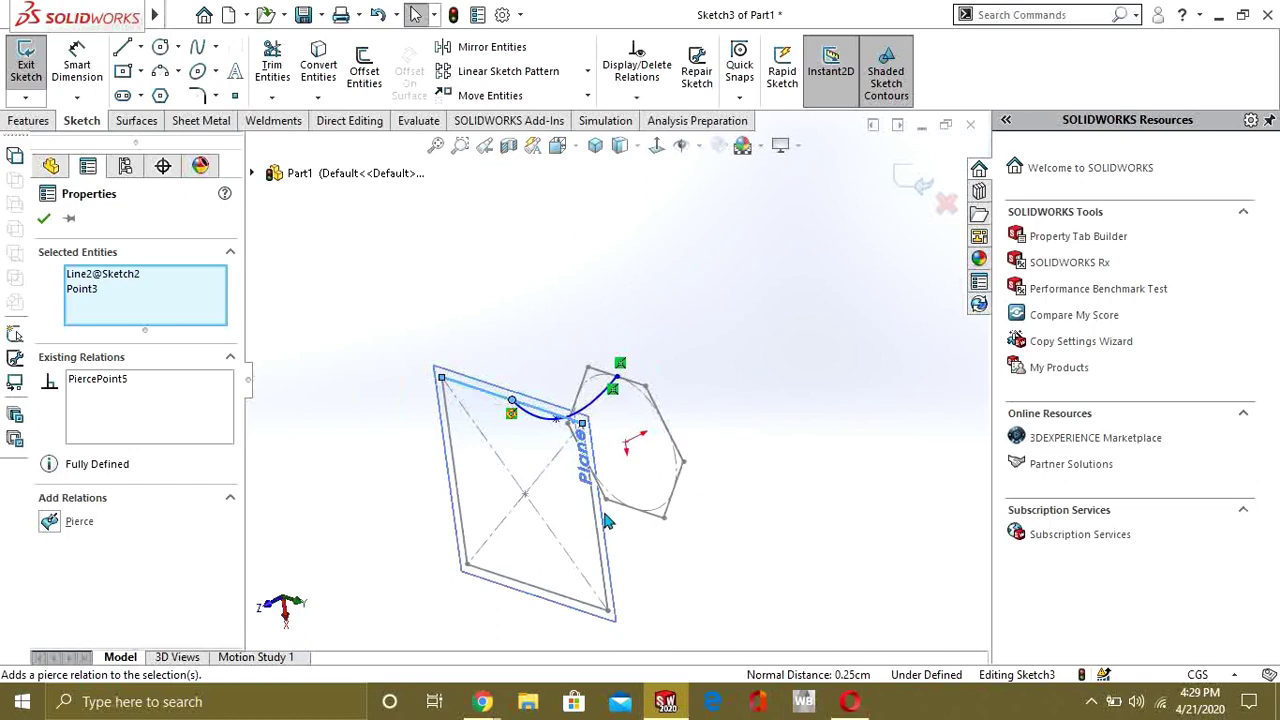
pyautogui.click(36, 78)
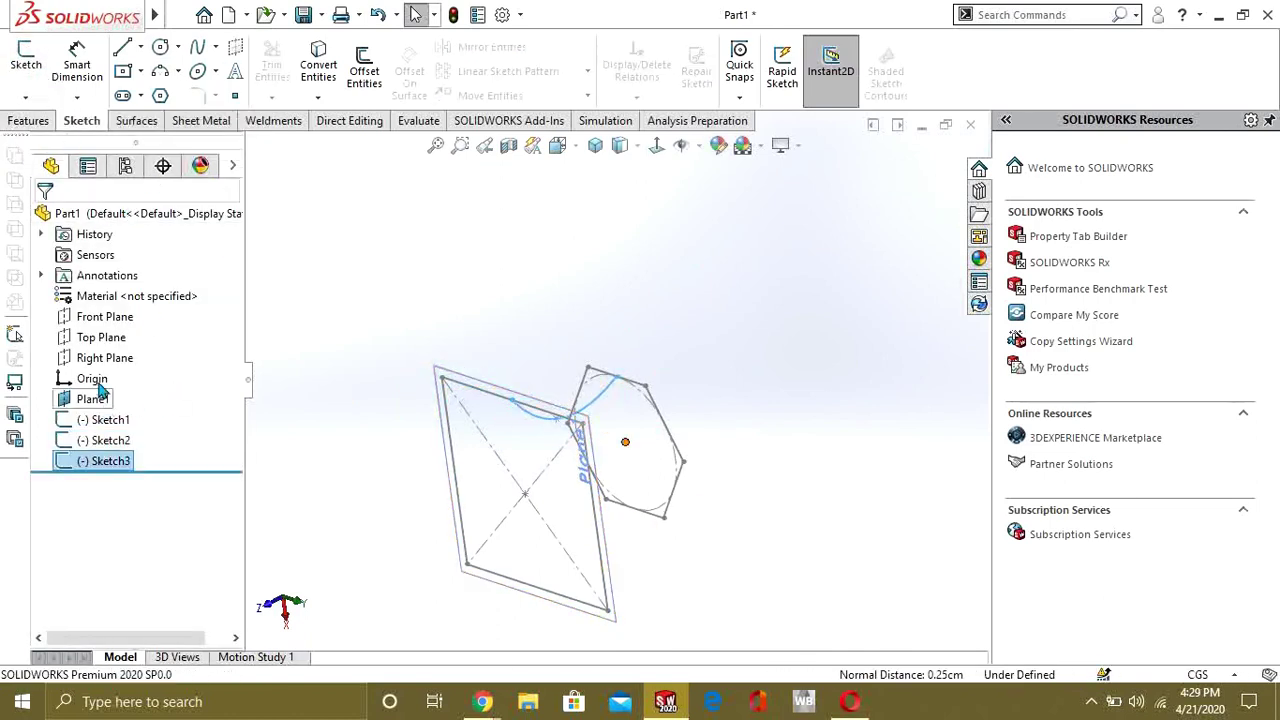
# Start a new sketch on Top Plane viewed face-on
pyautogui.click(68, 337)
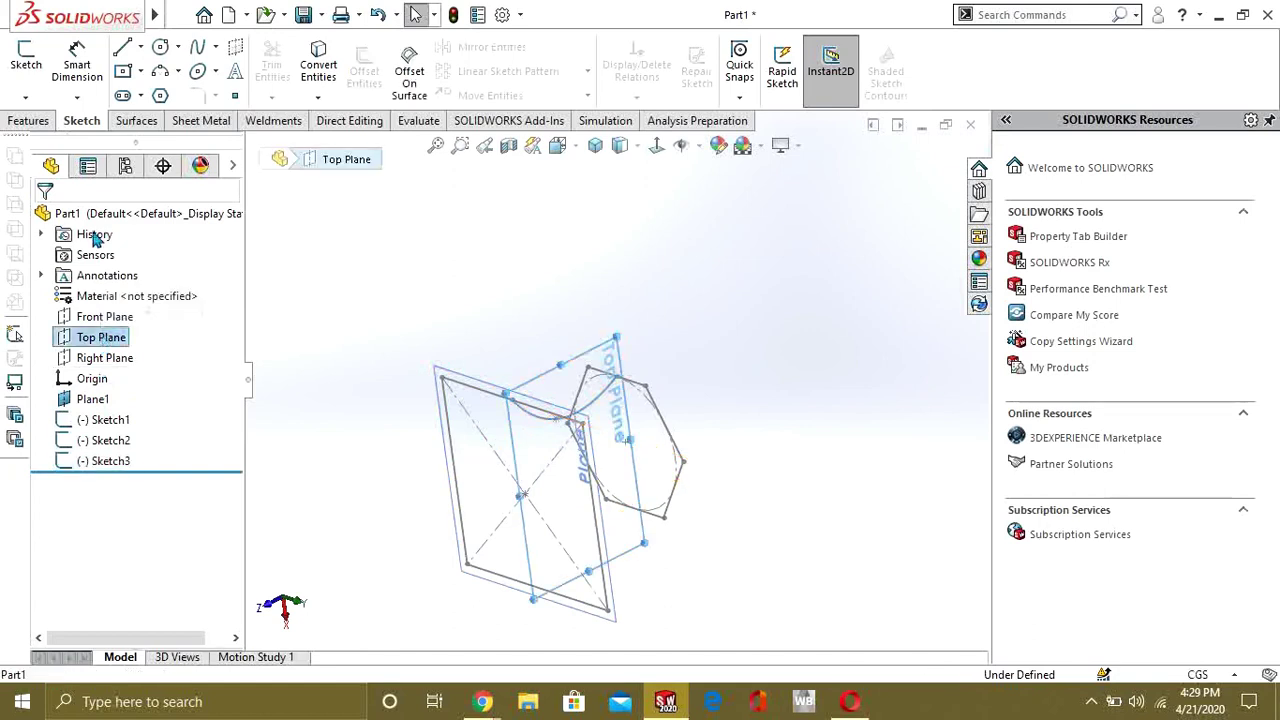
pyautogui.click(40, 79)
pyautogui.click(656, 145)
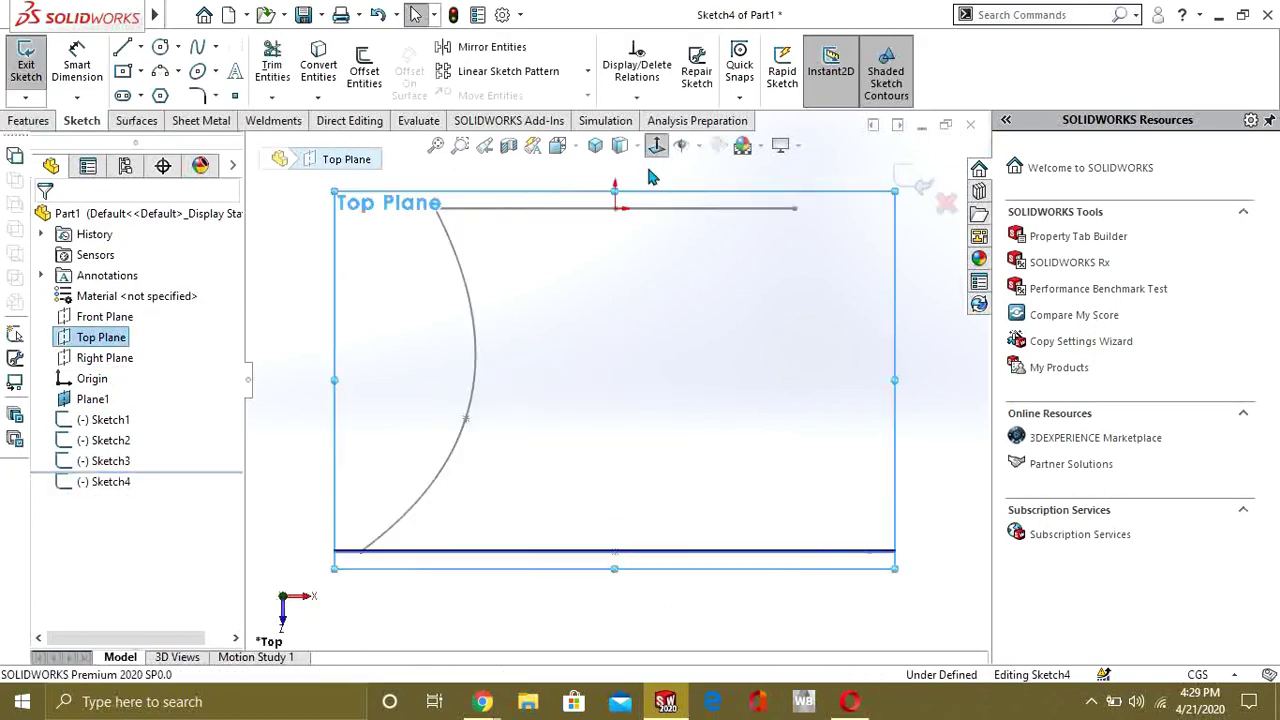
# Draw a three-point spline from the top line's right end down to the bottom line
pyautogui.click(197, 47)
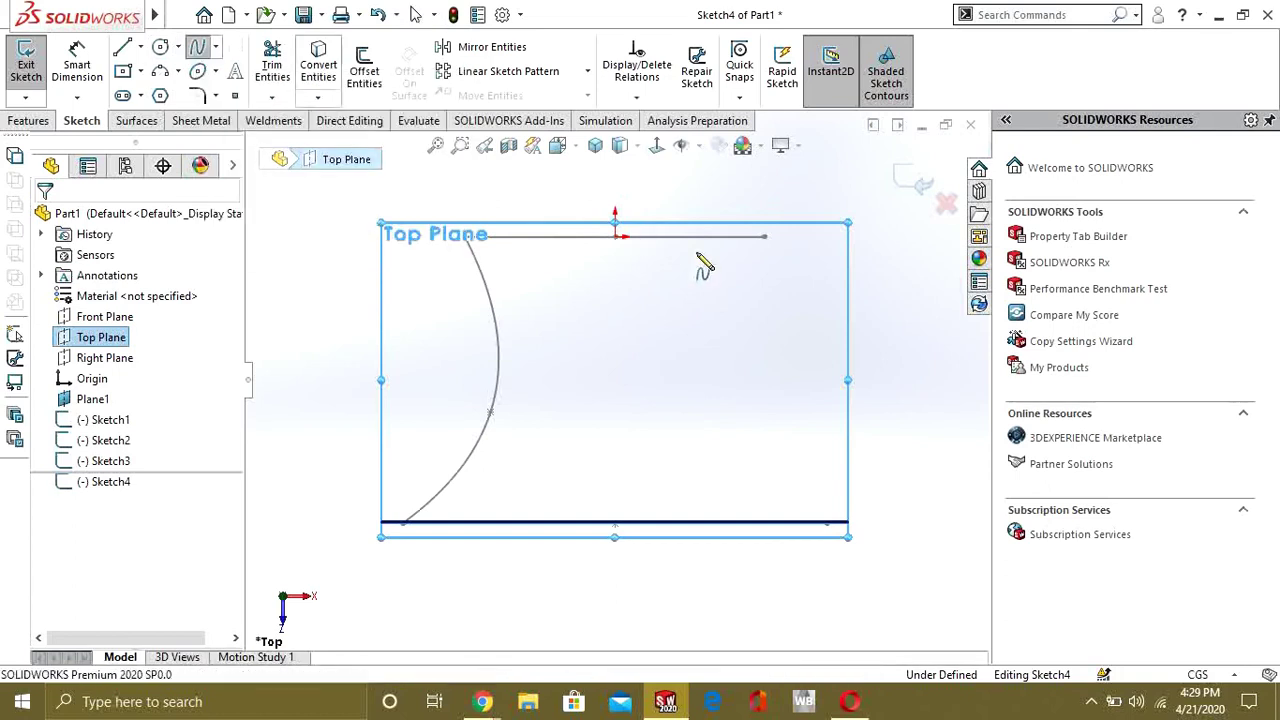
pyautogui.click(764, 237)
pyautogui.click(714, 376)
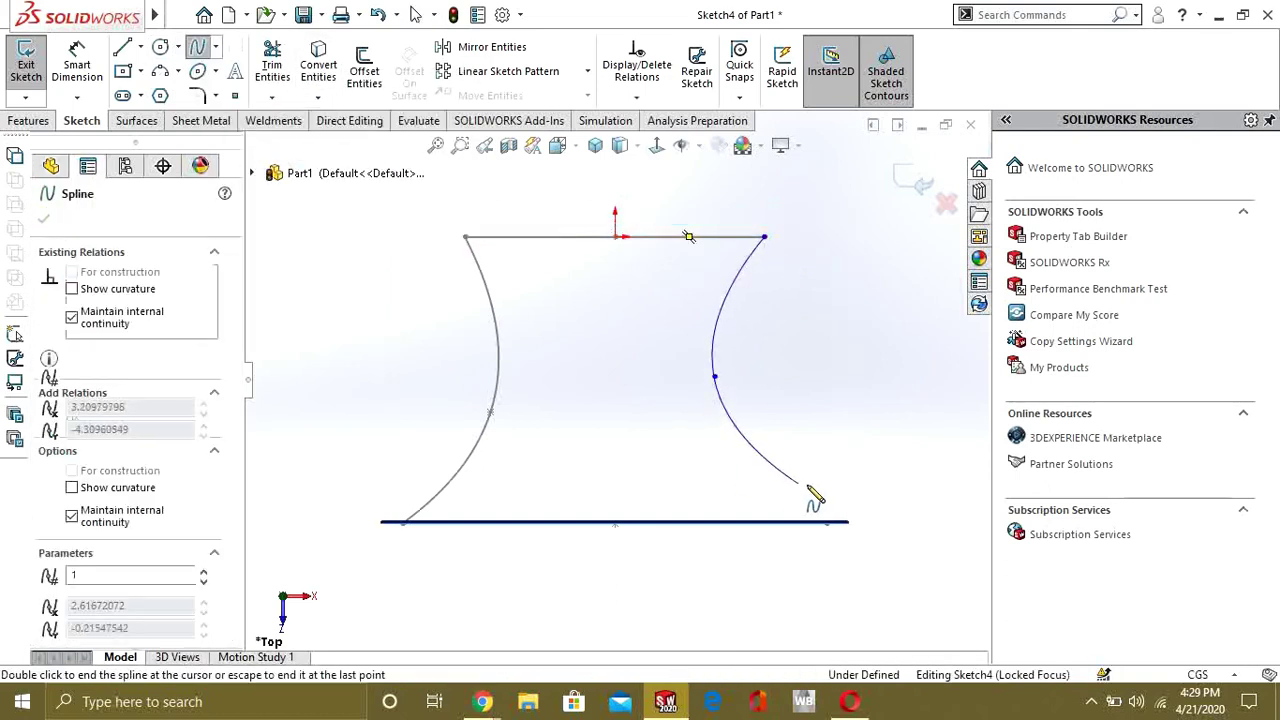
pyautogui.doubleClick(831, 522)
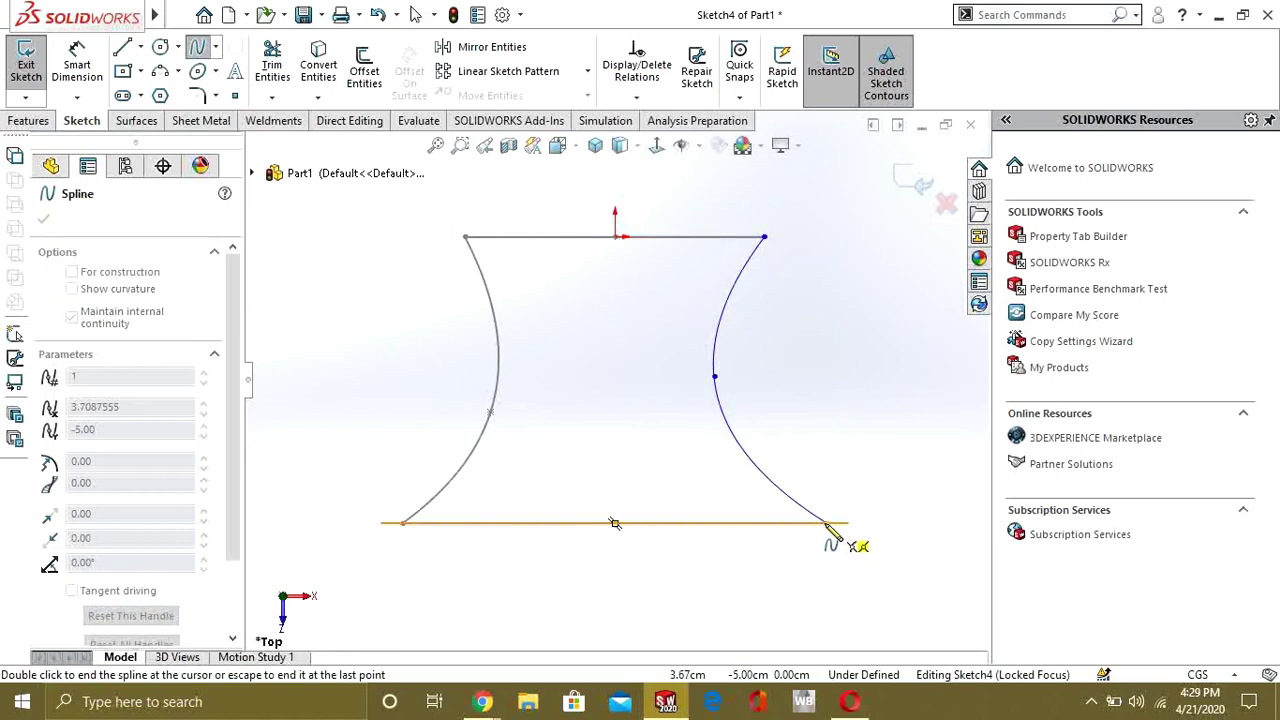
pyautogui.press('Escape')
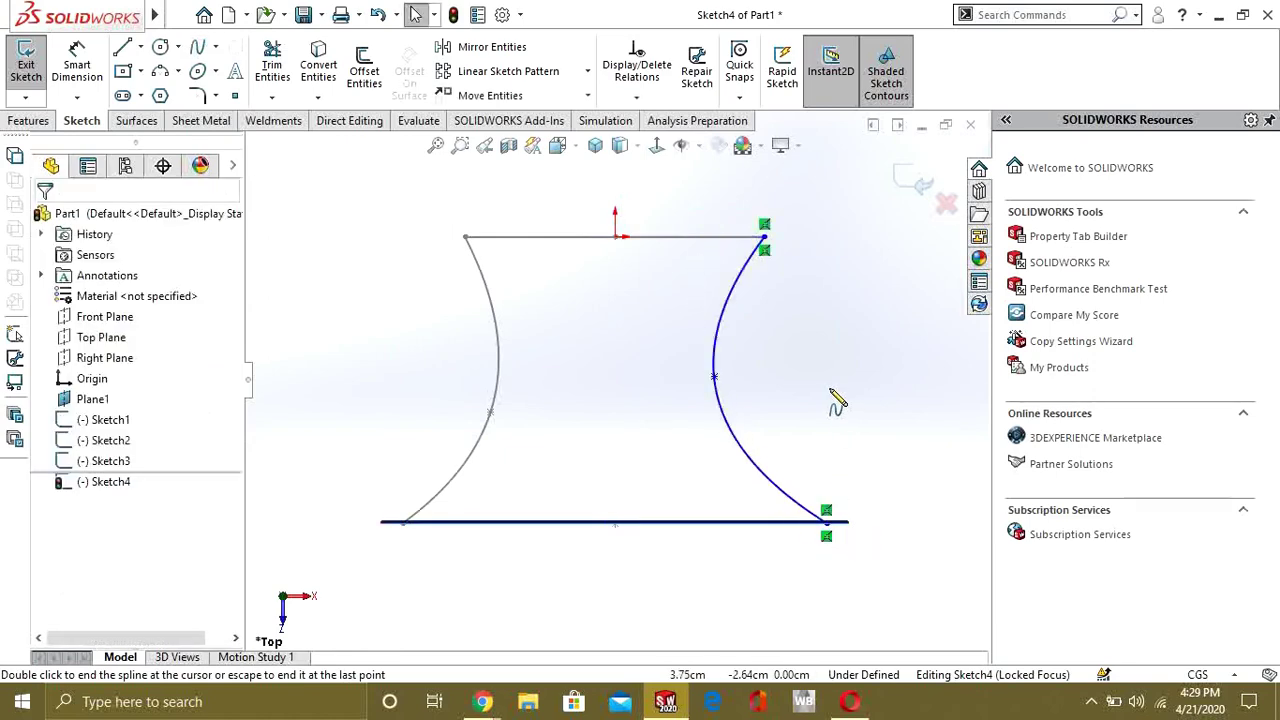
pyautogui.moveTo(787, 386); pyautogui.dragTo(677, 462, button='middle')
pyautogui.scroll(-8, 677, 462)
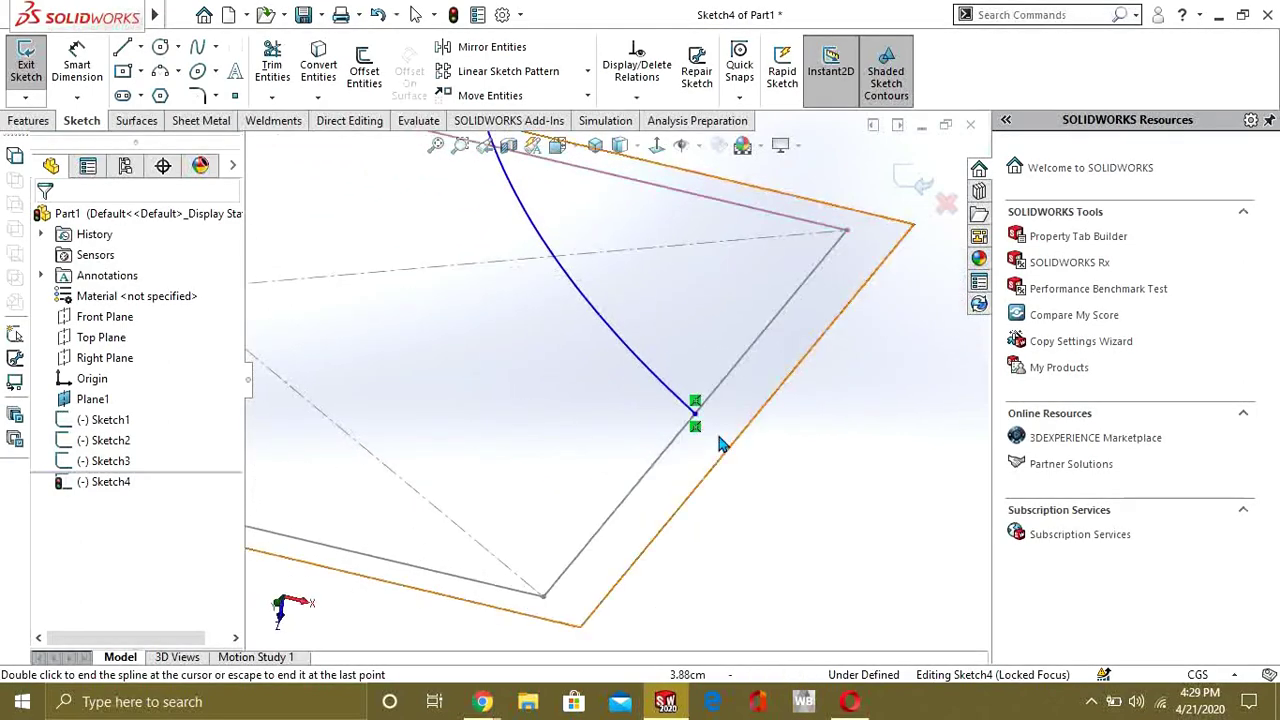
pyautogui.scroll(8, 691, 414)
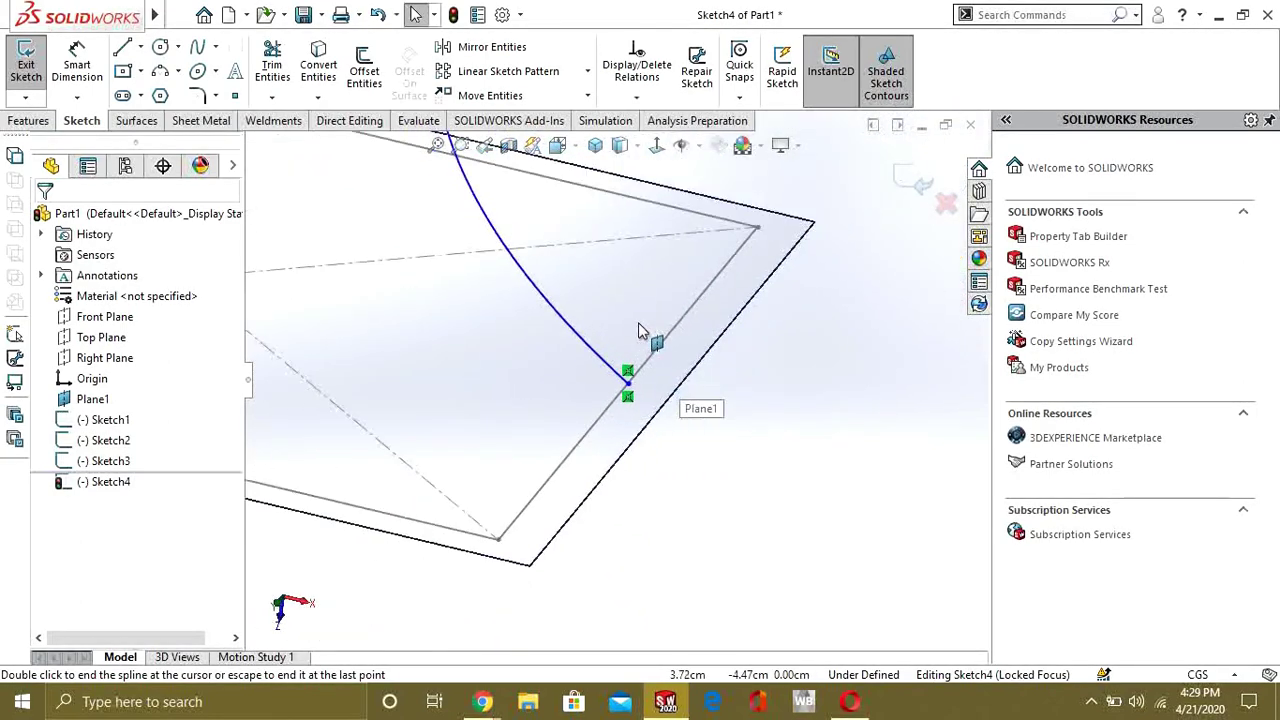
pyautogui.scroll(2, 598, 322)
pyautogui.scroll(-8, 630, 385)
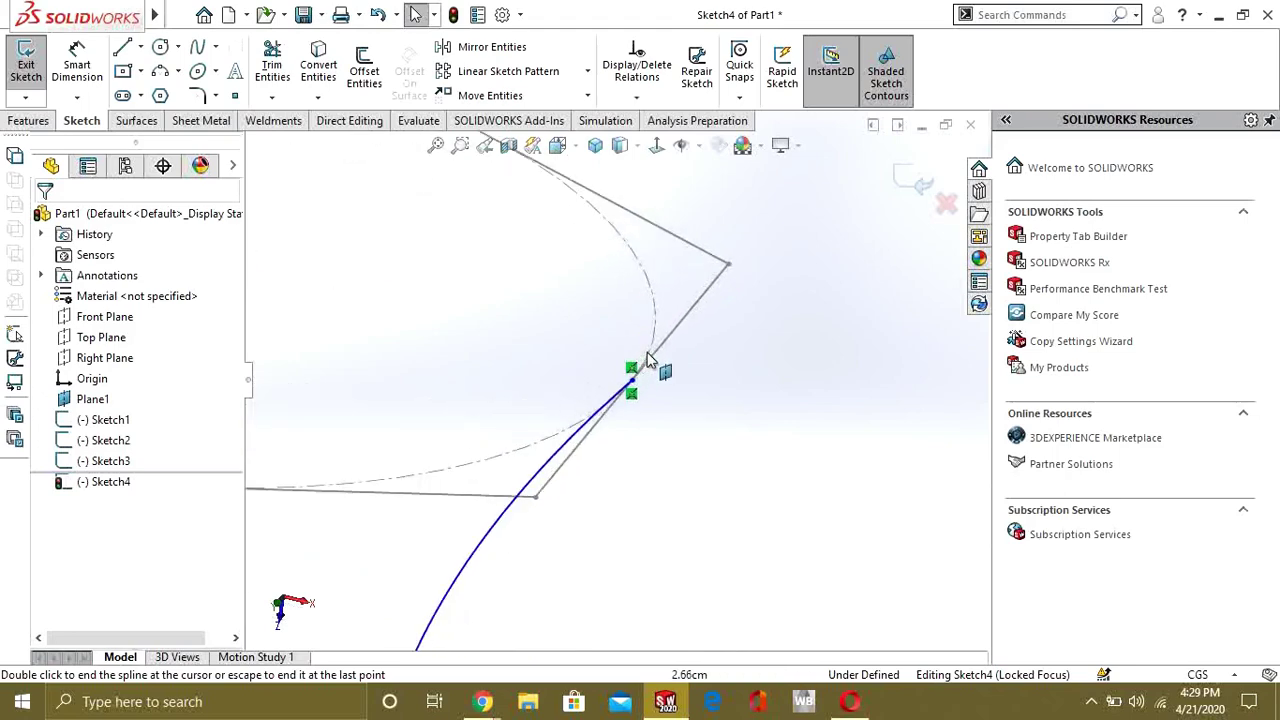
pyautogui.scroll(10, 643, 388)
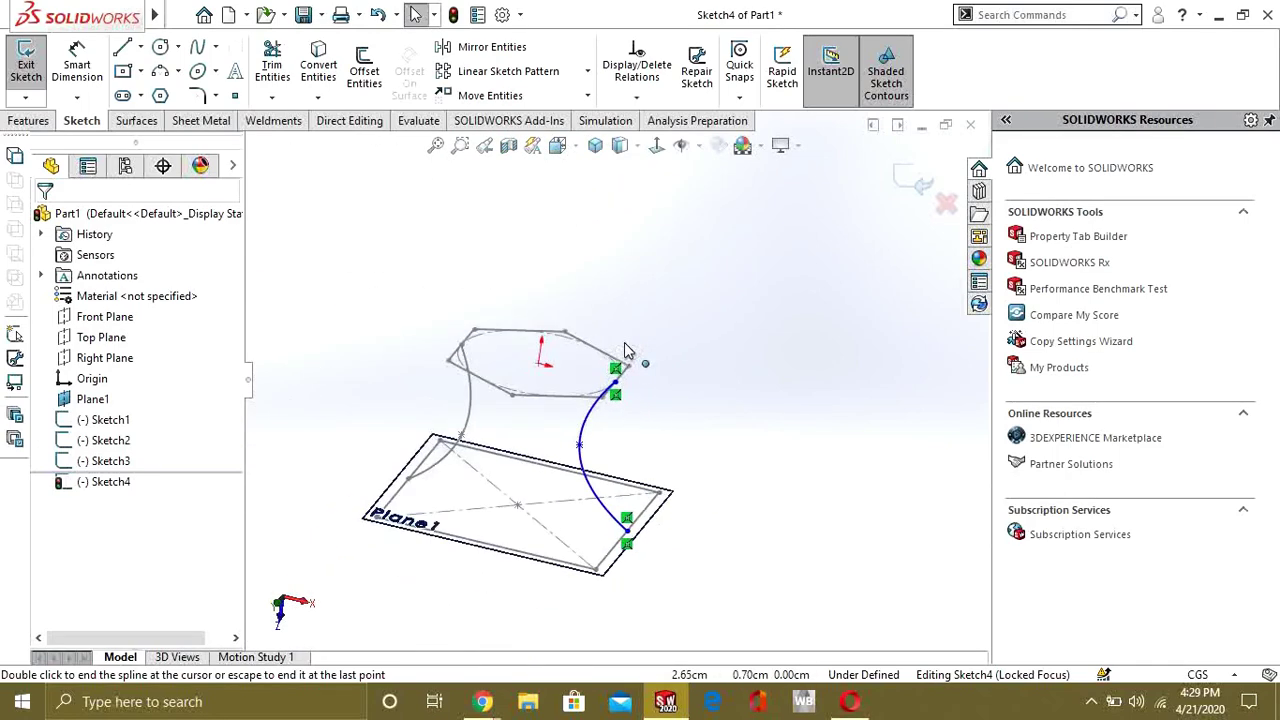
pyautogui.scroll(-2, 668, 374)
# Close Sketch4 and orbit the model to a near-front view
pyautogui.click(912, 183)
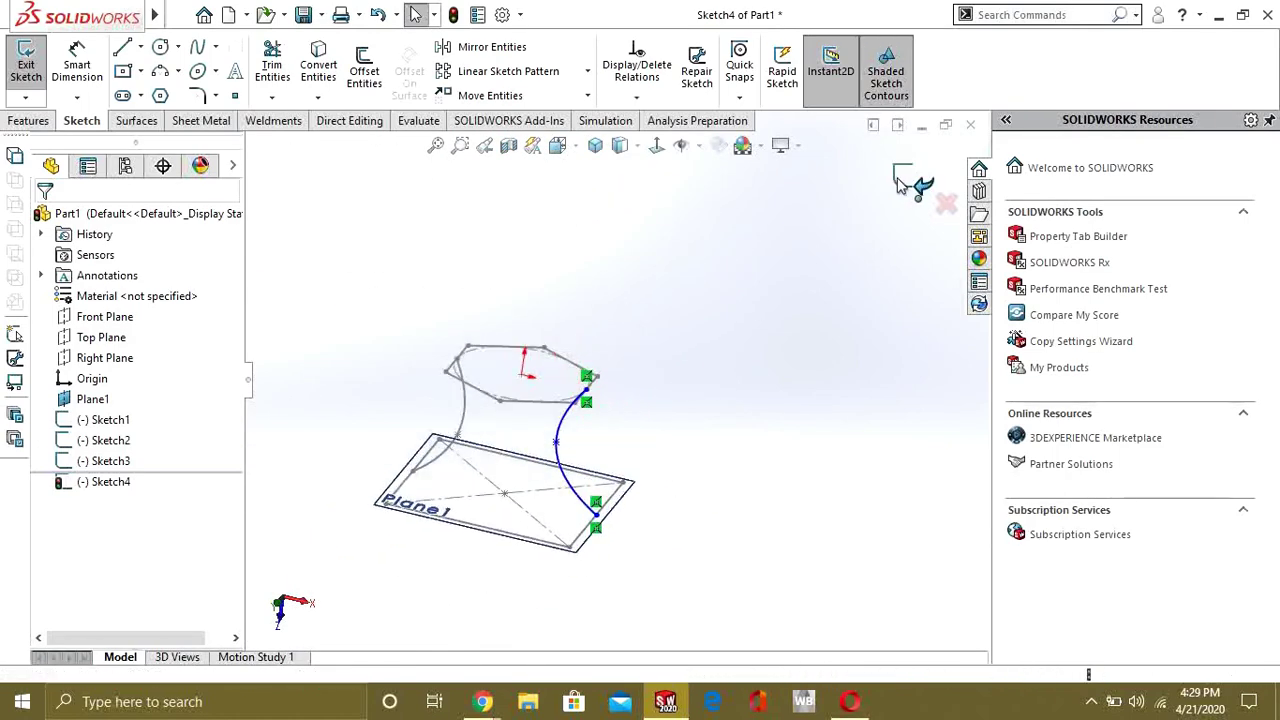
pyautogui.moveTo(682, 330)
pyautogui.mouseDown(button='middle')
pyautogui.moveTo(590, 345)
pyautogui.moveTo(597, 511)
pyautogui.moveTo(677, 451)
pyautogui.moveTo(590, 392)
pyautogui.moveTo(540, 423)
pyautogui.moveTo(706, 400)
pyautogui.moveTo(706, 449)
pyautogui.moveTo(568, 418)
pyautogui.mouseUp(button='middle')
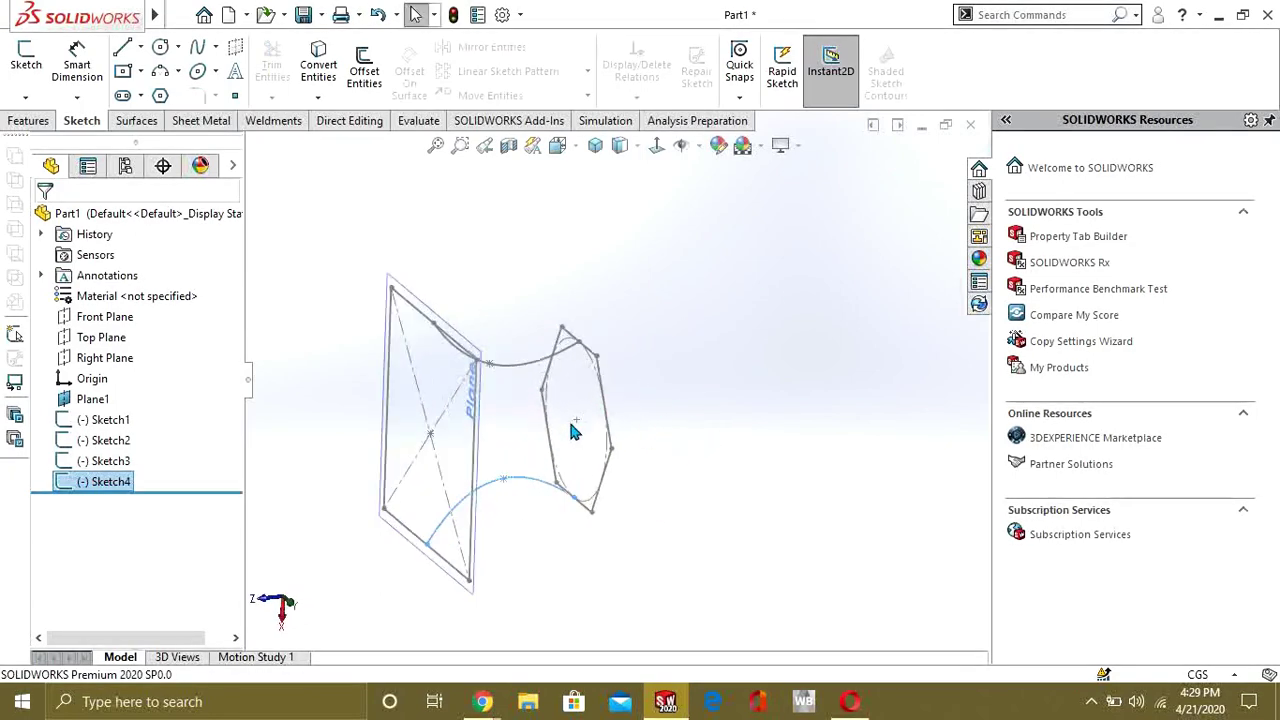
pyautogui.click(42, 122)
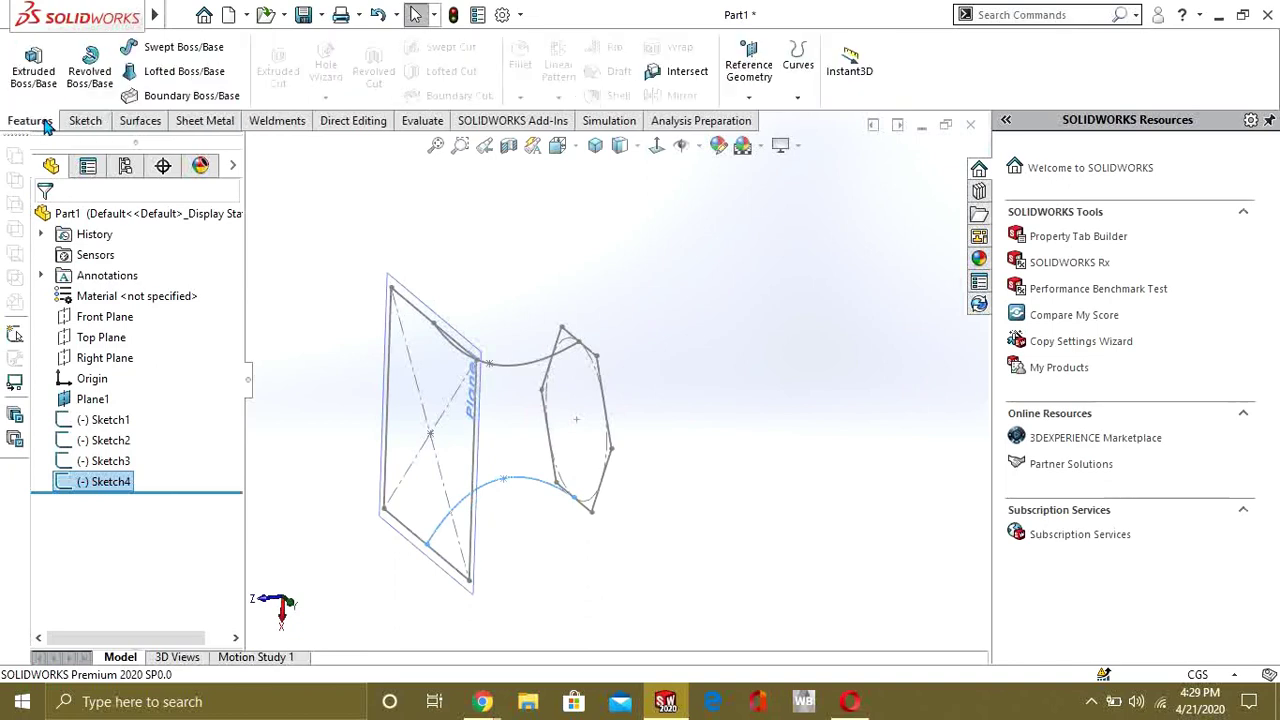
# Start a loft with Sketch1 and Sketch2 as profiles, clearing the old Sketch4 guide curve
pyautogui.click(174, 72)
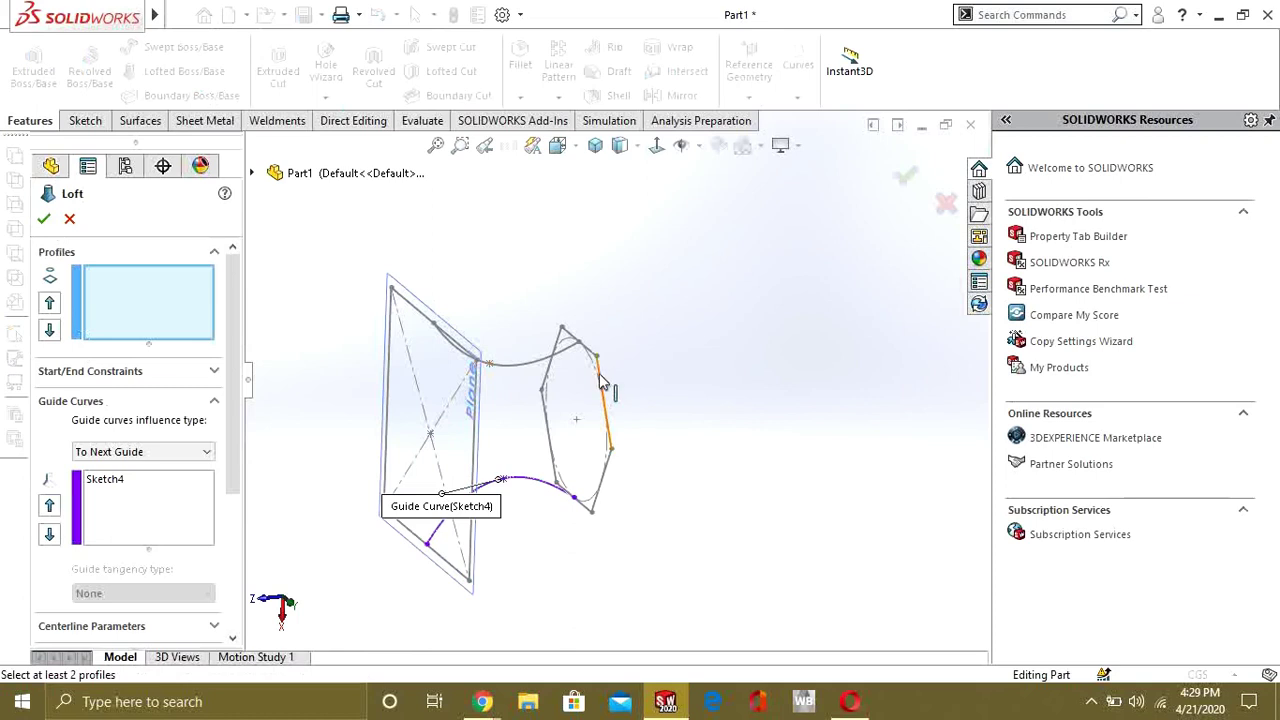
pyautogui.click(147, 505)
pyautogui.press('Delete')
pyautogui.click(167, 309)
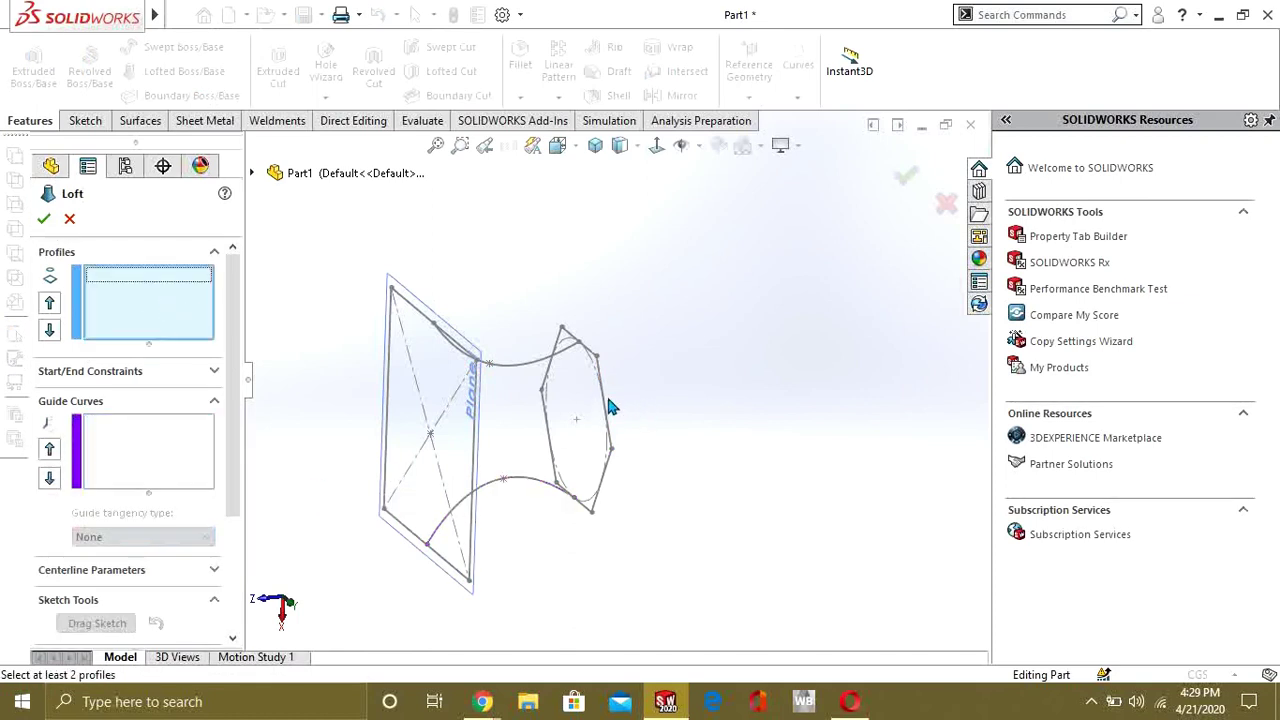
pyautogui.click(605, 400)
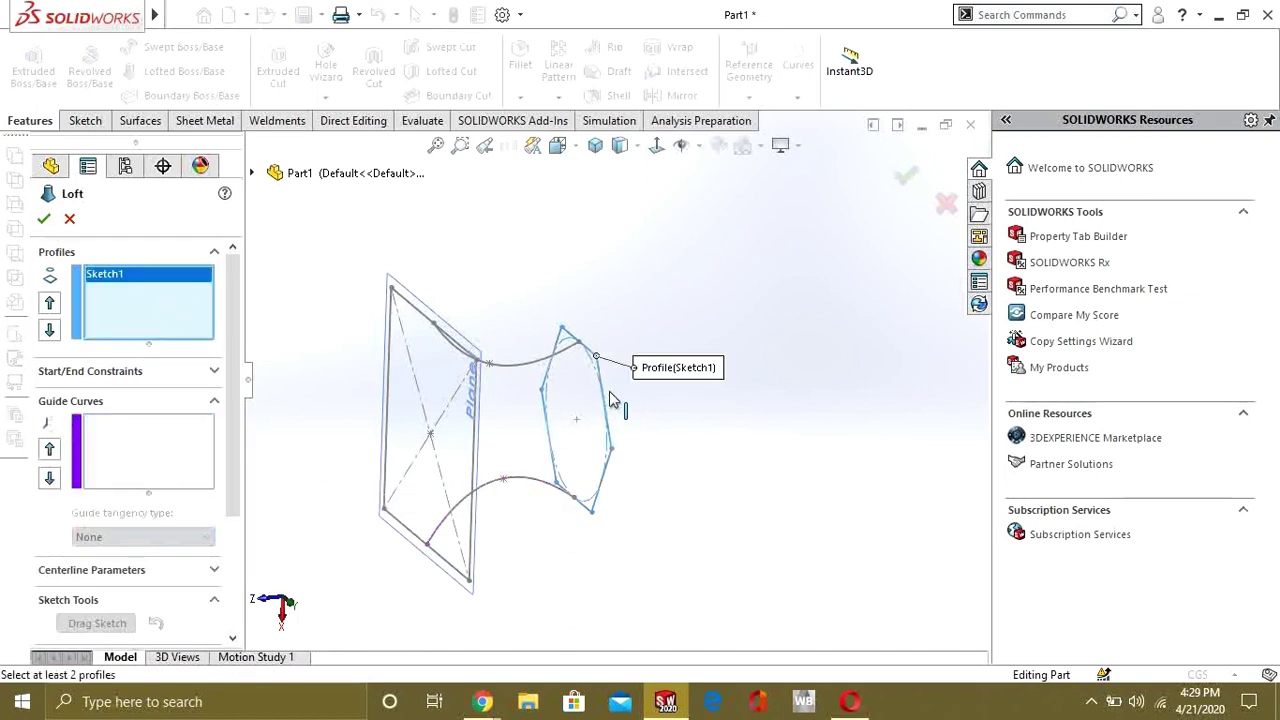
pyautogui.click(478, 405)
# Add Sketch3 and Sketch4 as guide curves and build the loft
pyautogui.click(170, 430)
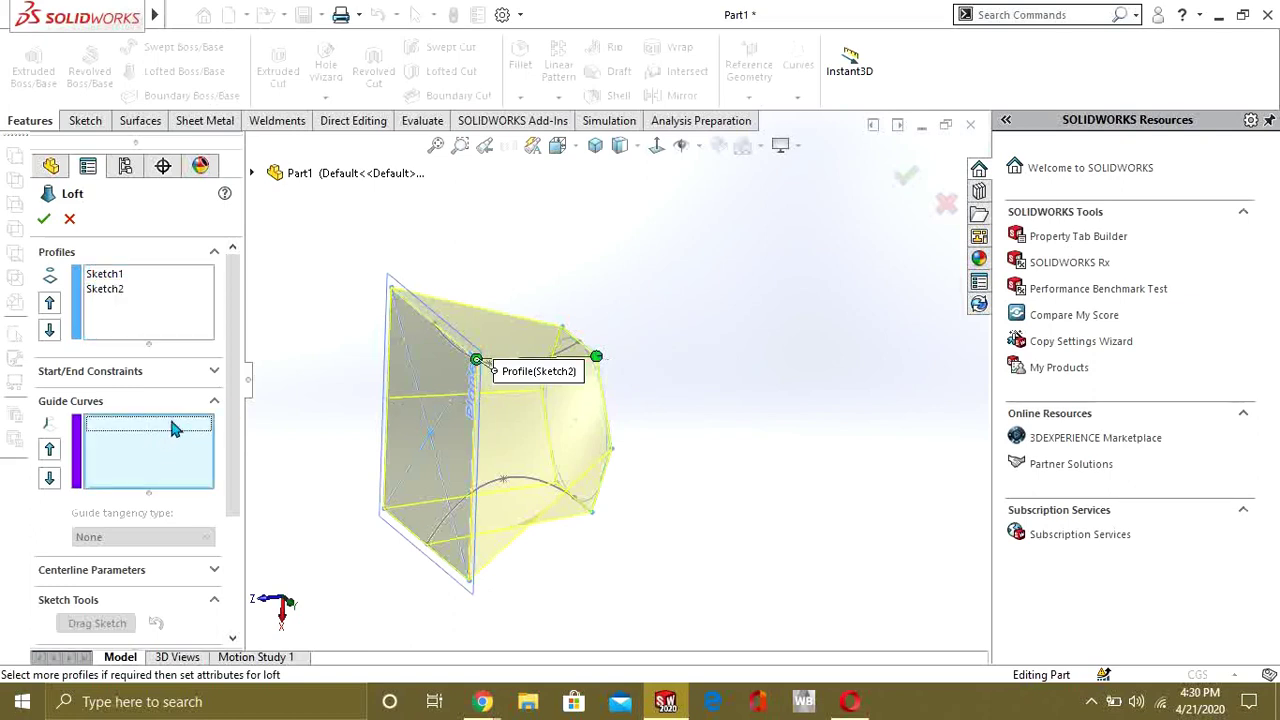
pyautogui.click(578, 352)
pyautogui.moveTo(640, 454)
pyautogui.mouseDown(button='middle')
pyautogui.moveTo(660, 460)
pyautogui.moveTo(649, 428)
pyautogui.mouseUp(button='middle')
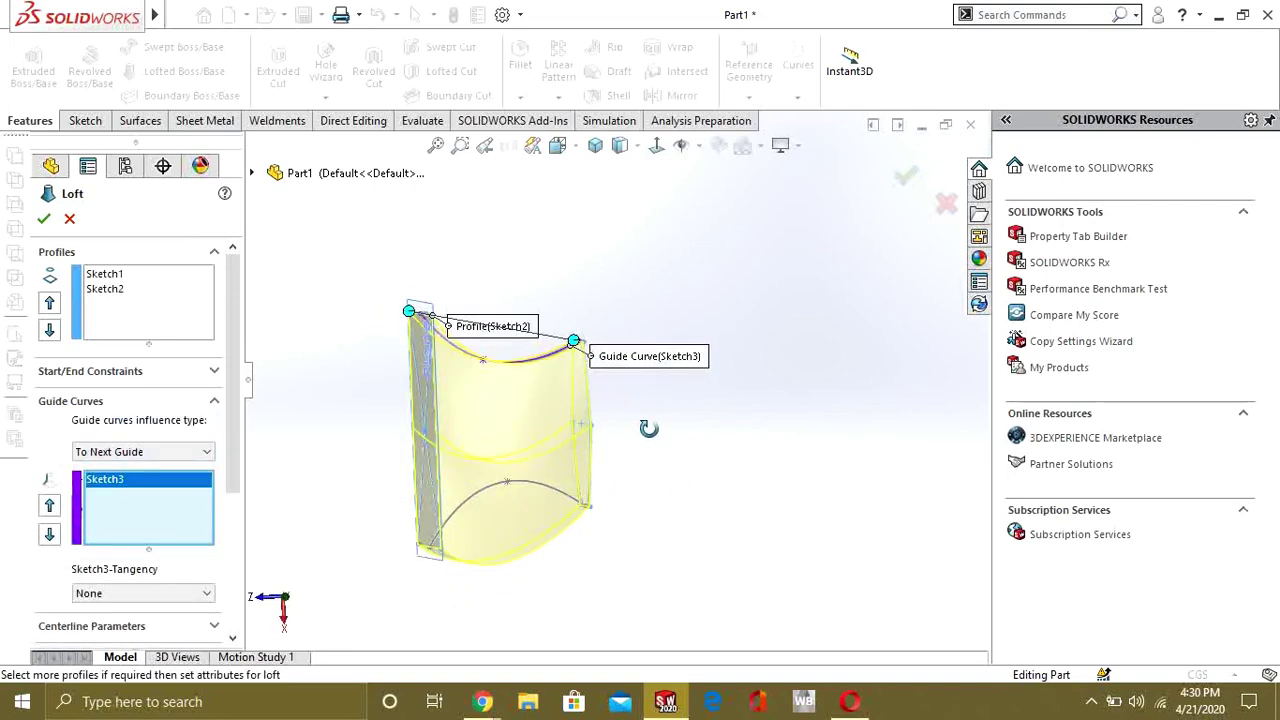
pyautogui.click(522, 487)
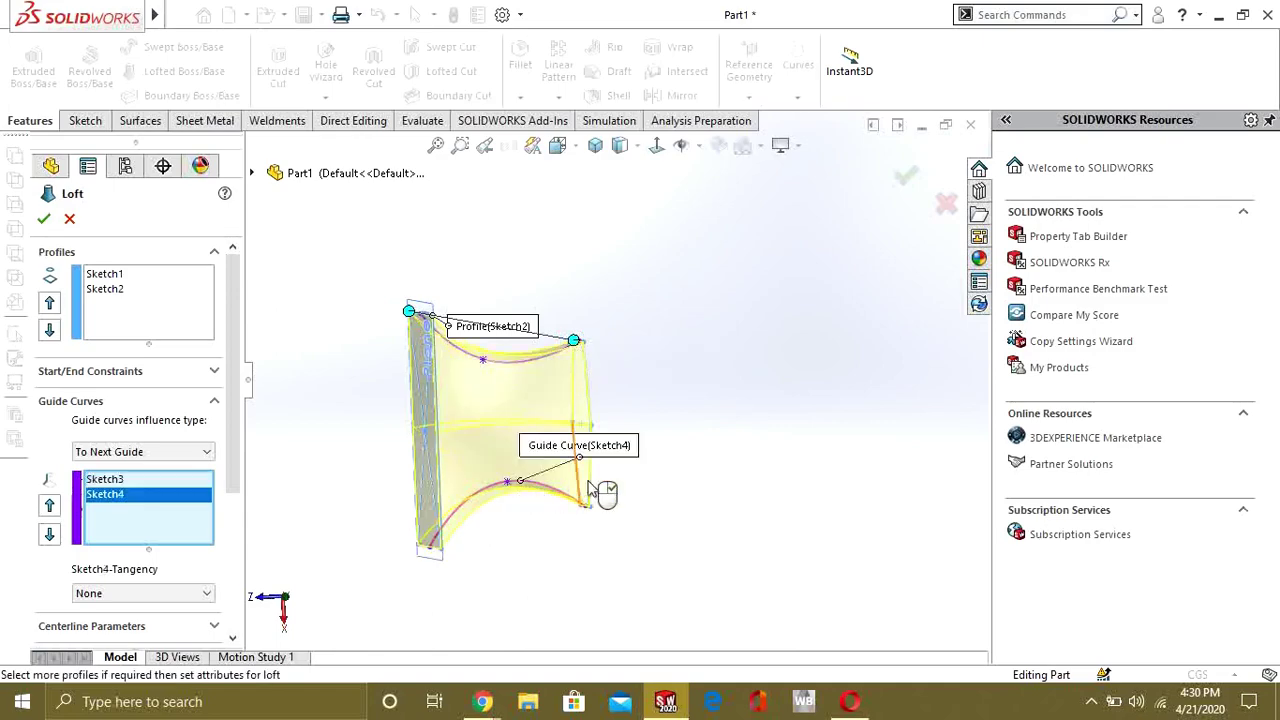
pyautogui.moveTo(690, 458); pyautogui.dragTo(619, 482, button='middle')
pyautogui.moveTo(560, 330); pyautogui.dragTo(820, 386, button='middle')
pyautogui.press('z')
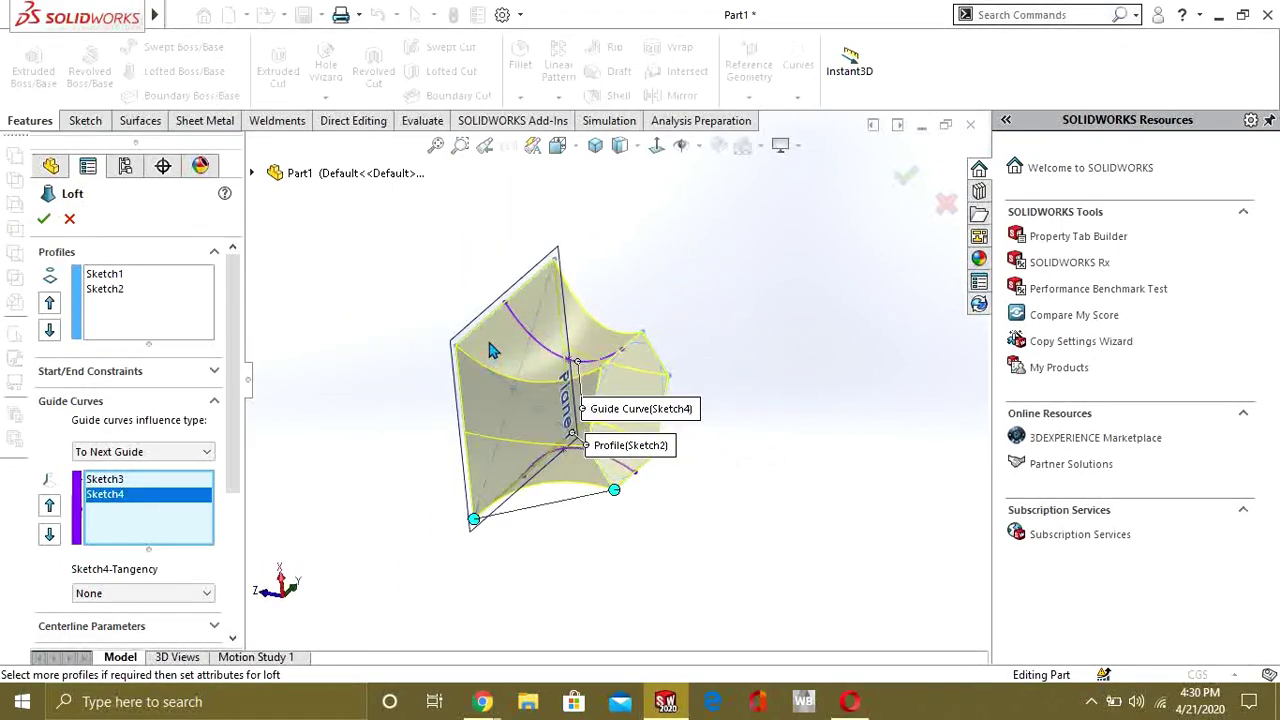
pyautogui.click(44, 220)
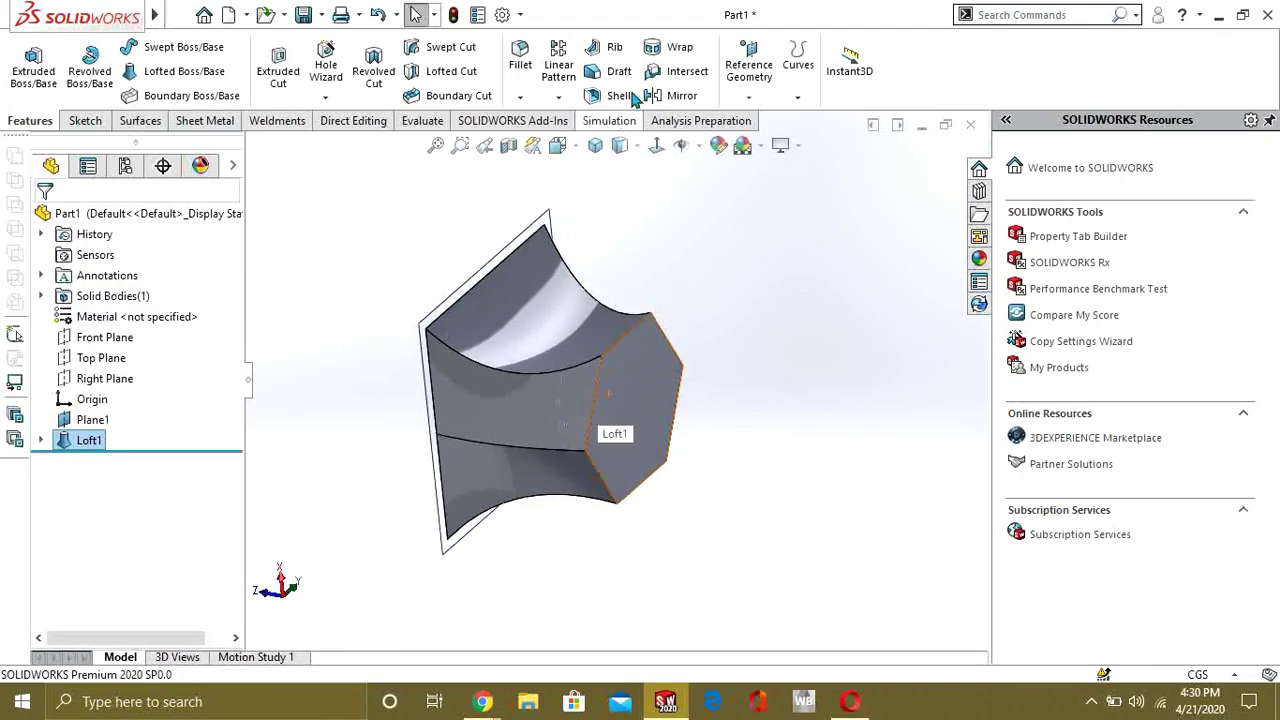
# Mirror Loft1 about its hexagonal end face
pyautogui.click(672, 96)
pyautogui.click(628, 445)
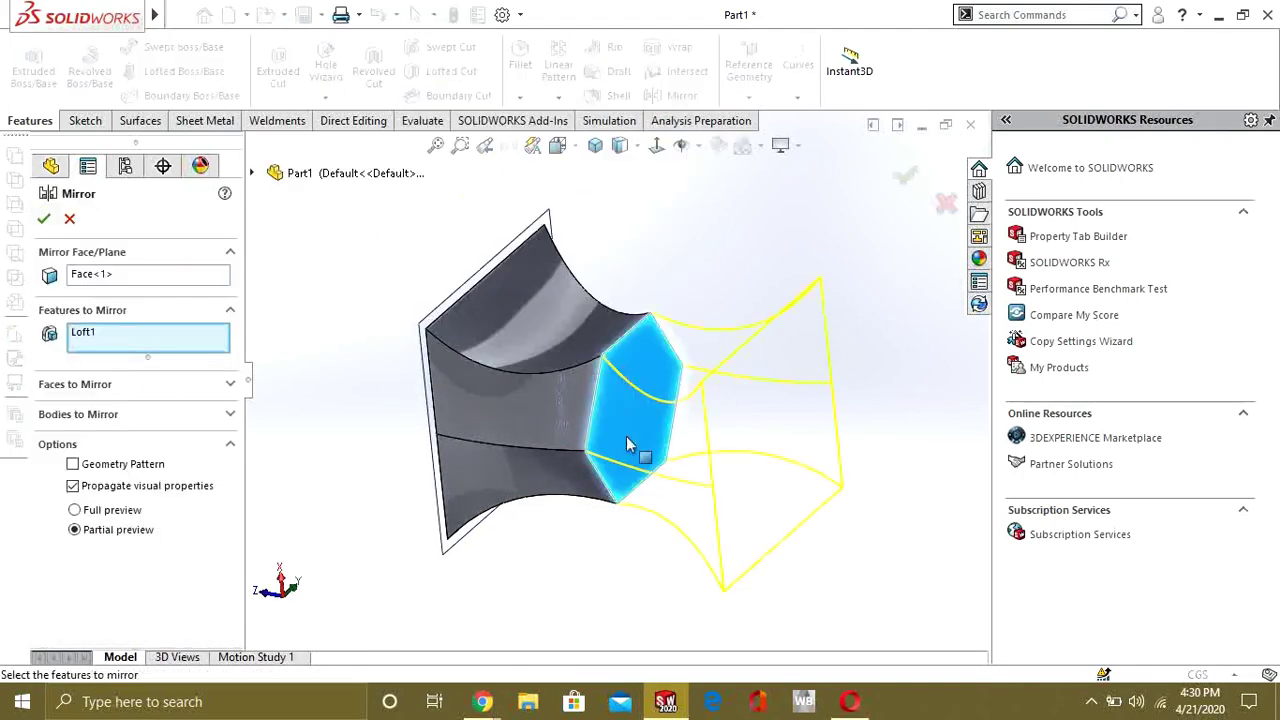
pyautogui.click(44, 222)
pyautogui.moveTo(614, 418)
pyautogui.mouseDown(button='middle')
pyautogui.moveTo(669, 369)
pyautogui.moveTo(786, 423)
pyautogui.moveTo(573, 426)
pyautogui.moveTo(600, 534)
pyautogui.moveTo(640, 580)
pyautogui.moveTo(645, 486)
pyautogui.mouseUp(button='middle')
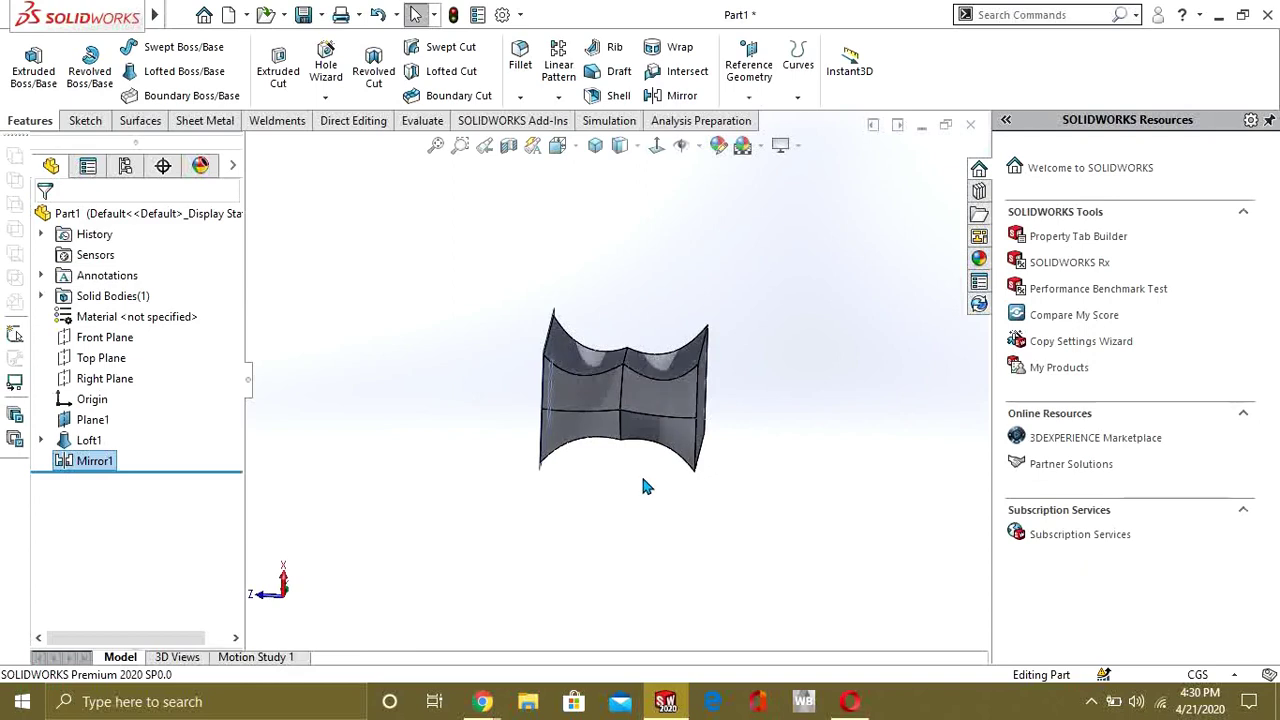
# Delete Loft1 together with its Mirror1 copy
pyautogui.click(86, 447)
pyautogui.rightClick(86, 449)
pyautogui.click(135, 386)
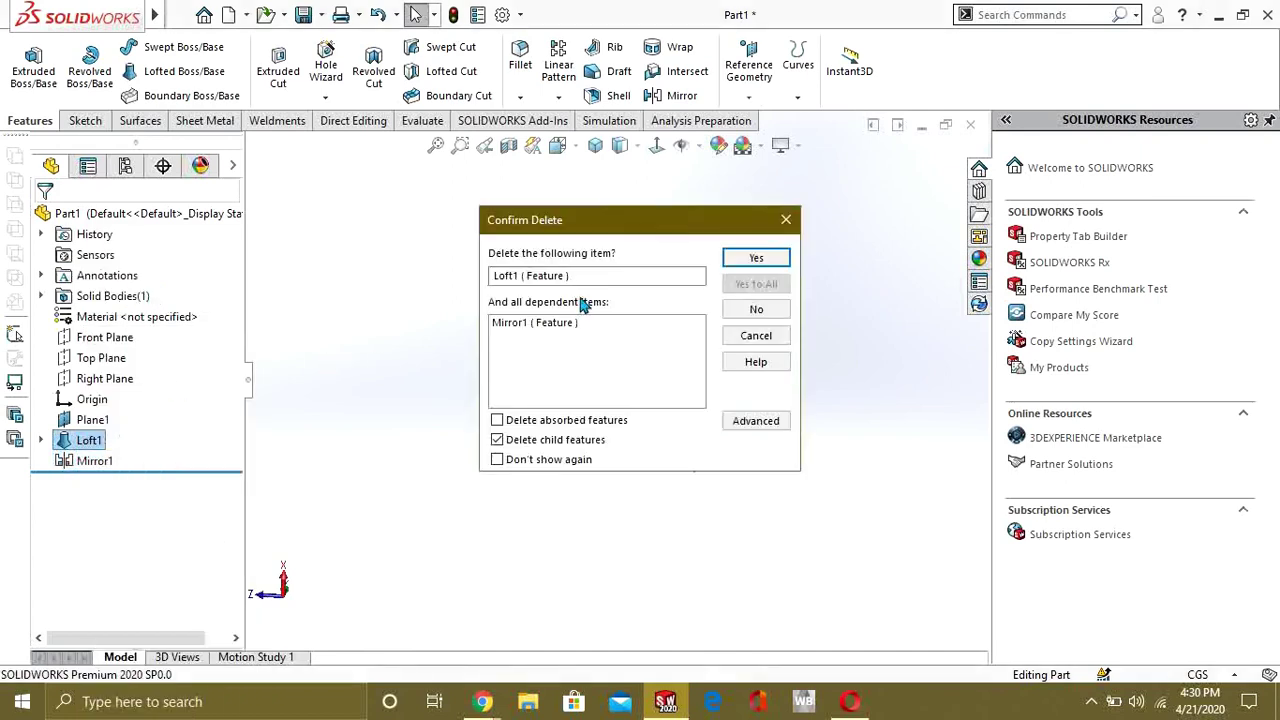
pyautogui.click(737, 262)
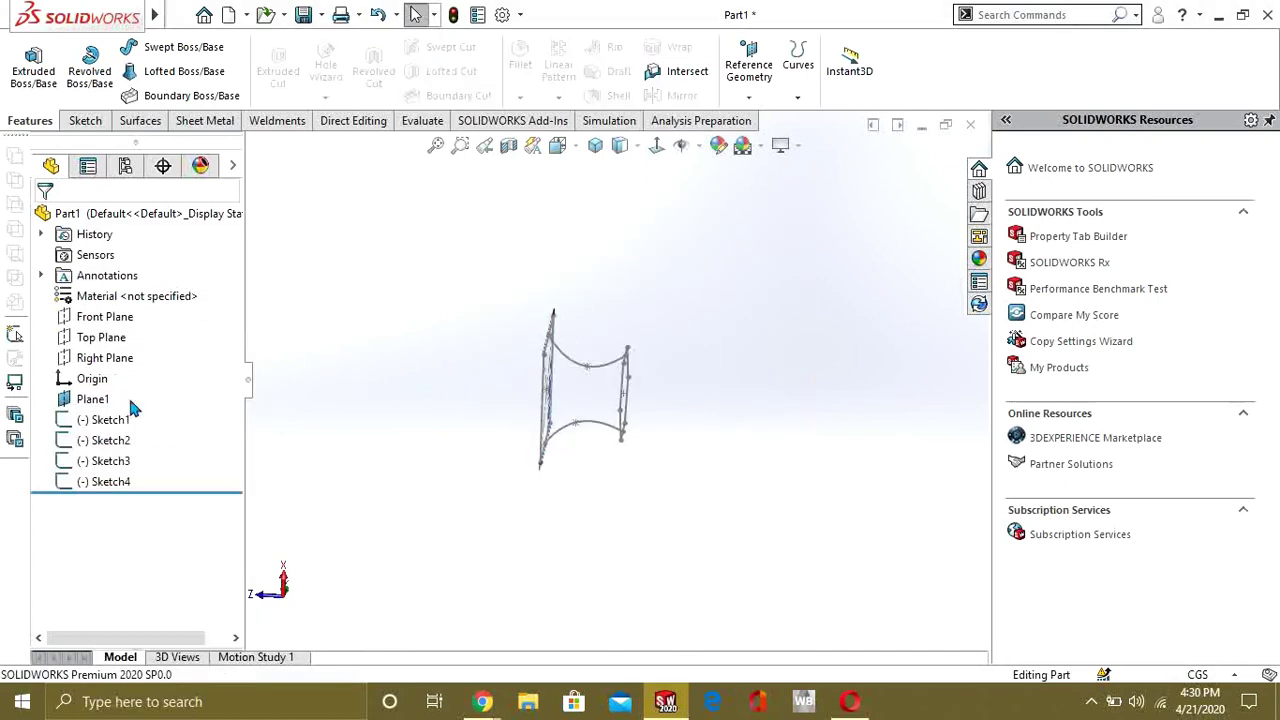
# Delete the four sketches, Sketch1 through Sketch4
pyautogui.click(108, 421)
pyautogui.keyDown('ctrl'); pyautogui.click(110, 465); pyautogui.keyUp('ctrl')
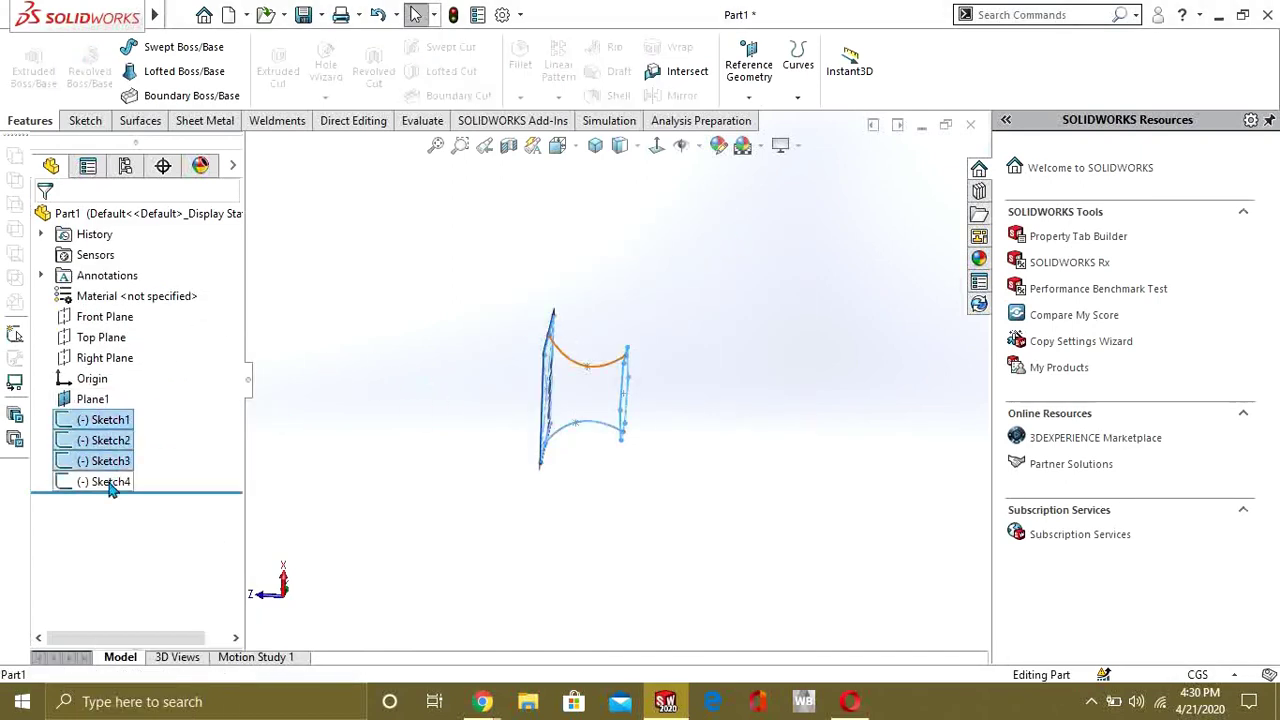
pyautogui.press('Delete')
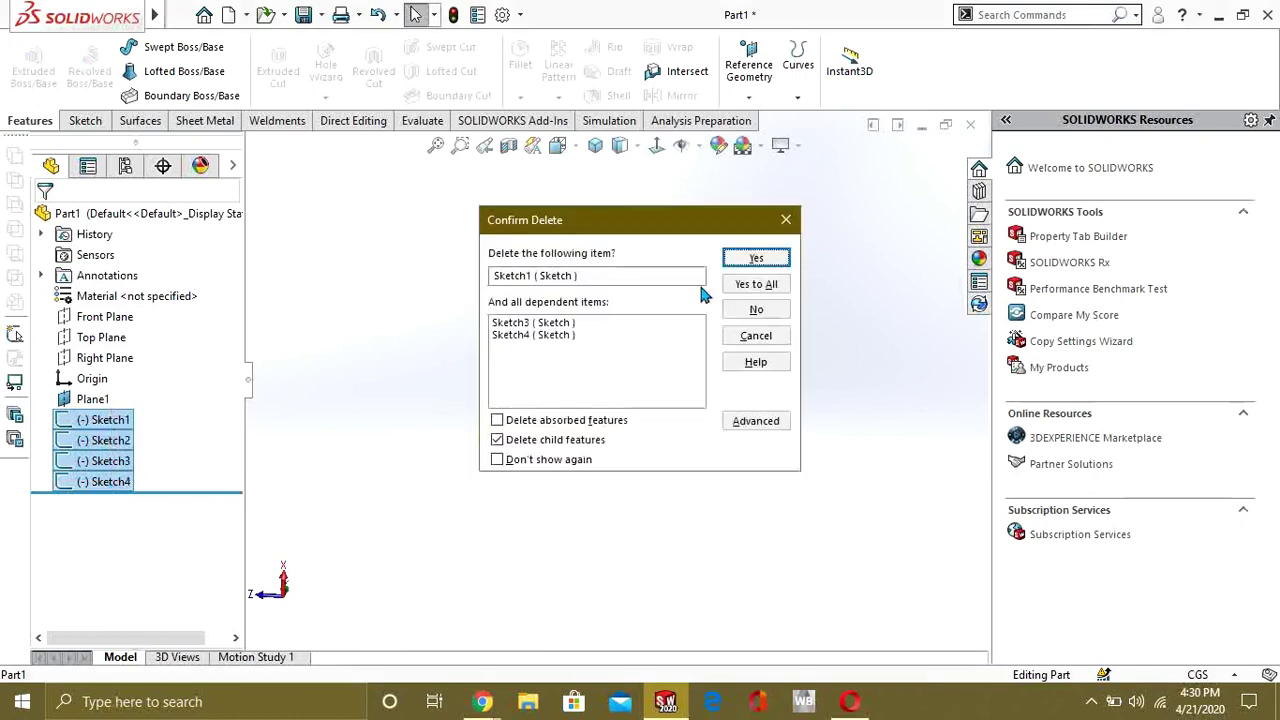
pyautogui.click(758, 262)
# Sketch a centre rectangle at the origin on the Front Plane
pyautogui.click(105, 316)
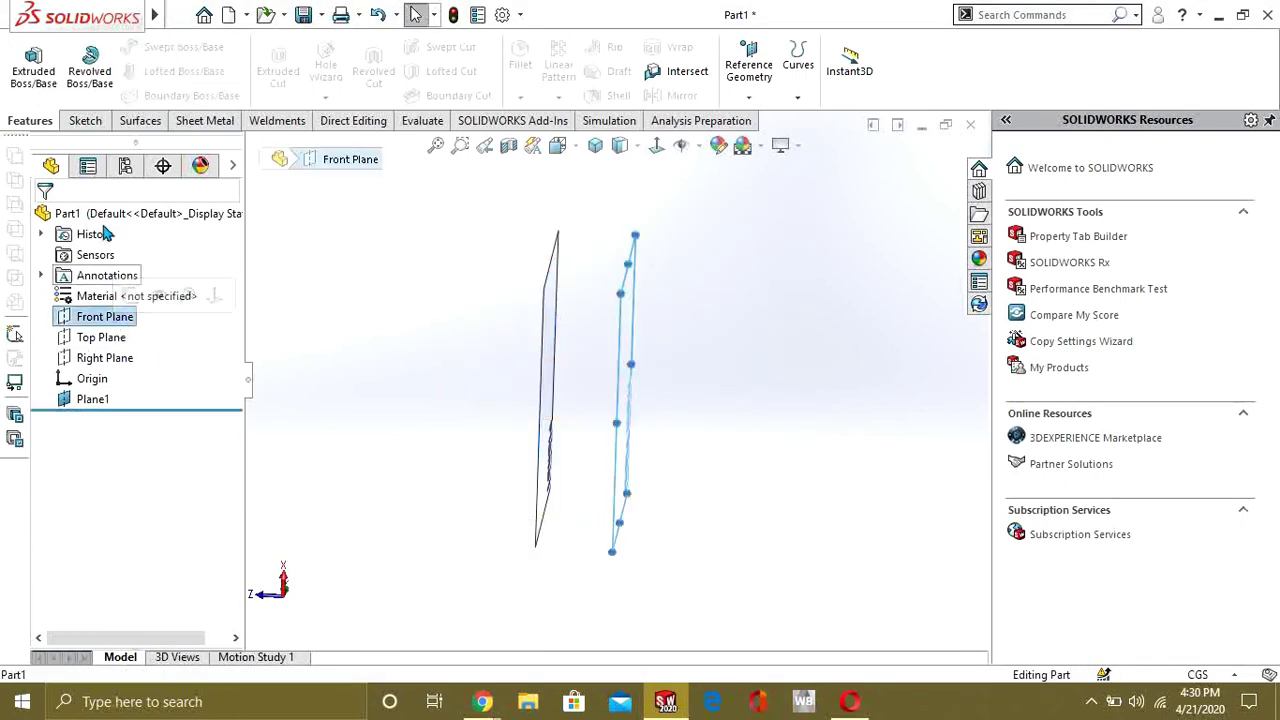
pyautogui.click(85, 121)
pyautogui.click(20, 63)
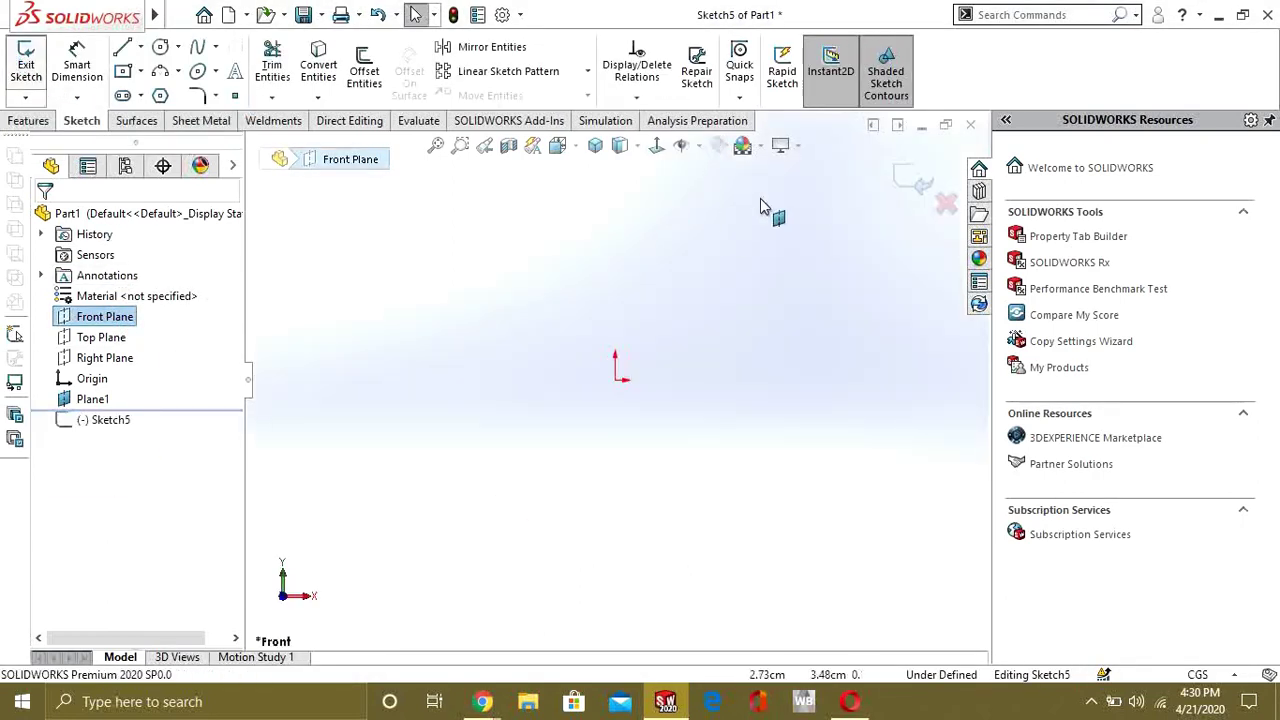
pyautogui.click(766, 209)
pyautogui.click(122, 71)
pyautogui.click(614, 380)
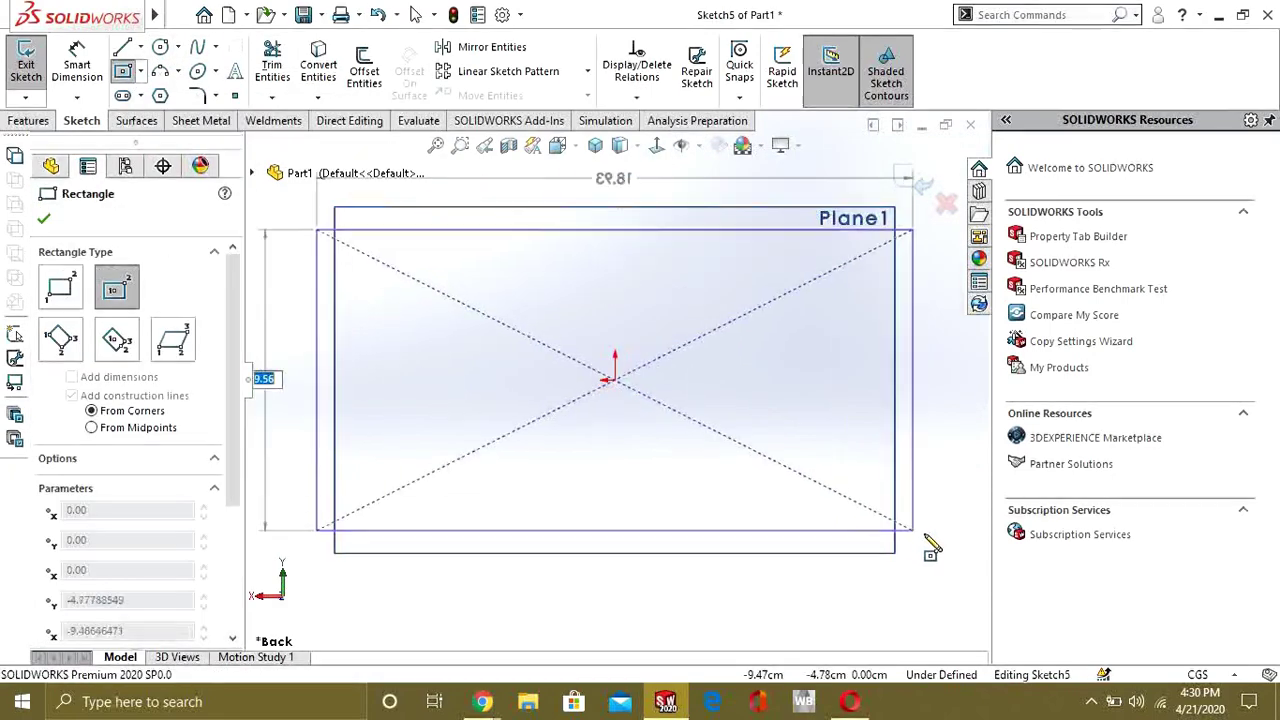
pyautogui.click(914, 547)
pyautogui.click(26, 63)
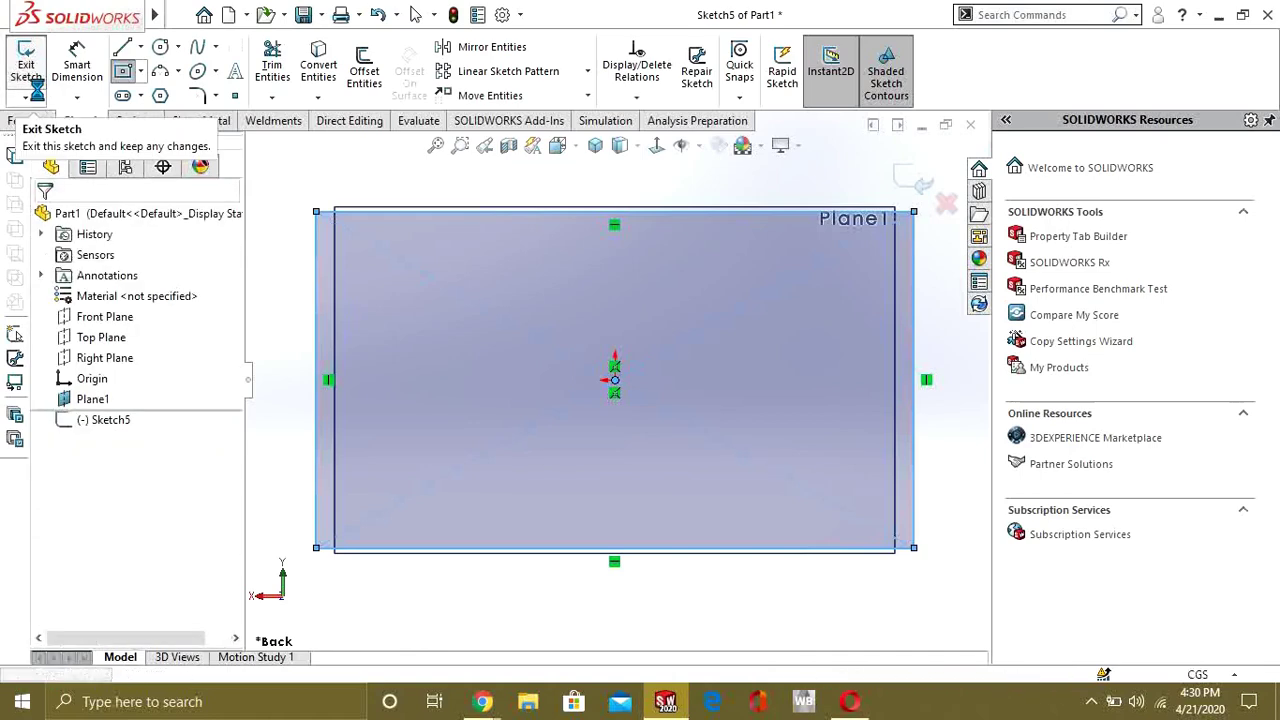
# Extrude the rectangle 14.70 cm into a solid block
pyautogui.click(33, 65)
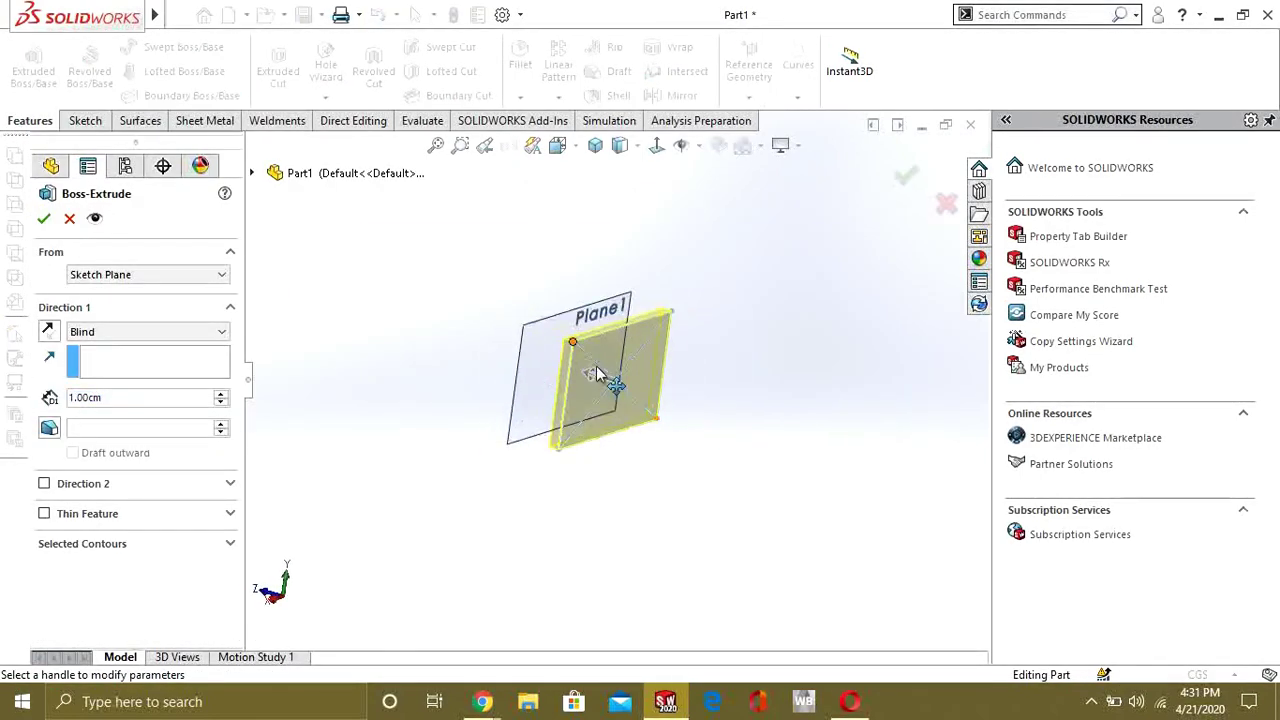
pyautogui.moveTo(590, 380); pyautogui.dragTo(463, 340)
pyautogui.press('Return')
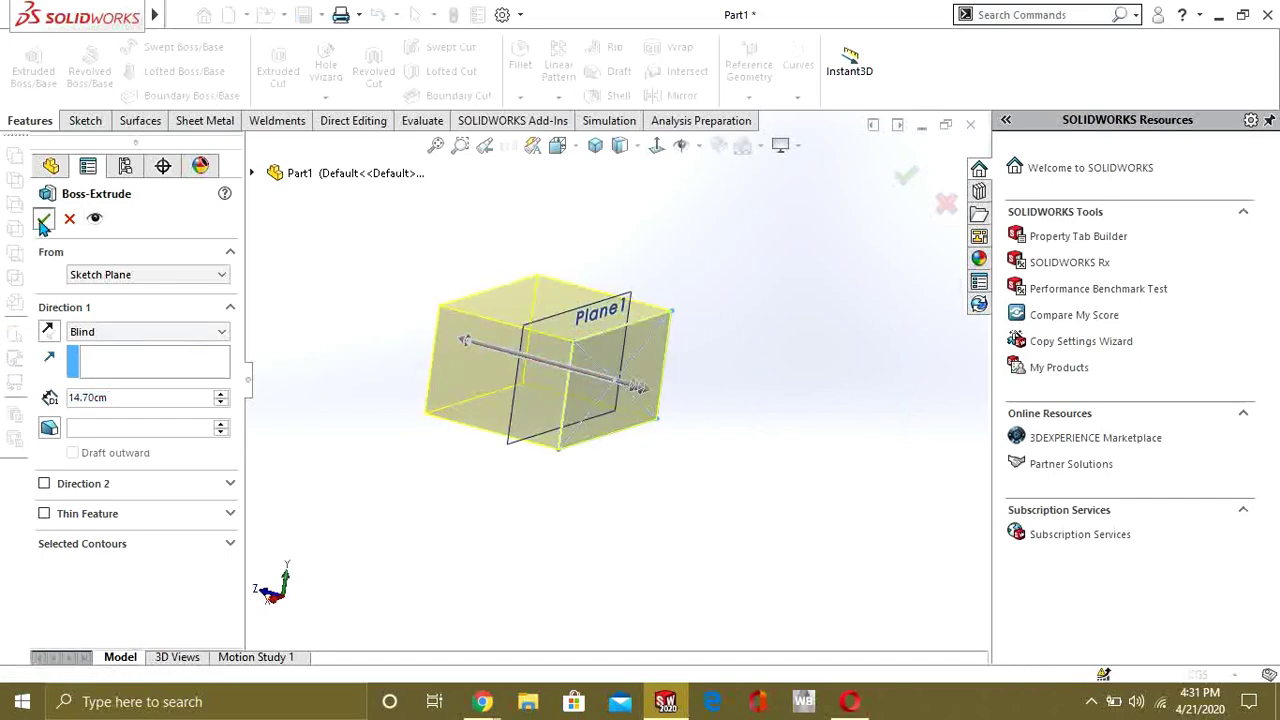
pyautogui.scroll(-5, 590, 390)
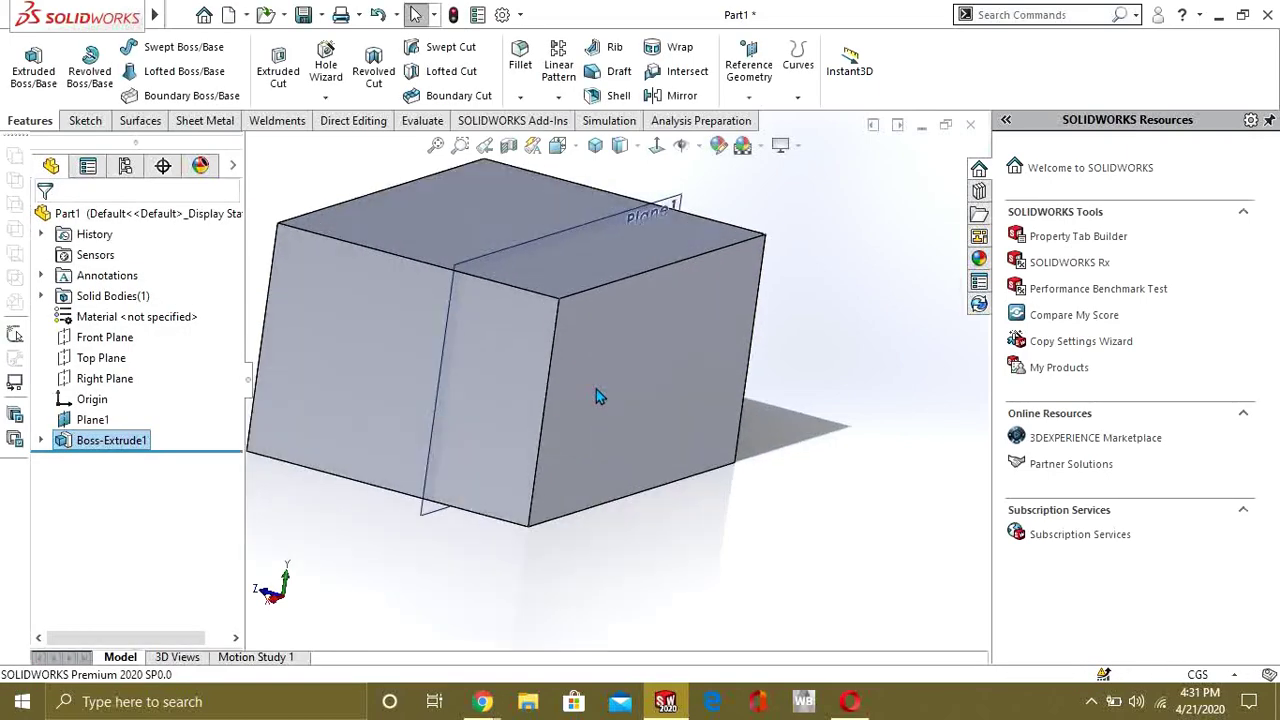
# Sketch a circle centred at the origin on the block's end face
pyautogui.moveTo(595, 393); pyautogui.dragTo(608, 355, button='middle')
pyautogui.scroll(-2, 640, 380)
pyautogui.click(677, 397)
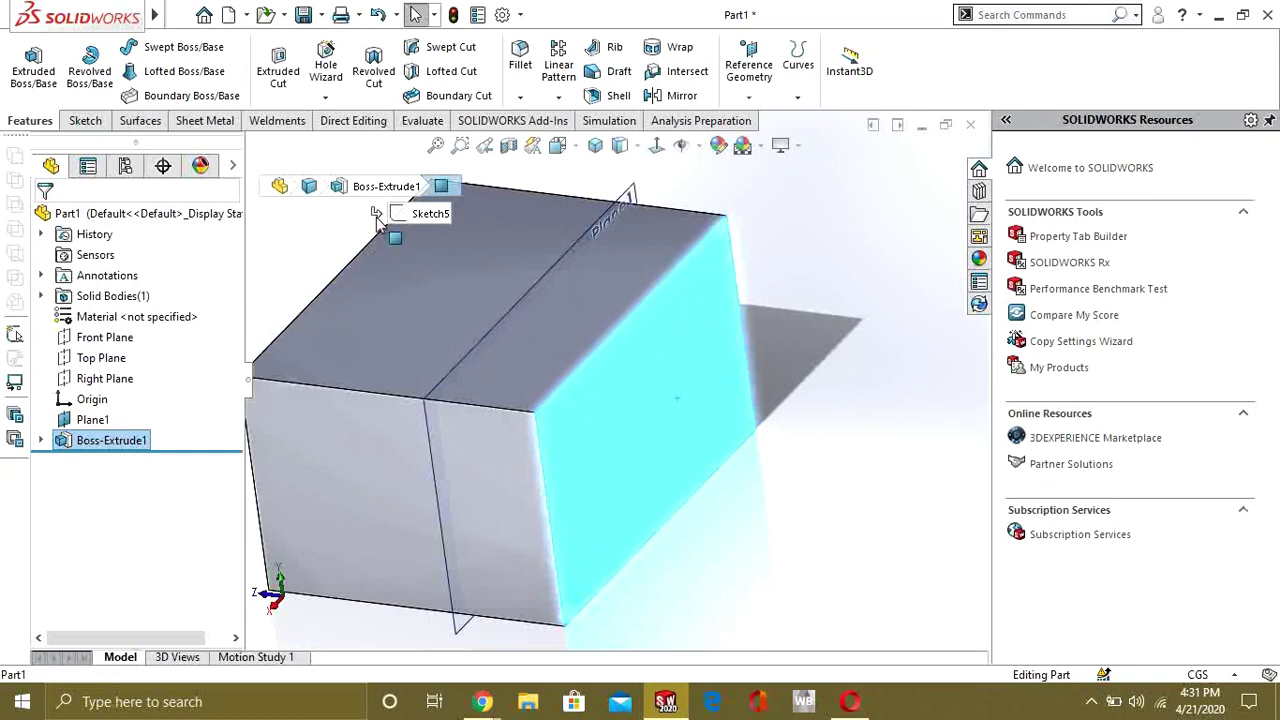
pyautogui.click(85, 120)
pyautogui.click(24, 58)
pyautogui.click(652, 150)
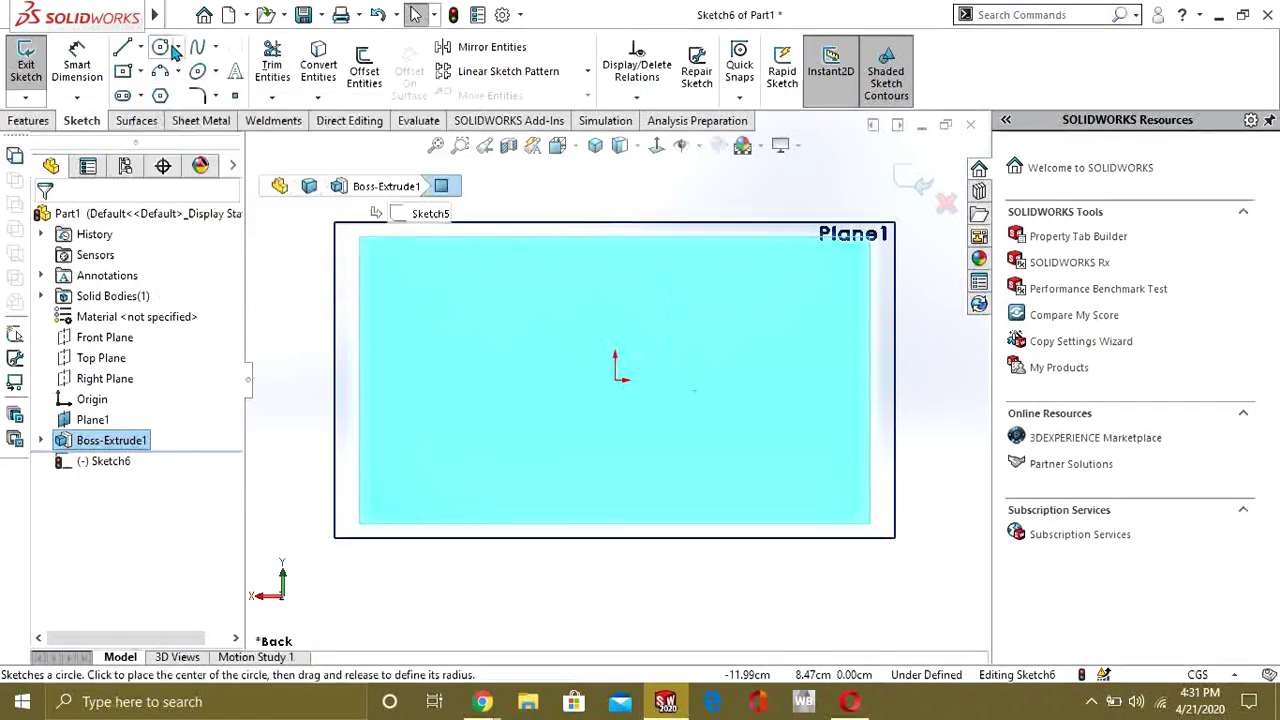
pyautogui.click(160, 47)
pyautogui.click(615, 380)
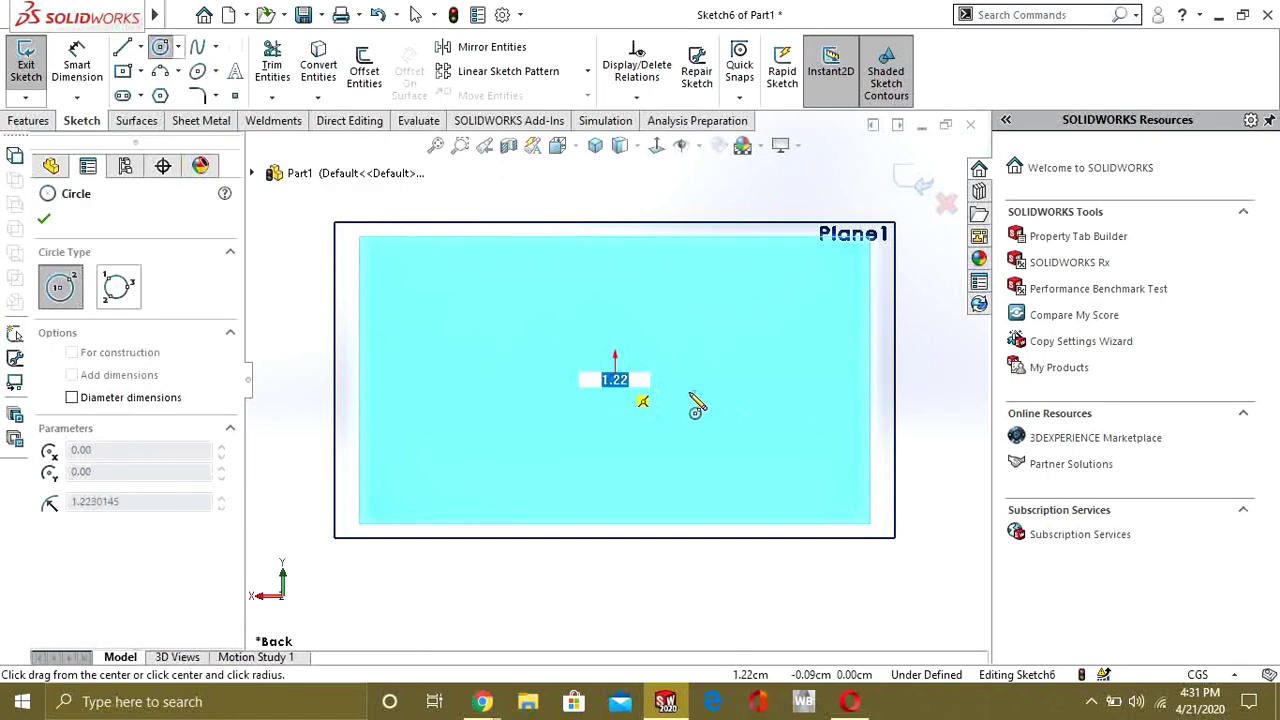
pyautogui.click(722, 410)
pyautogui.click(25, 62)
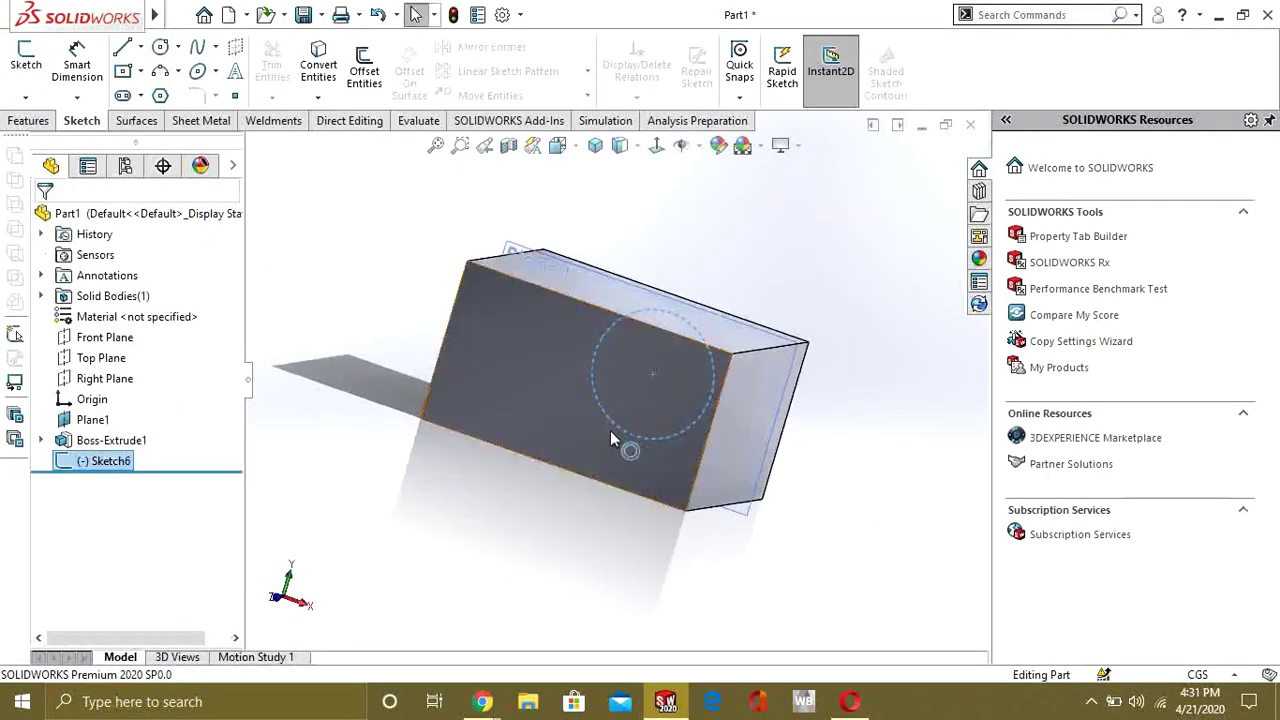
# Sketch a centred 12.37 × 9.54 rectangle on Plane1
pyautogui.click(610, 430)
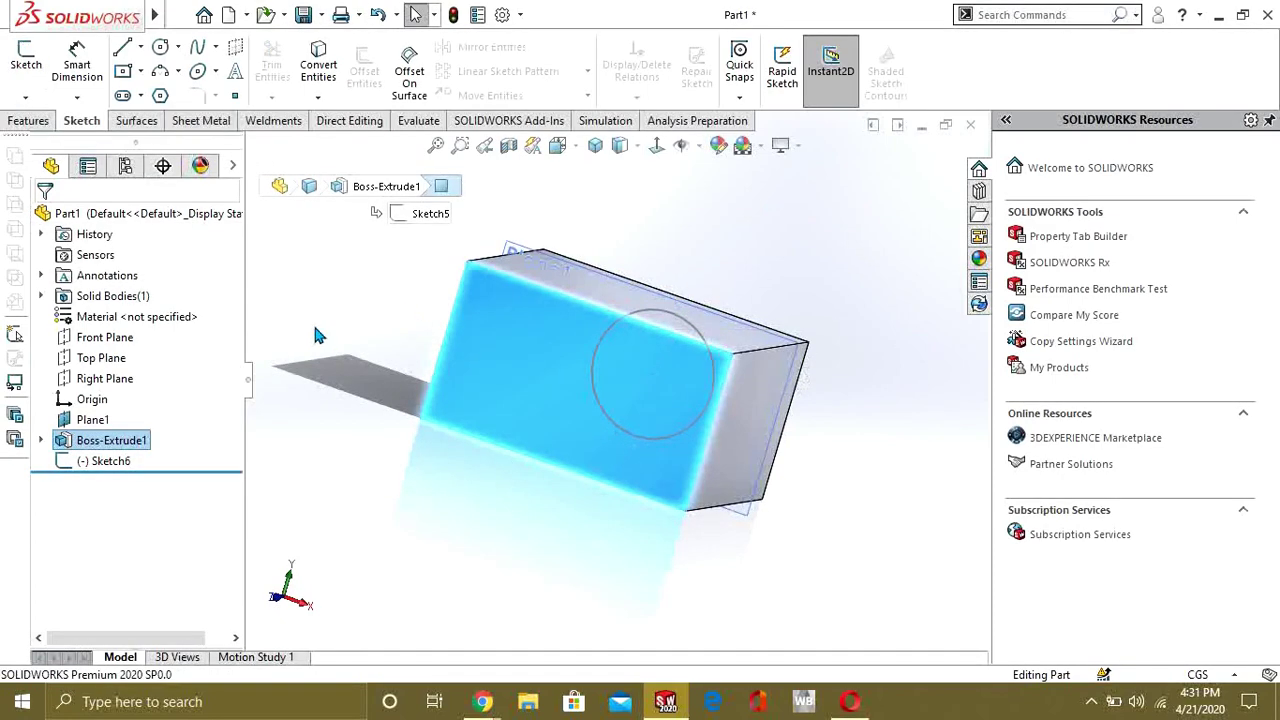
pyautogui.click(28, 64)
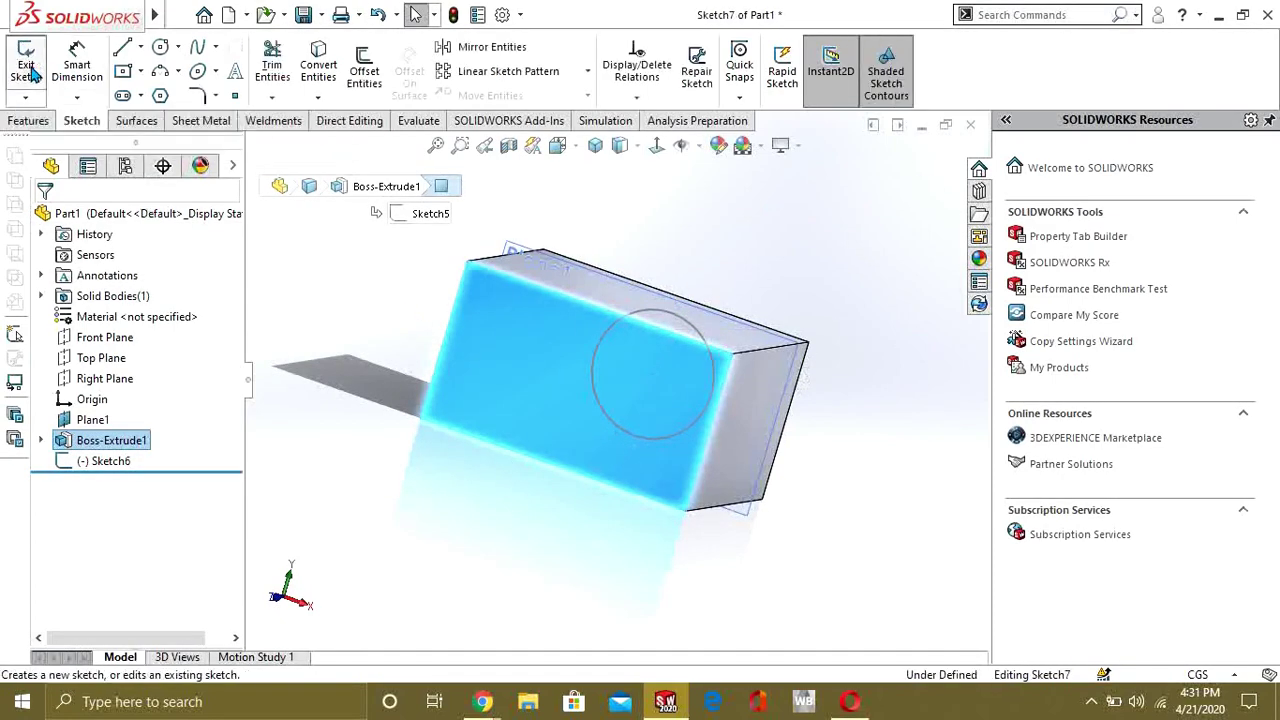
pyautogui.click(653, 157)
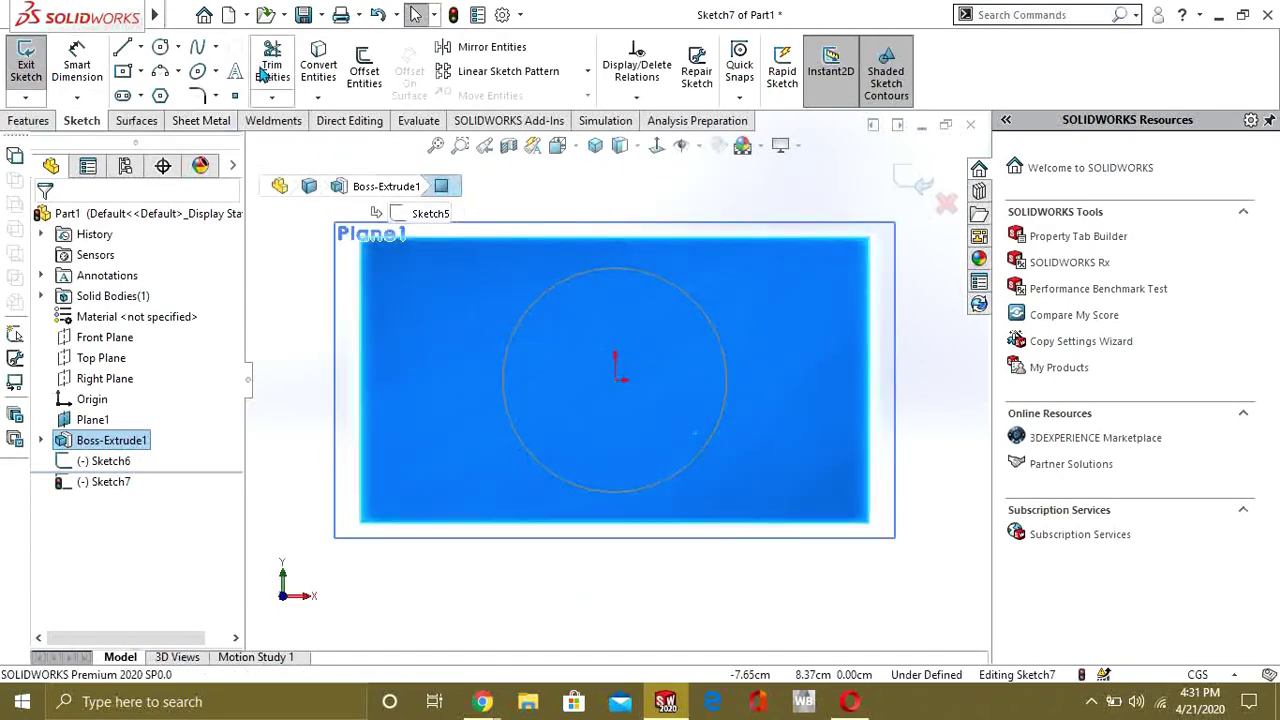
pyautogui.click(122, 73)
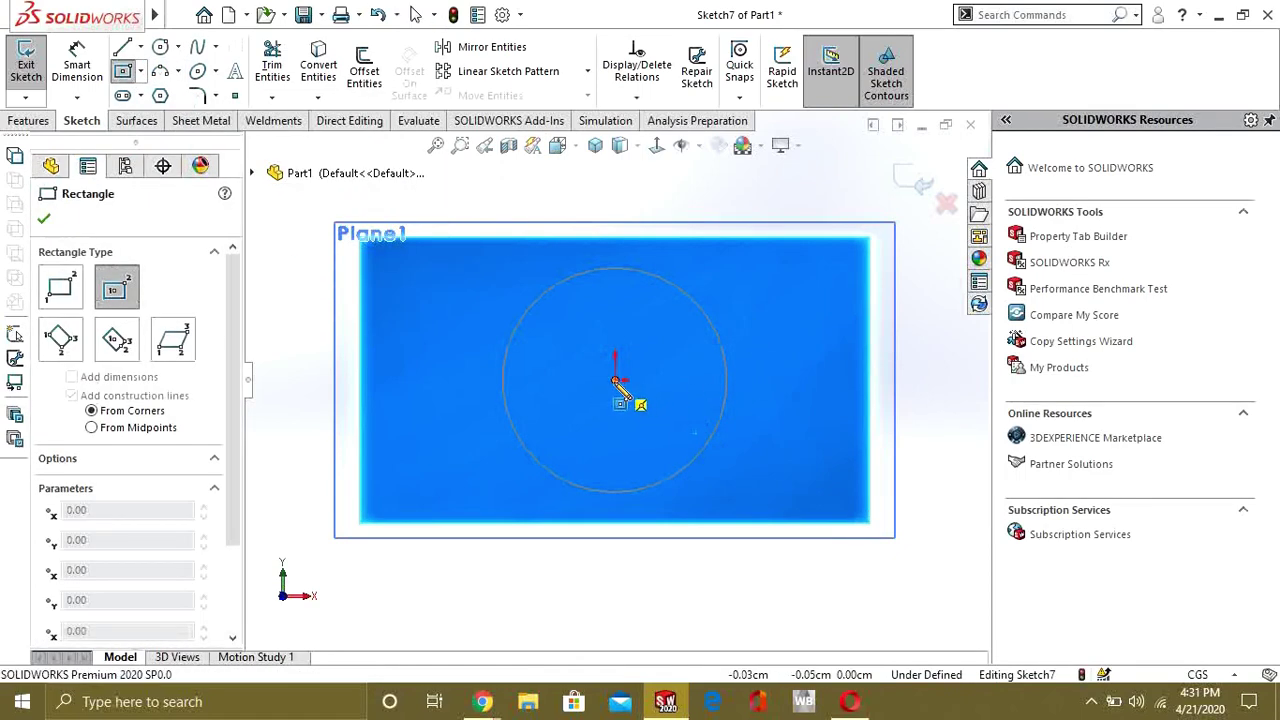
pyautogui.click(616, 381)
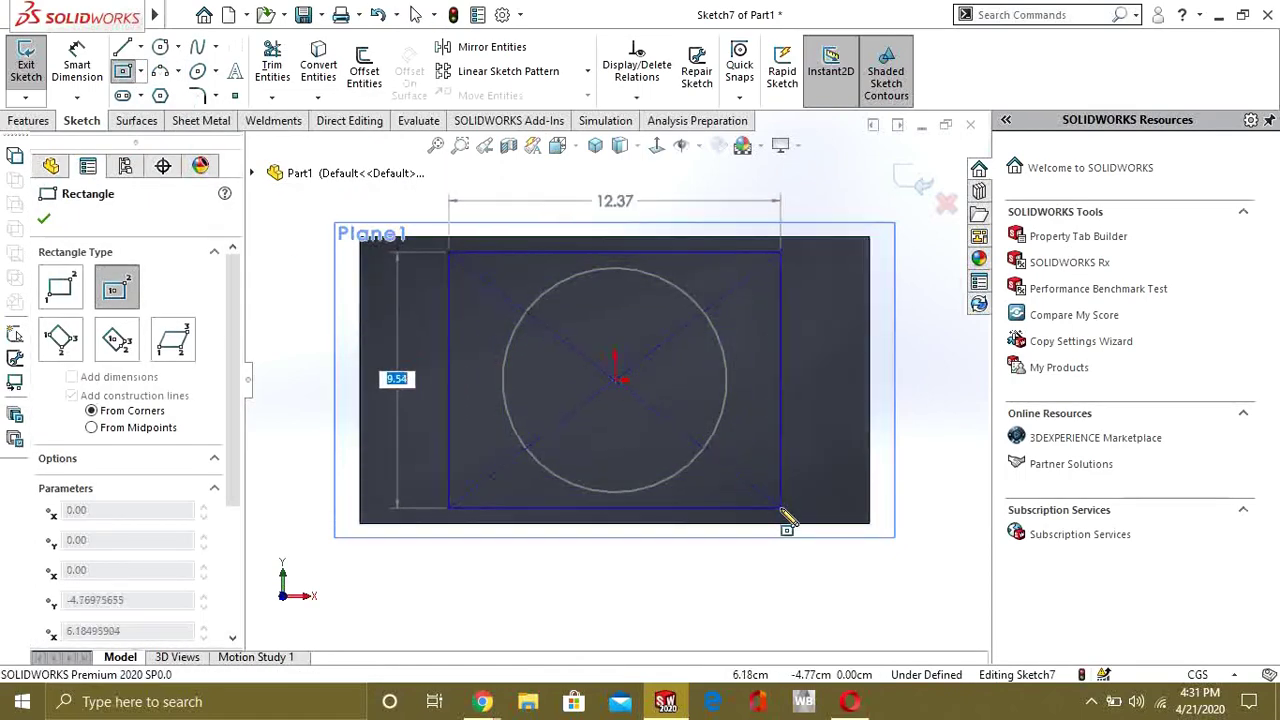
pyautogui.click(782, 509)
pyautogui.click(26, 65)
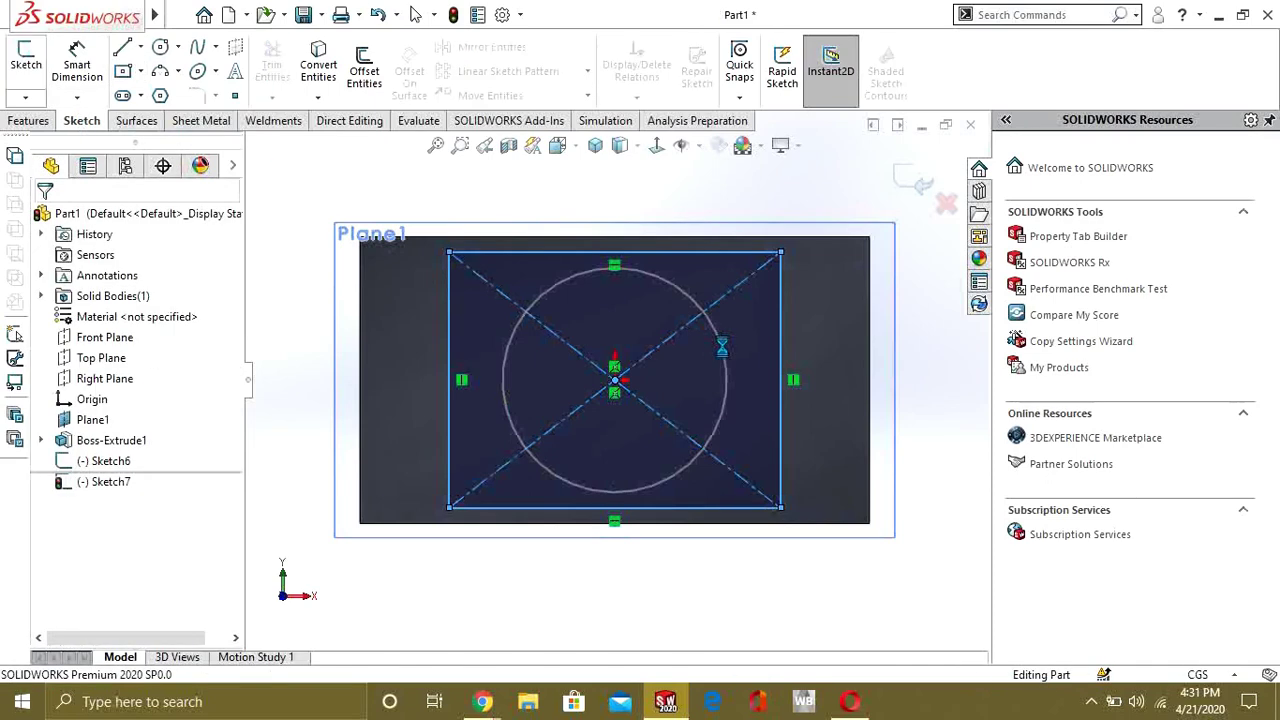
pyautogui.moveTo(853, 333)
pyautogui.mouseDown(button='middle')
pyautogui.moveTo(760, 514)
pyautogui.moveTo(800, 442)
pyautogui.mouseUp(button='middle')
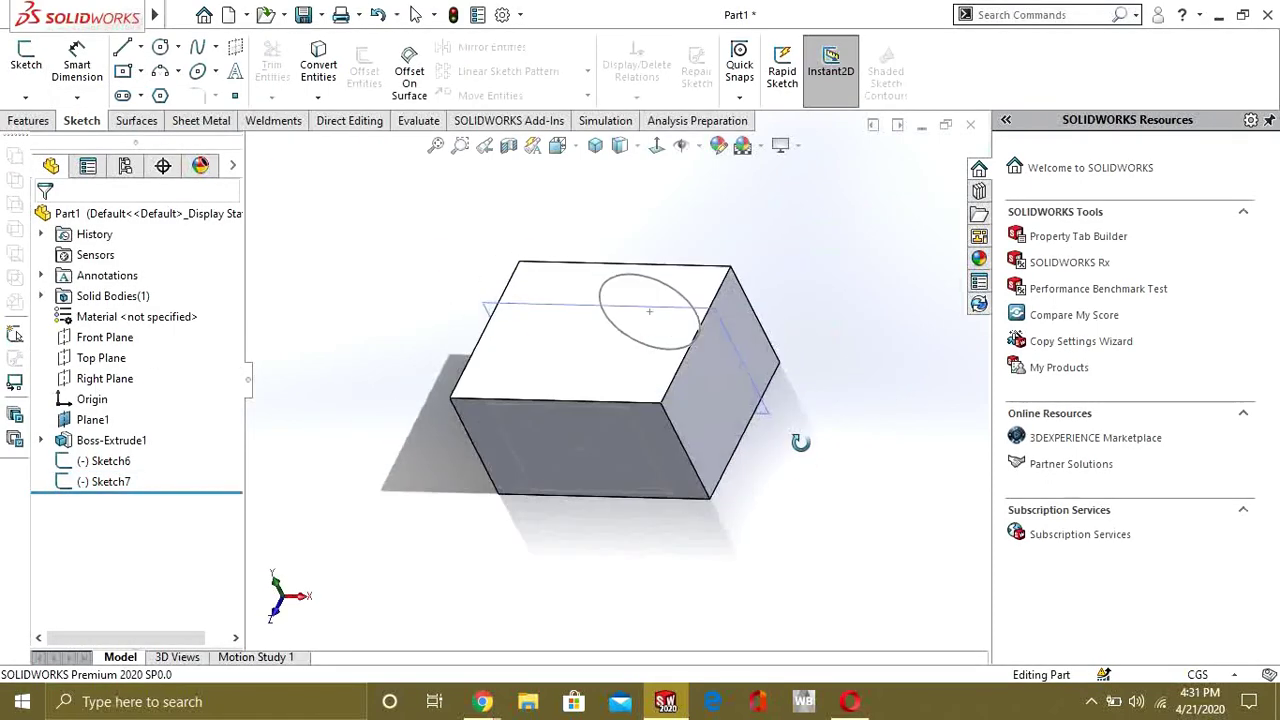
# Create a lofted cut from the Sketch6 circle to the Sketch7 rectangle, hollowing a tapered hole
pyautogui.click(29, 121)
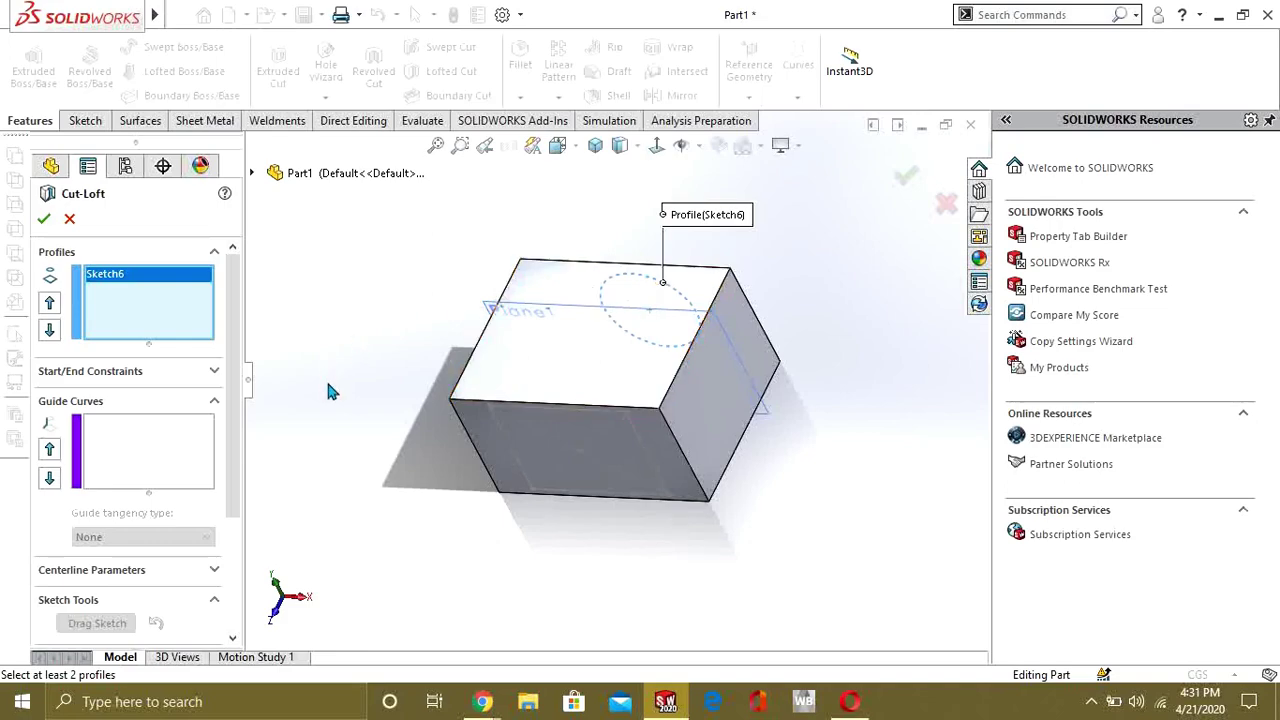
pyautogui.click(517, 409)
pyautogui.moveTo(524, 412)
pyautogui.mouseDown(button='middle')
pyautogui.moveTo(623, 349)
pyautogui.moveTo(690, 422)
pyautogui.moveTo(680, 531)
pyautogui.moveTo(734, 508)
pyautogui.moveTo(660, 500)
pyautogui.moveTo(604, 474)
pyautogui.moveTo(580, 510)
pyautogui.moveTo(604, 498)
pyautogui.mouseUp(button='middle')
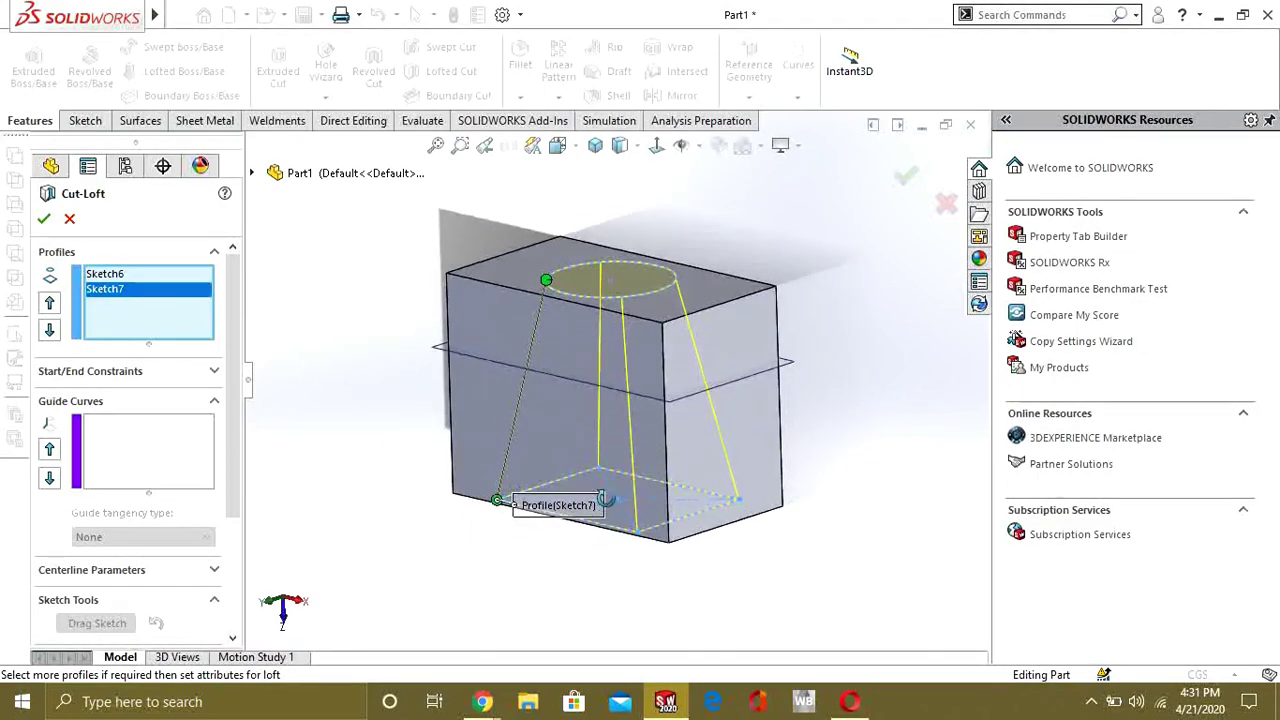
pyautogui.click(44, 221)
pyautogui.moveTo(686, 312); pyautogui.dragTo(780, 524, button='middle')
pyautogui.scroll(-4, 656, 408)
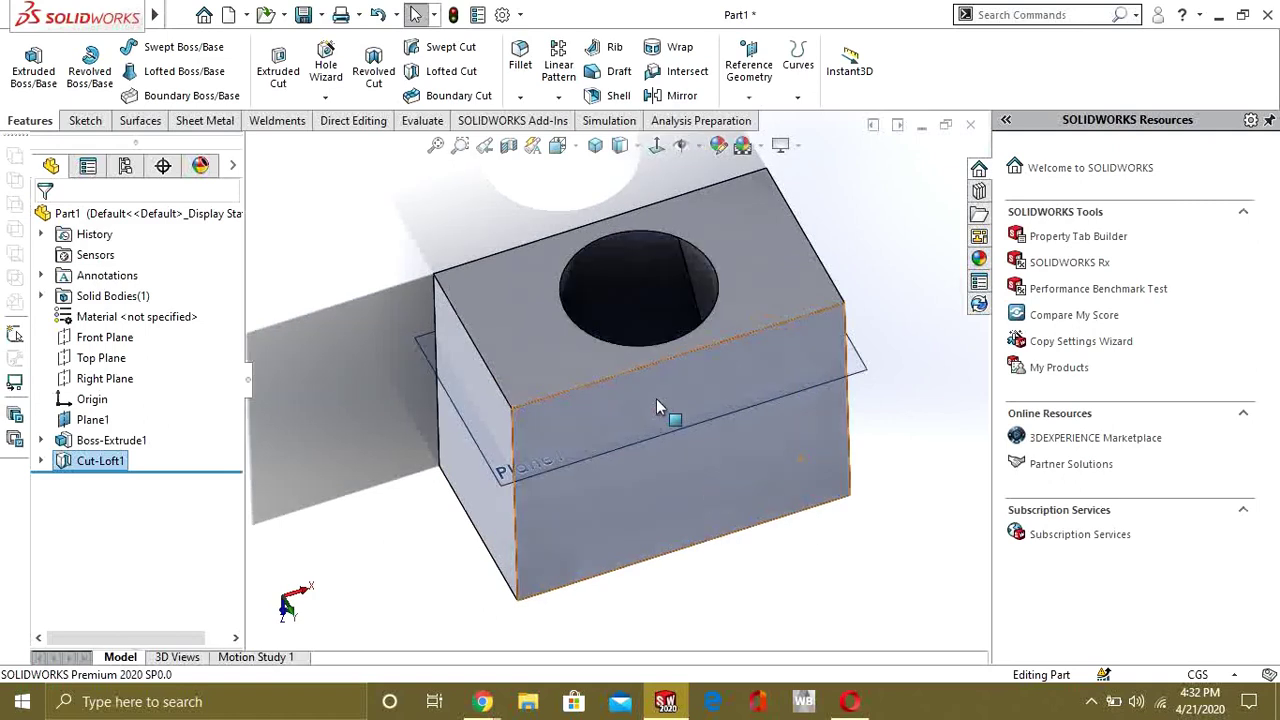